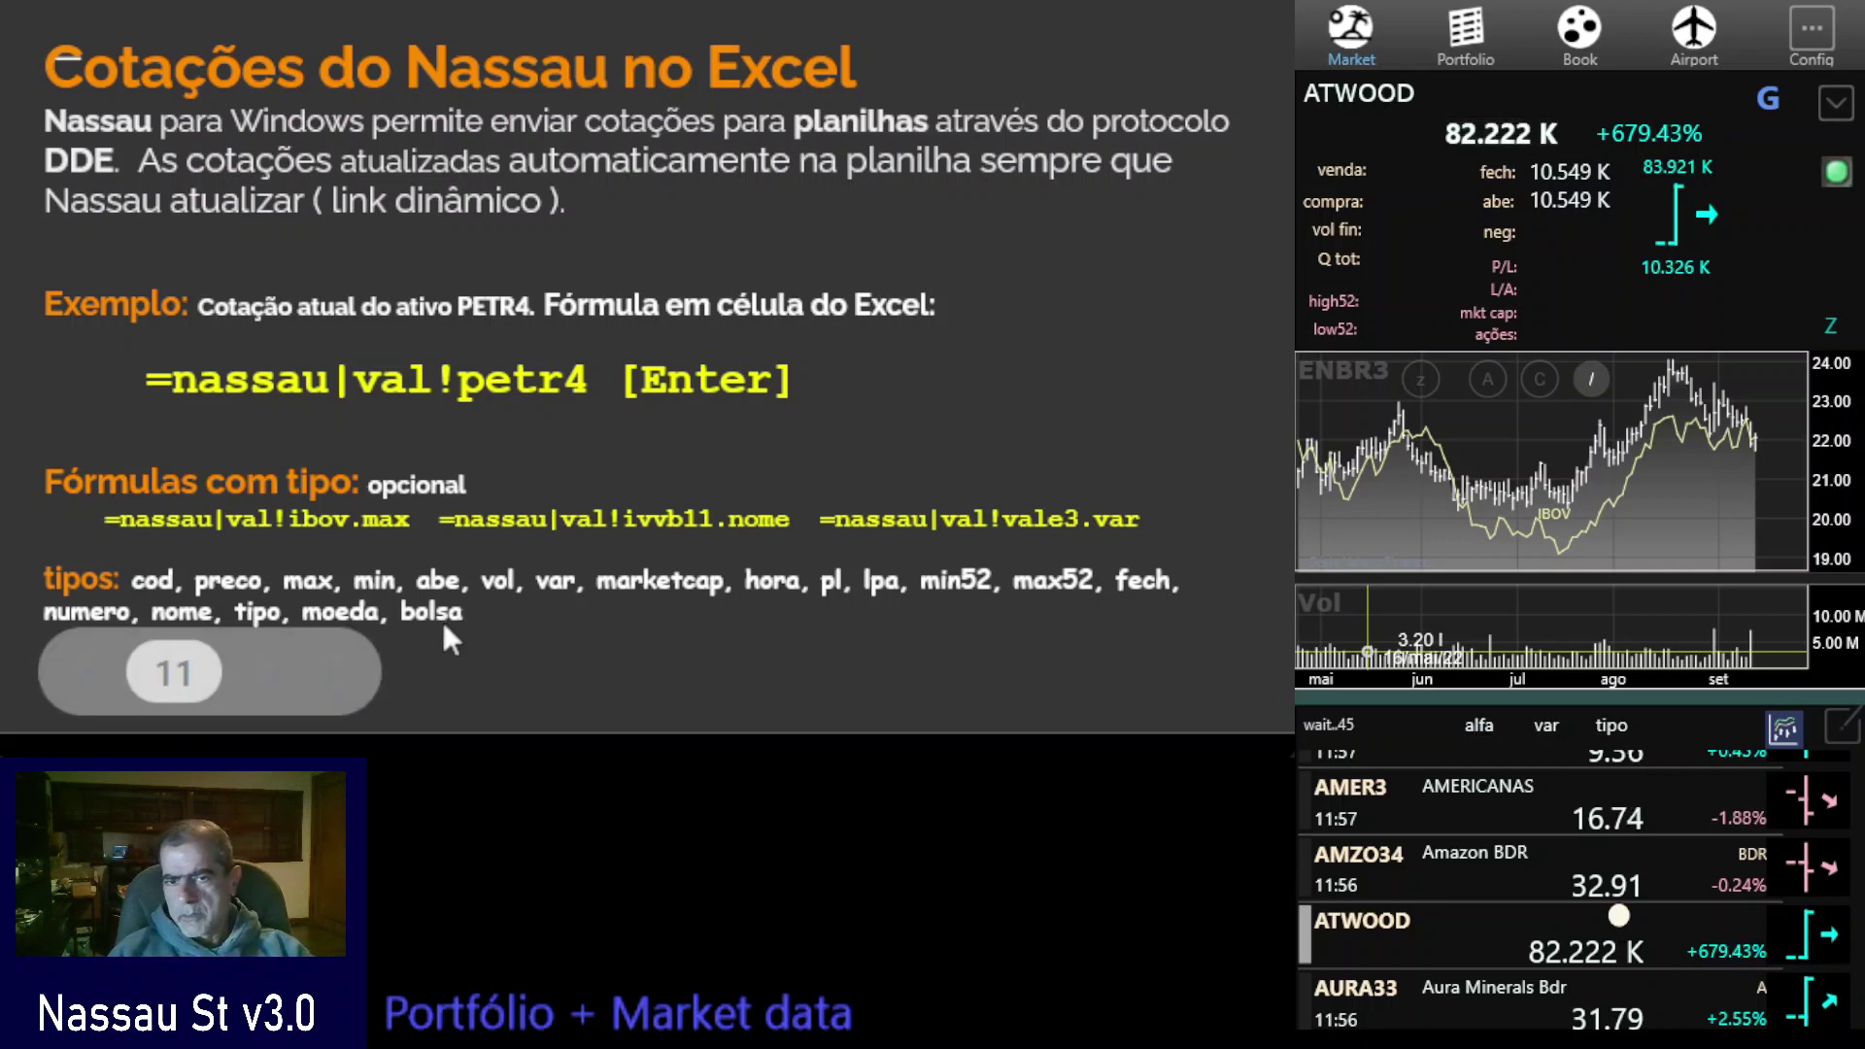
- Review the slides on Excel quote formulas and tutorial files, and switch to the portfolio workbook in Excel
{"action": "left_click", "coordinate": [1031, 432]}
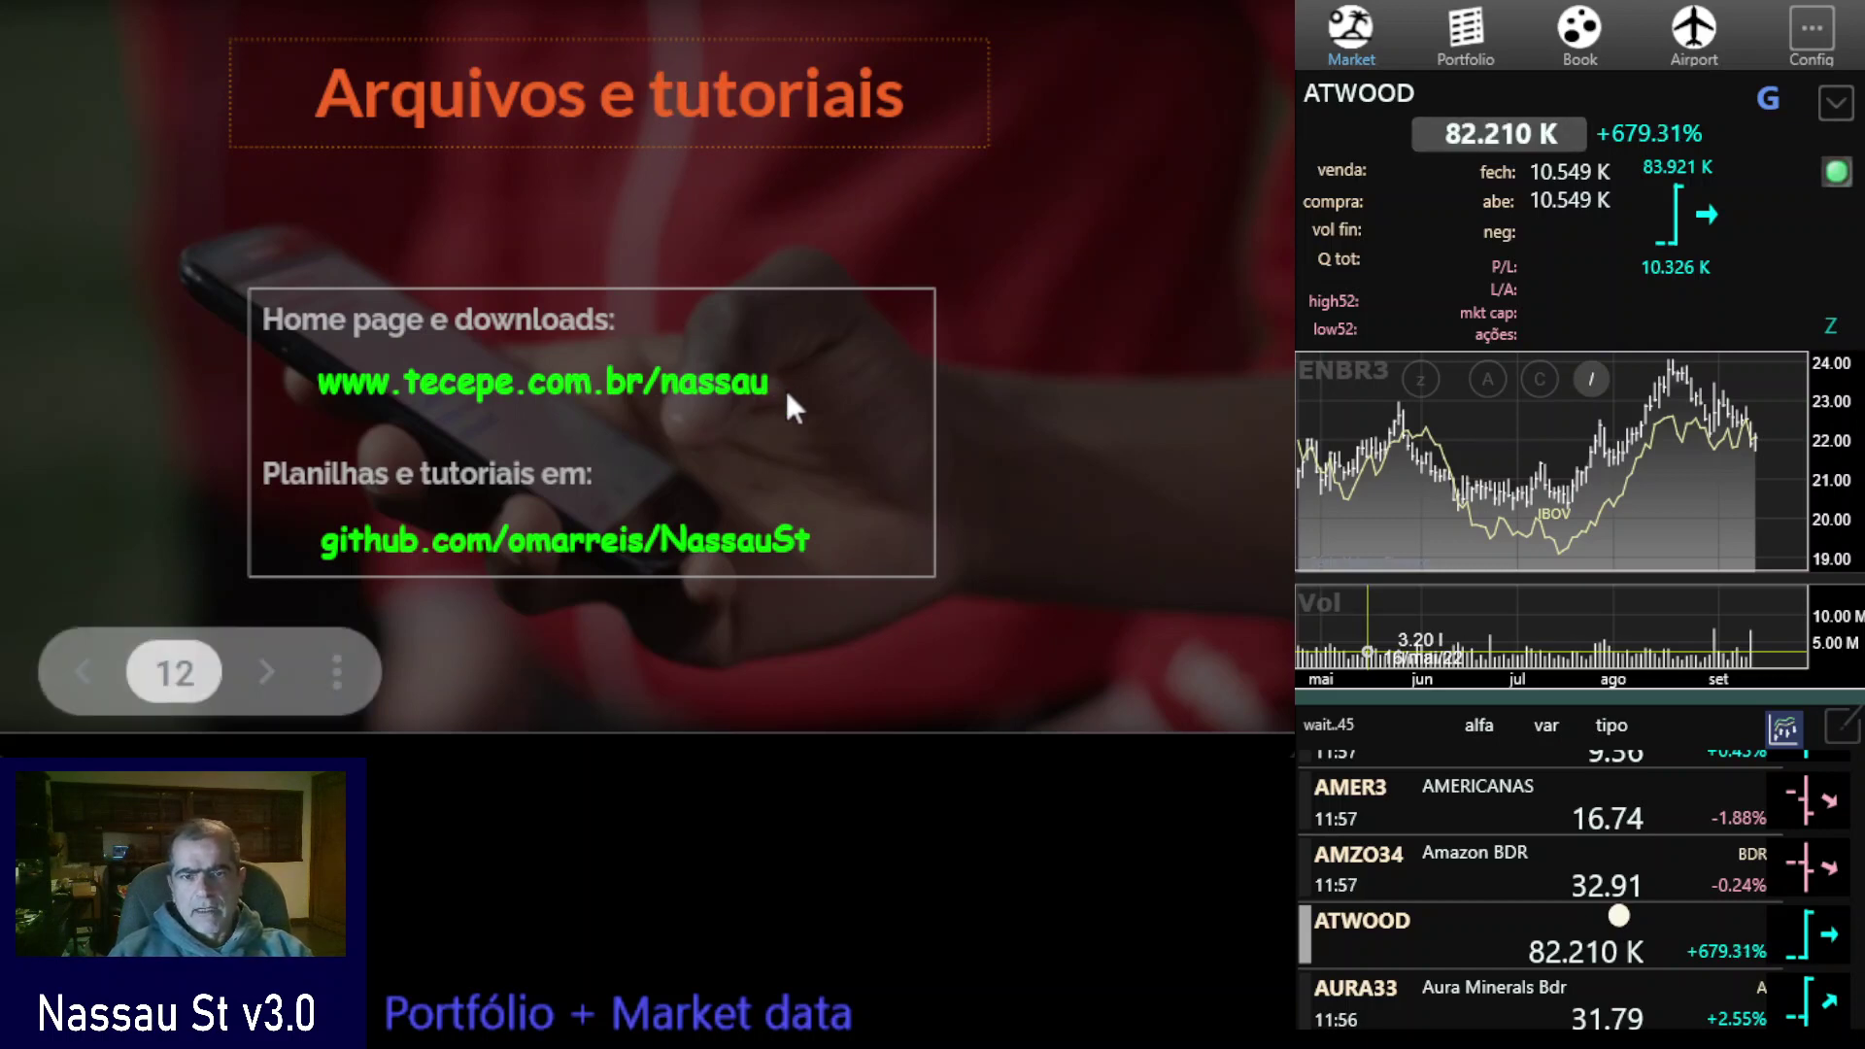
{"action": "key", "text": "Left"}
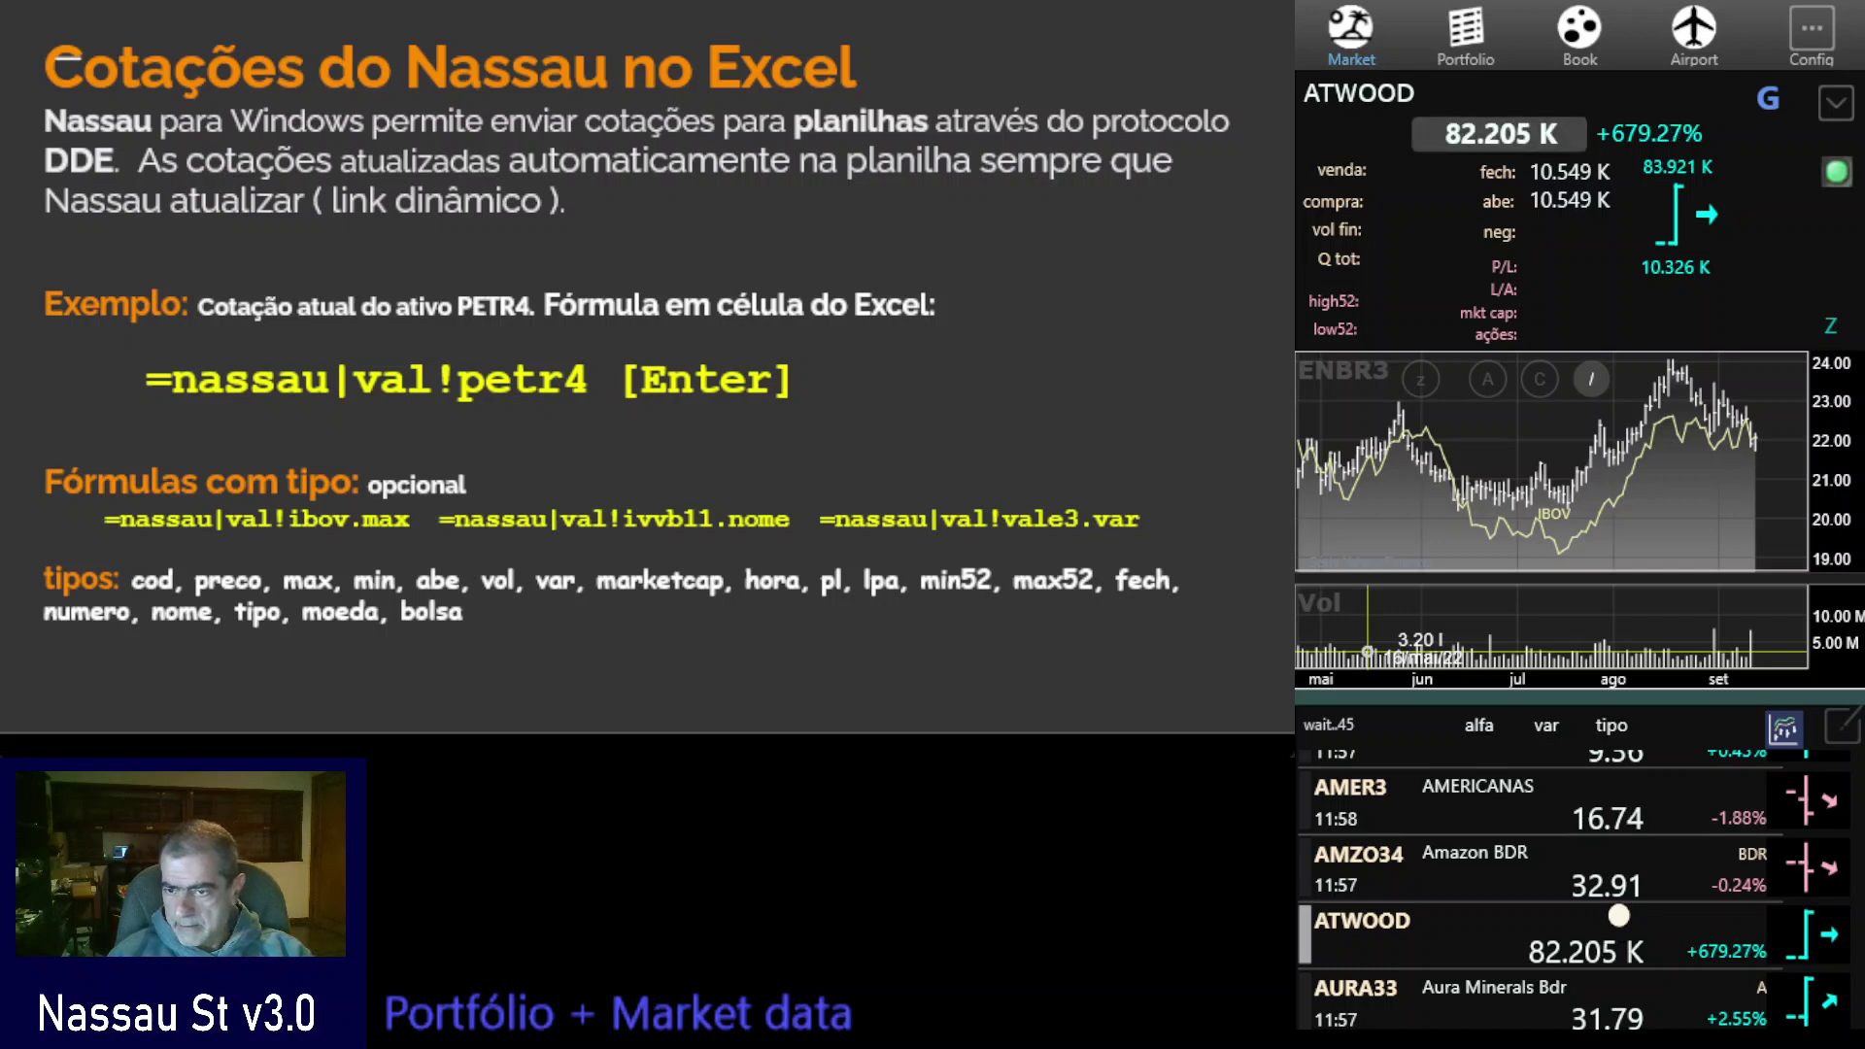
{"action": "key", "text": "Right"}
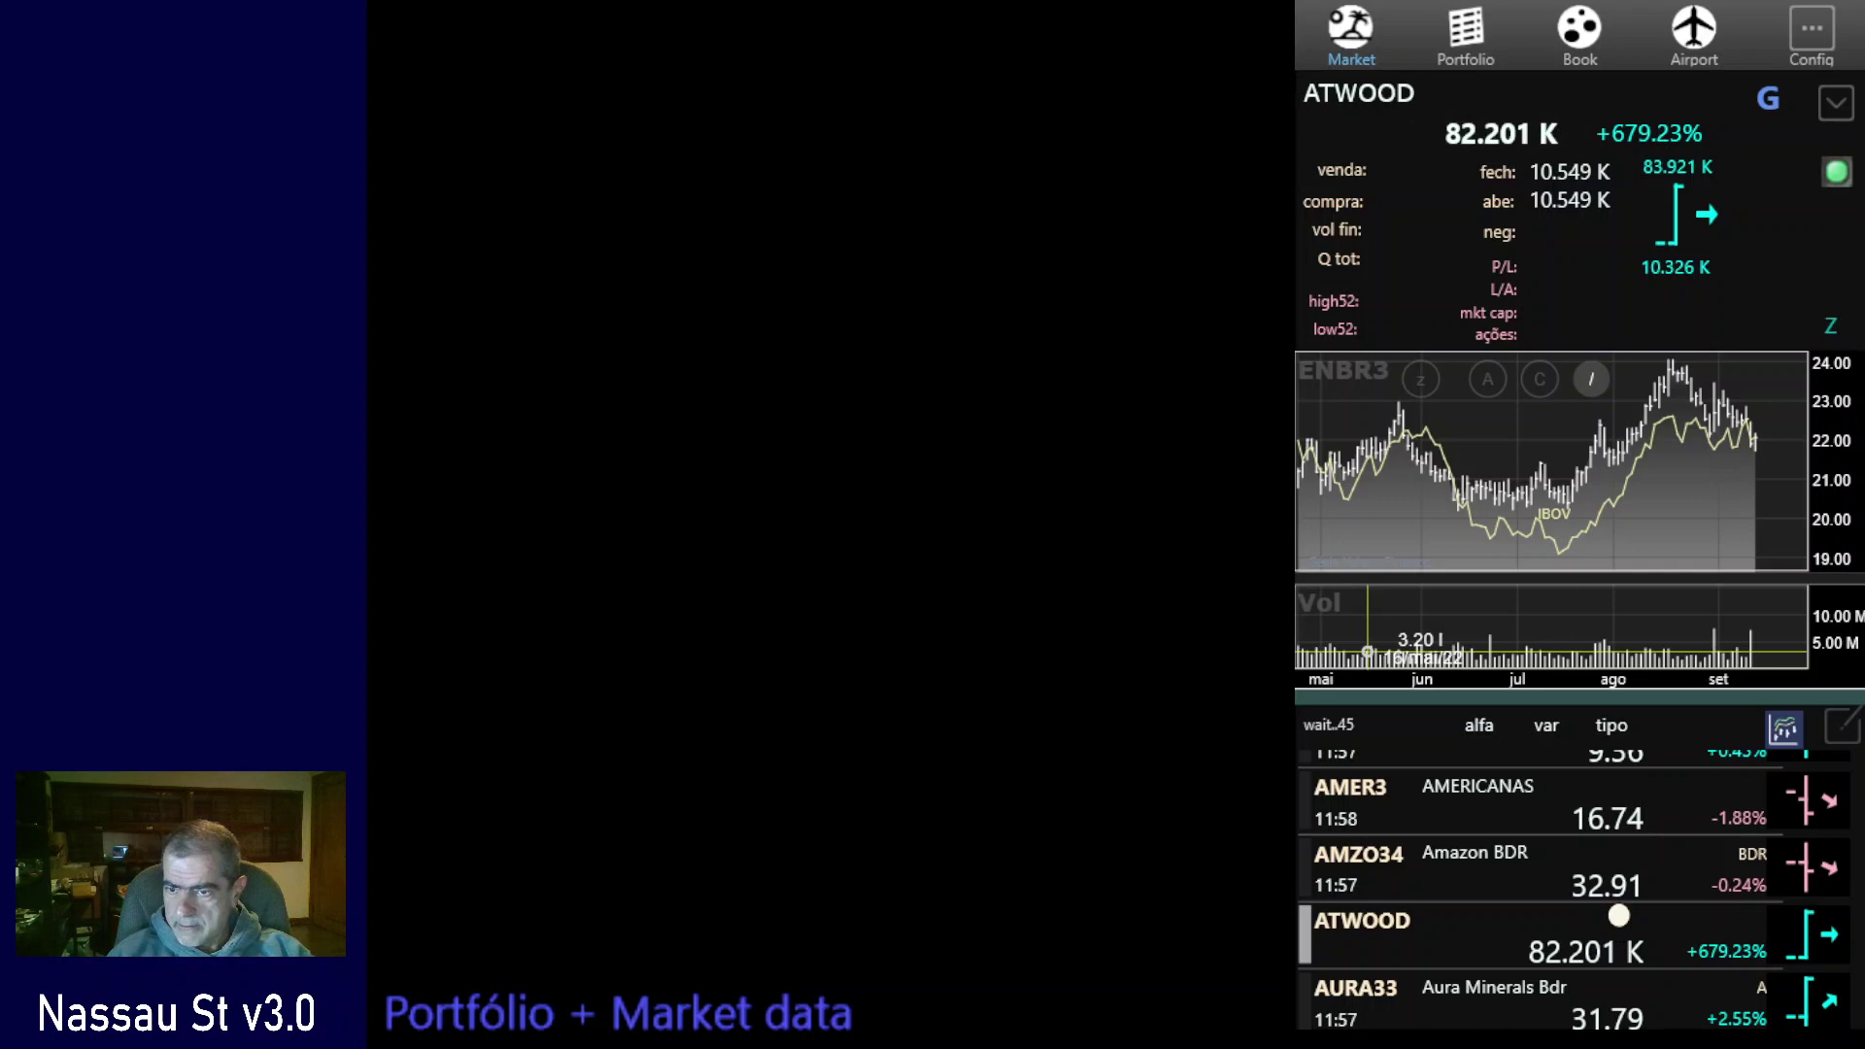
{"action": "key", "text": "Right"}
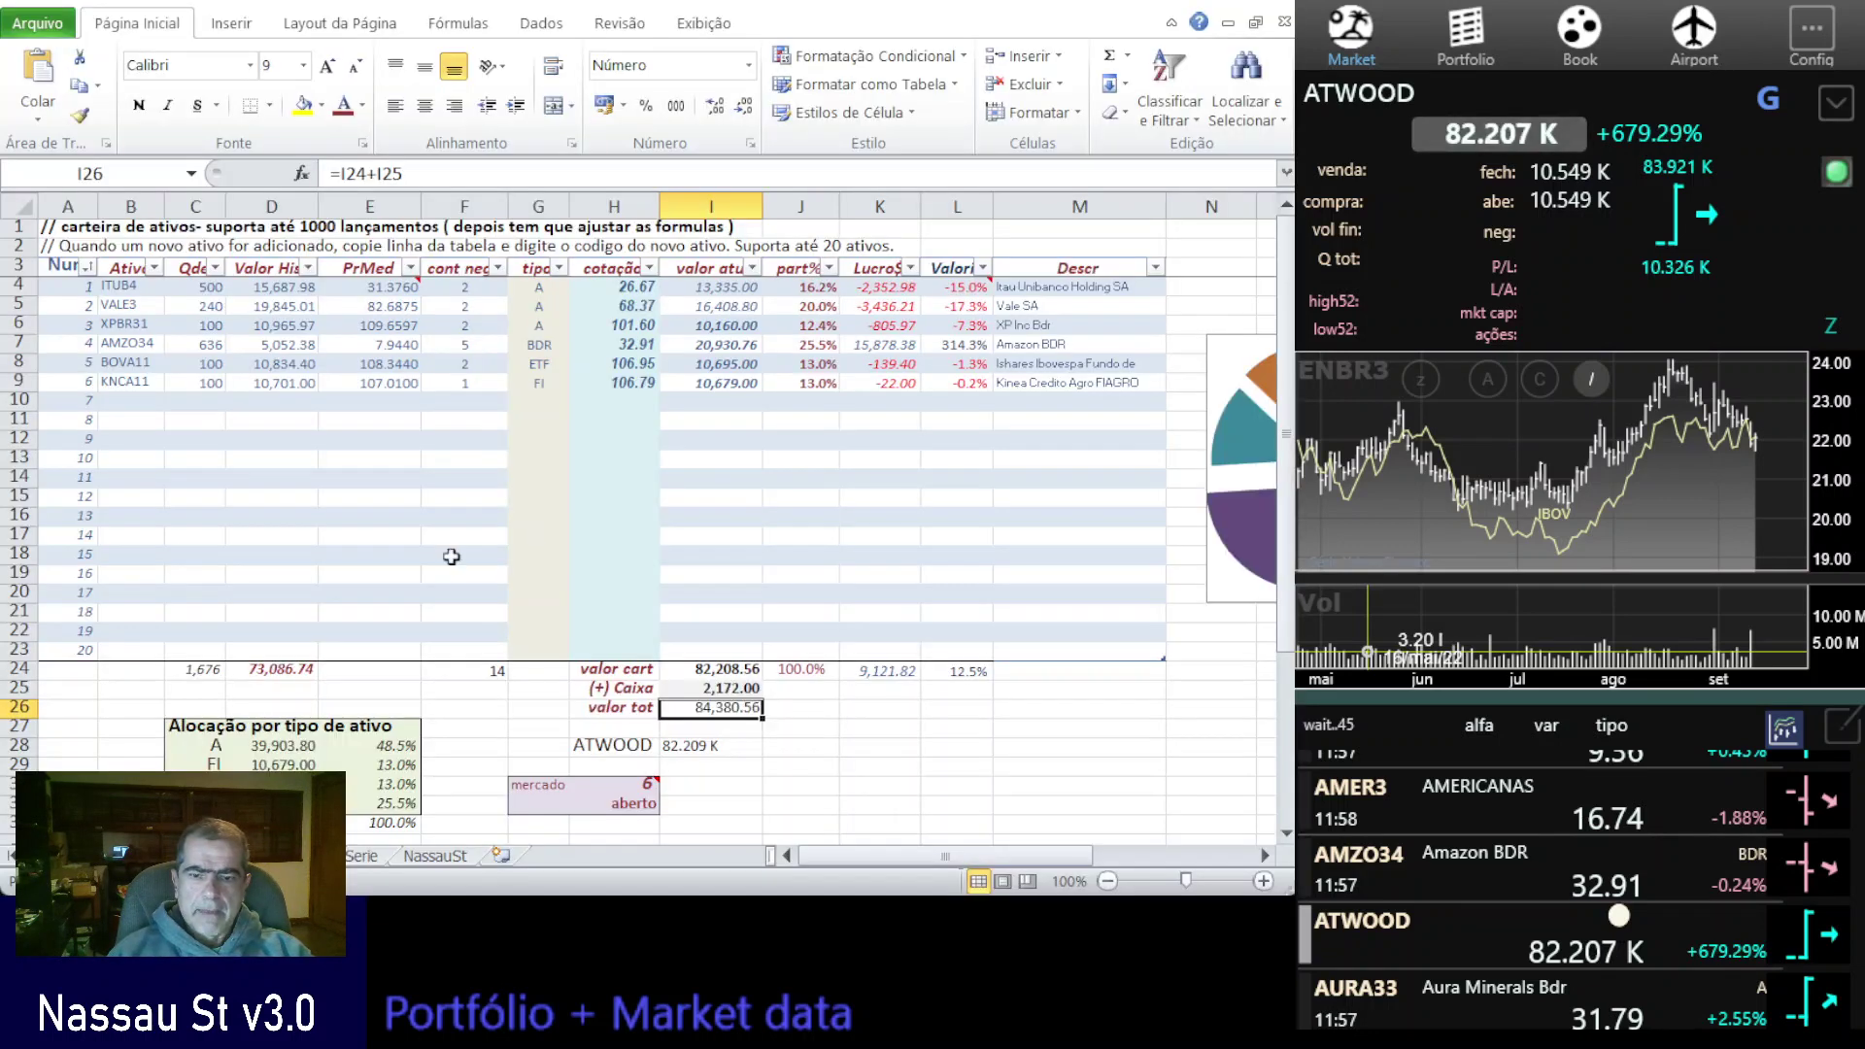
- Inspect the purchase and sale total formulas of the 2-Jun-22 brokerage note in the notes sheet
{"action": "key", "text": "ctrl+Page_Up"}
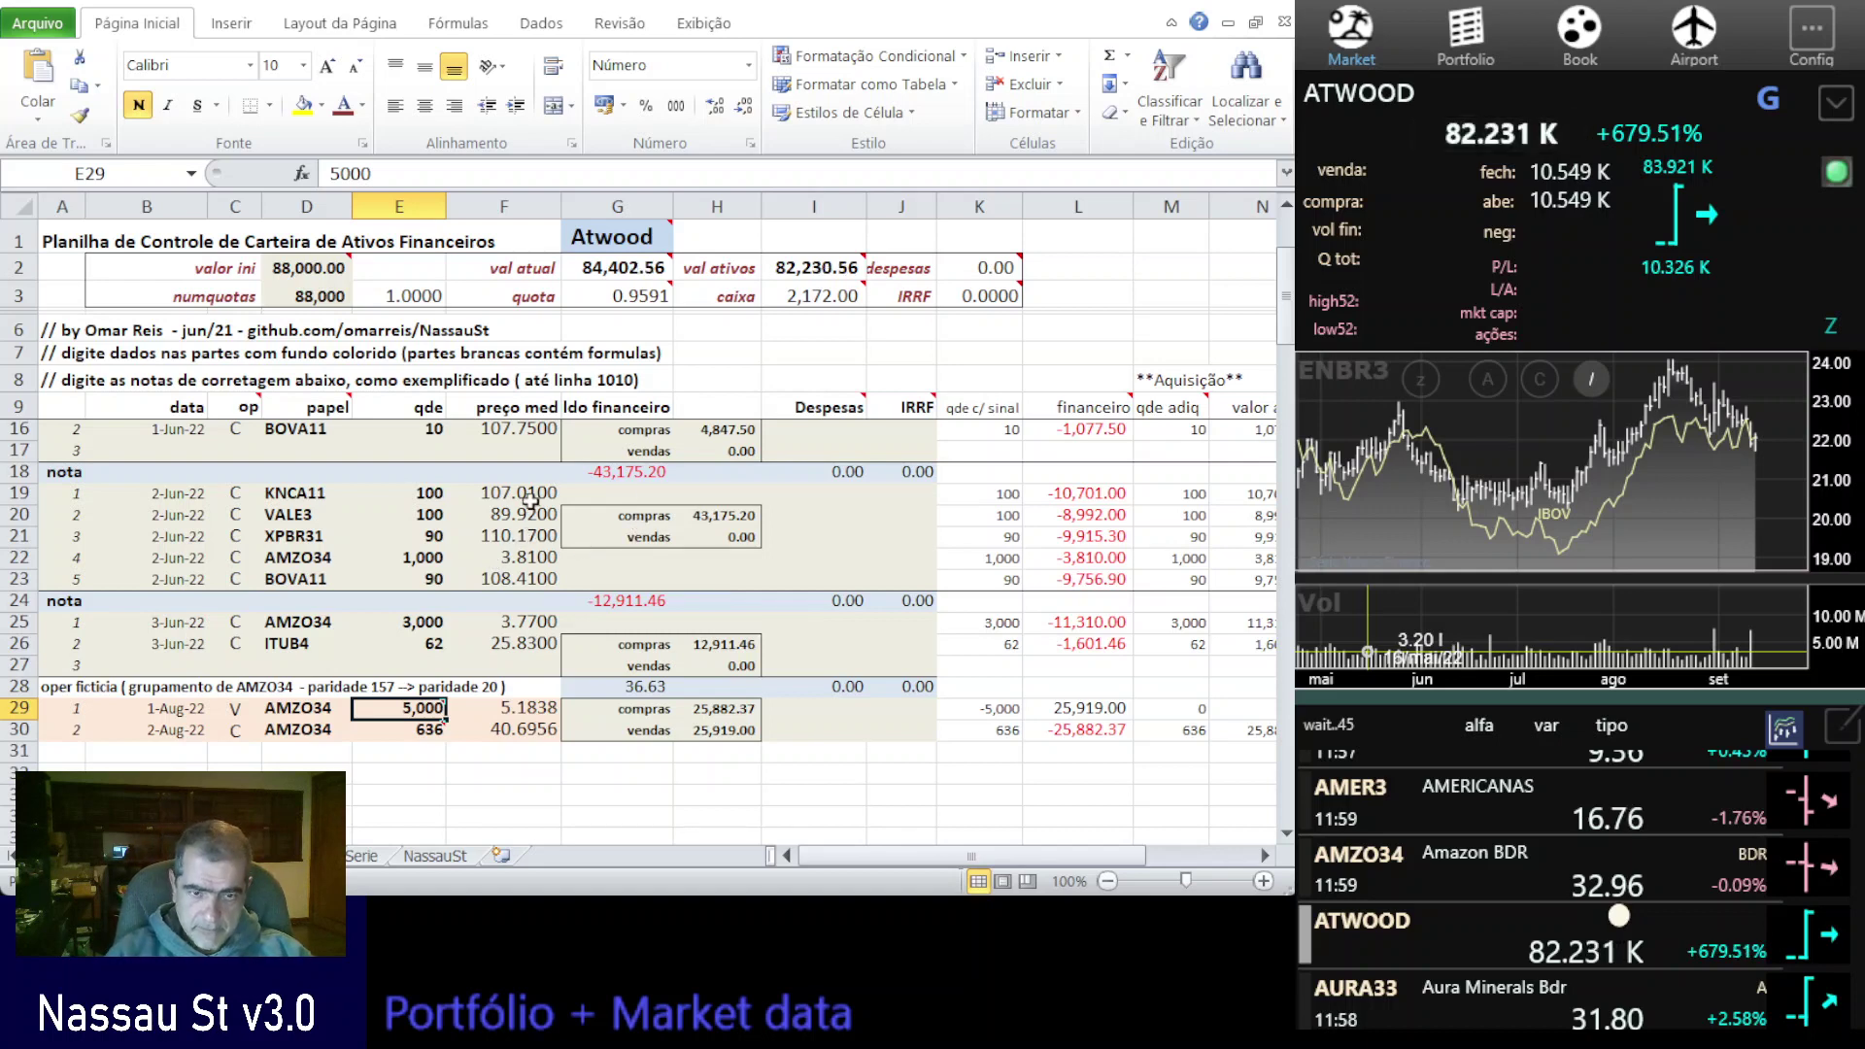
{"action": "left_click", "coordinate": [712, 515]}
{"action": "double_click", "coordinate": [724, 514]}
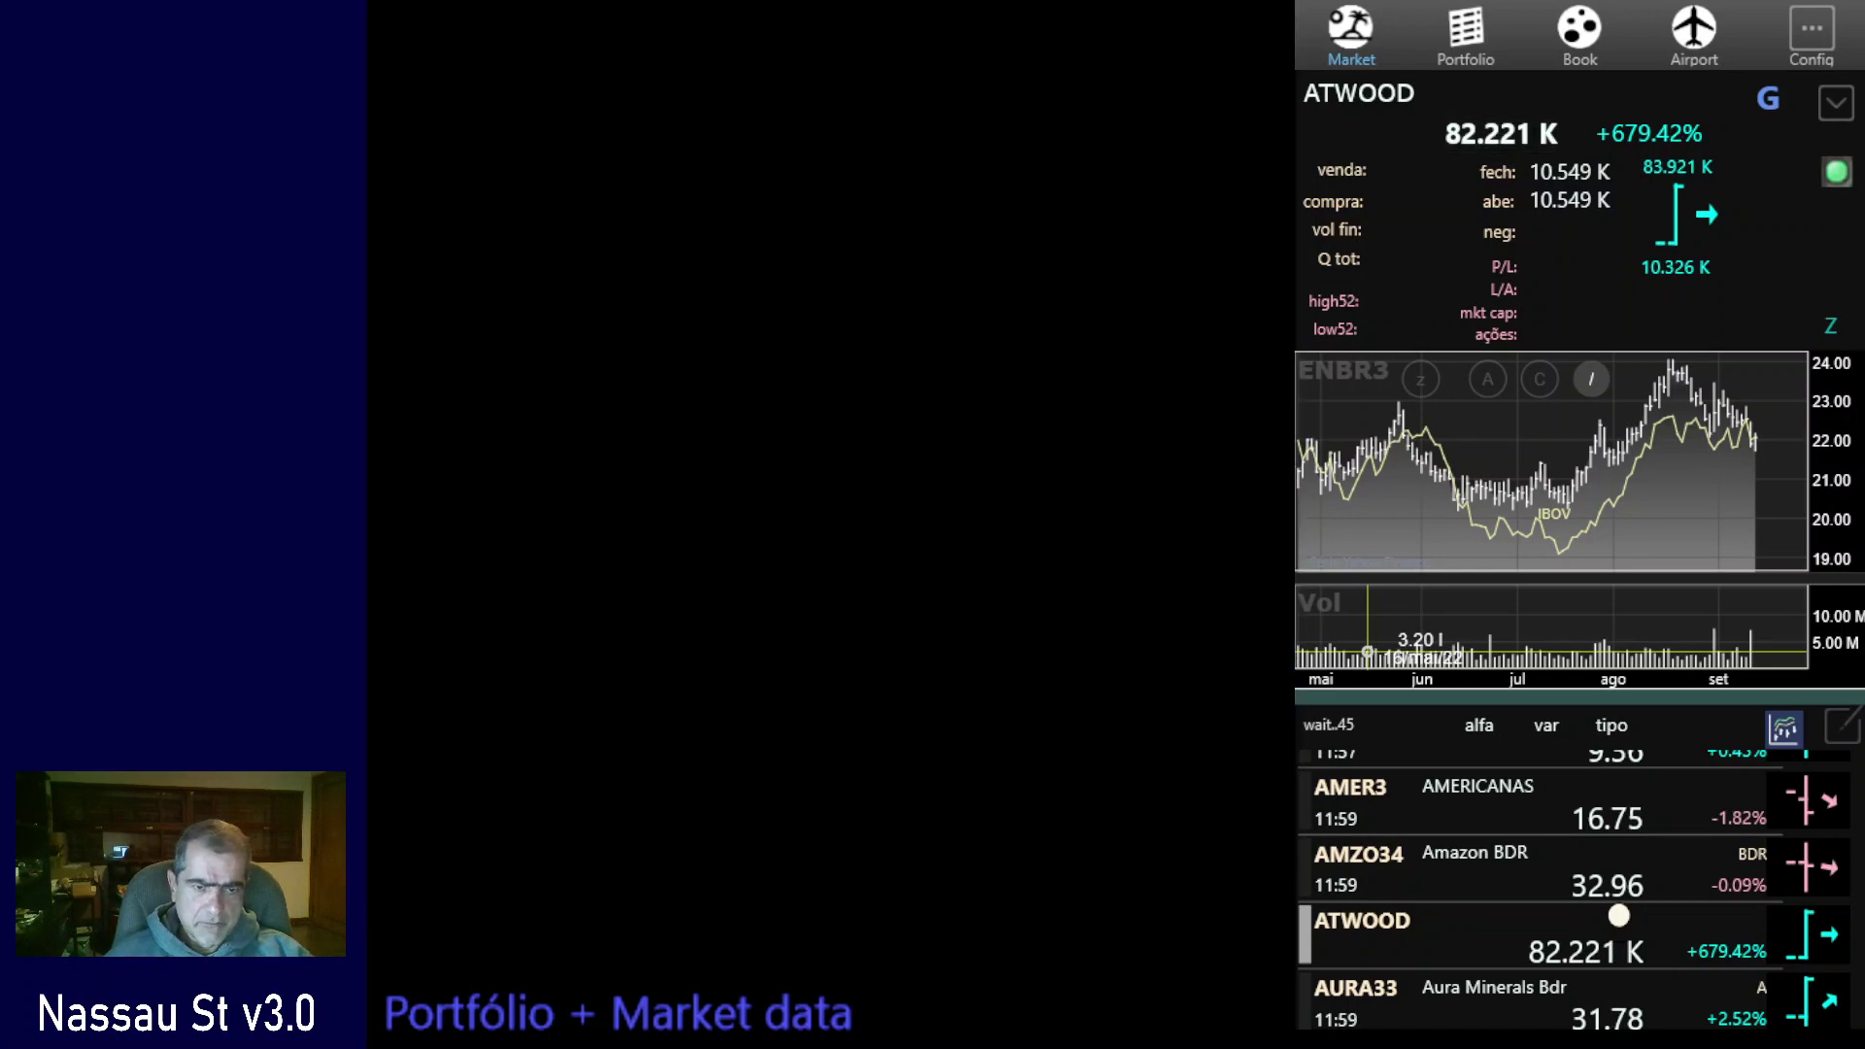
{"action": "left_click", "coordinate": [715, 537]}
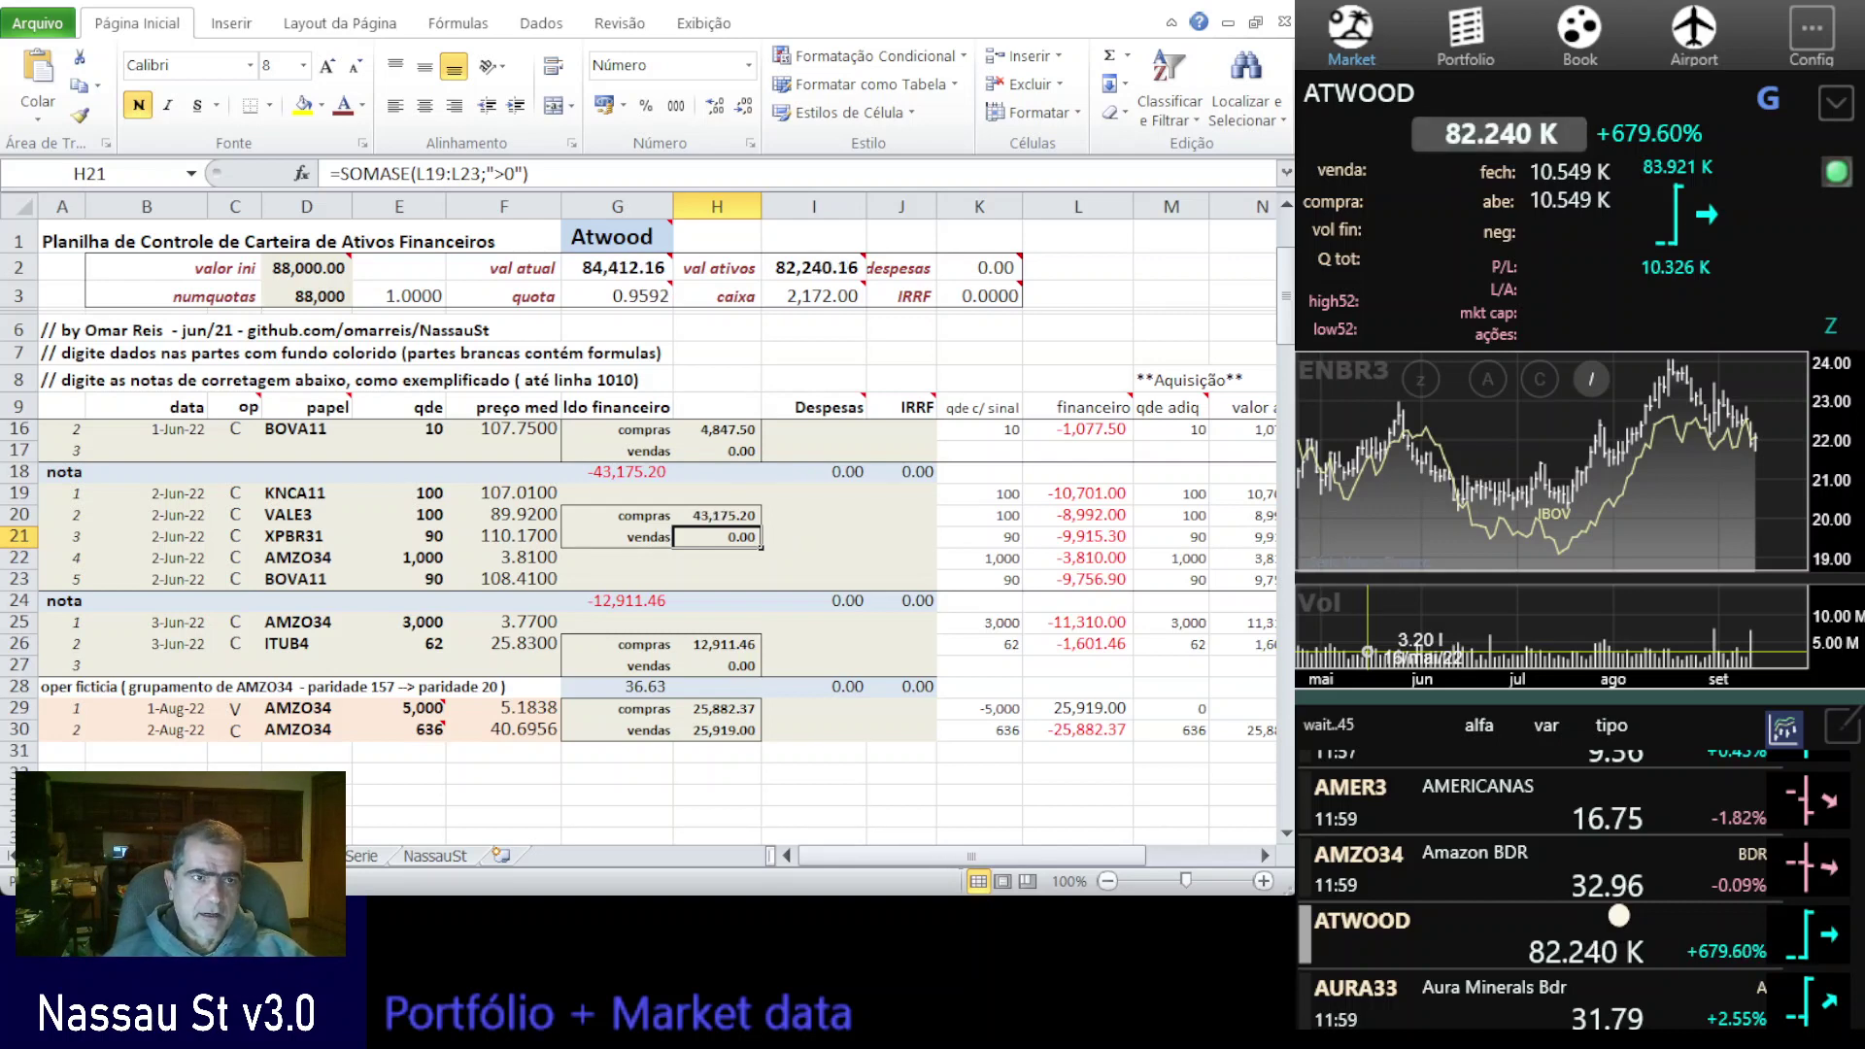
- View the details of the 03/jun/22 brokerage note in Nassau's portfolio notes and close it without saving
{"action": "left_click", "coordinate": [1484, 55]}
{"action": "left_click", "coordinate": [1372, 165]}
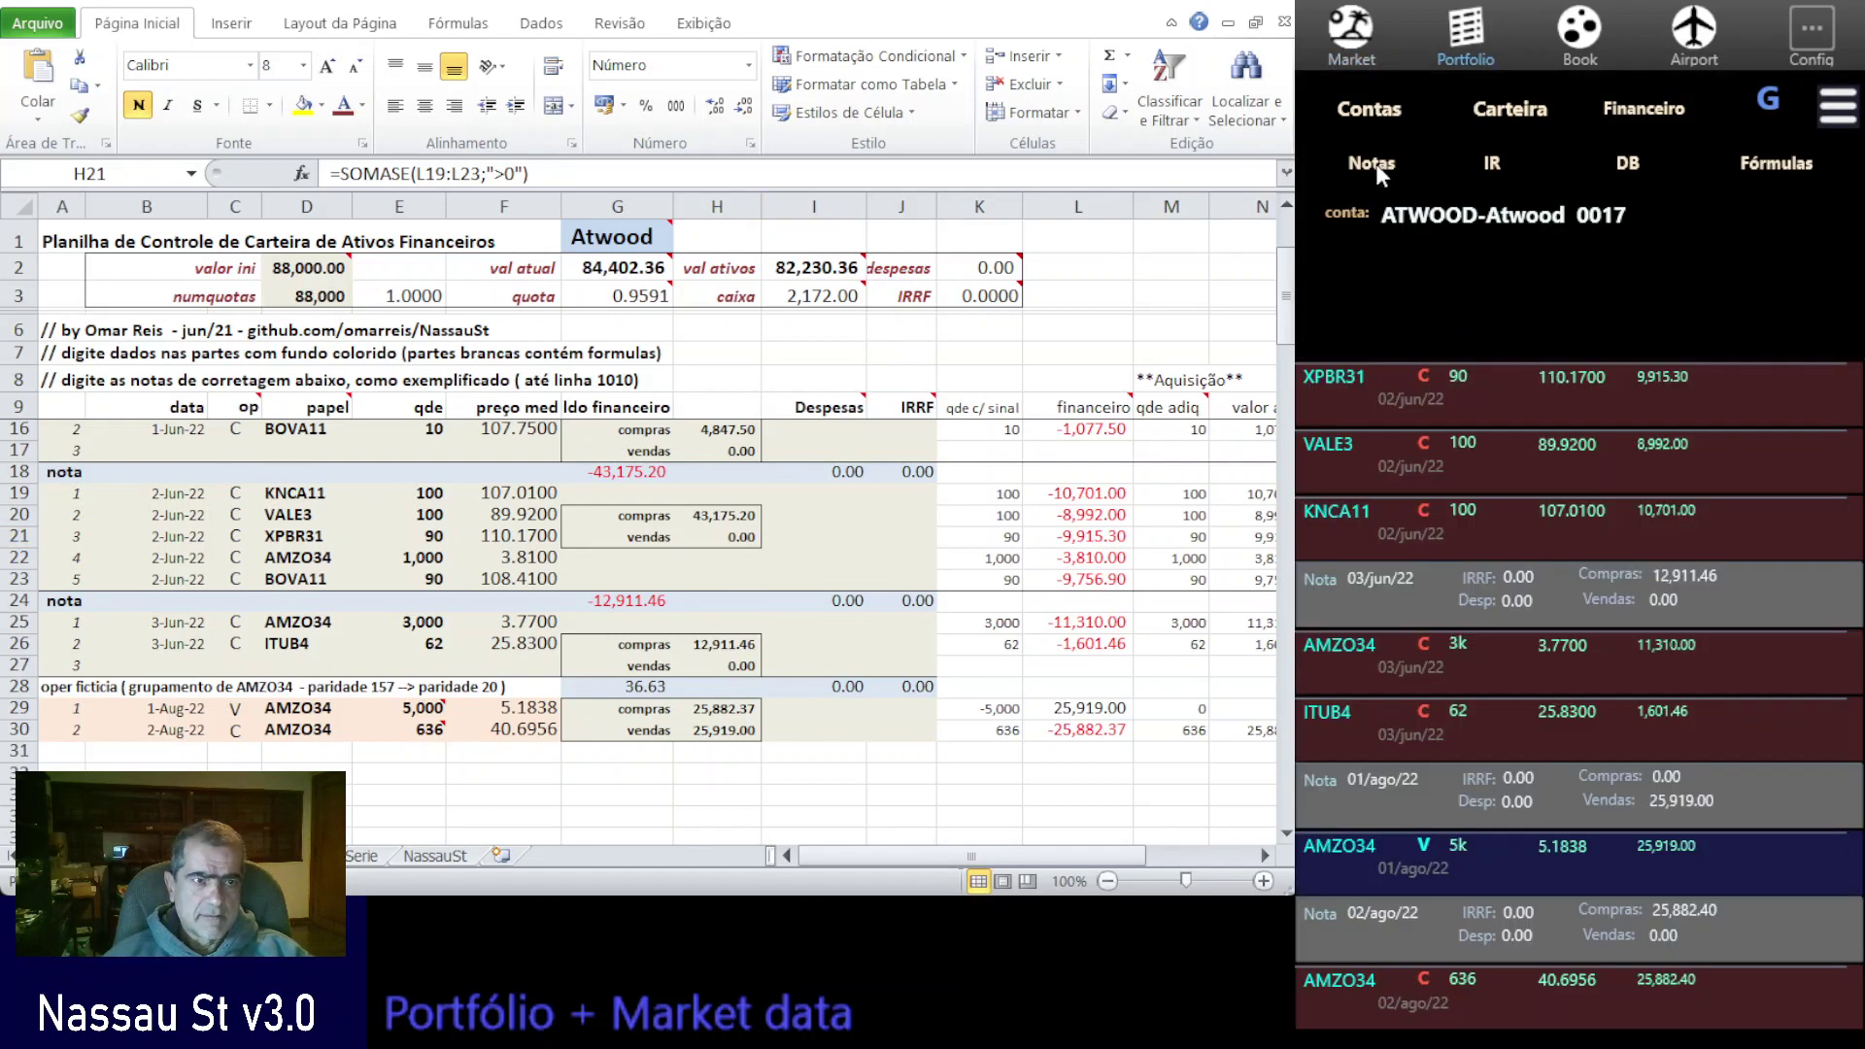
{"action": "mouse_move", "coordinate": [1692, 587]}
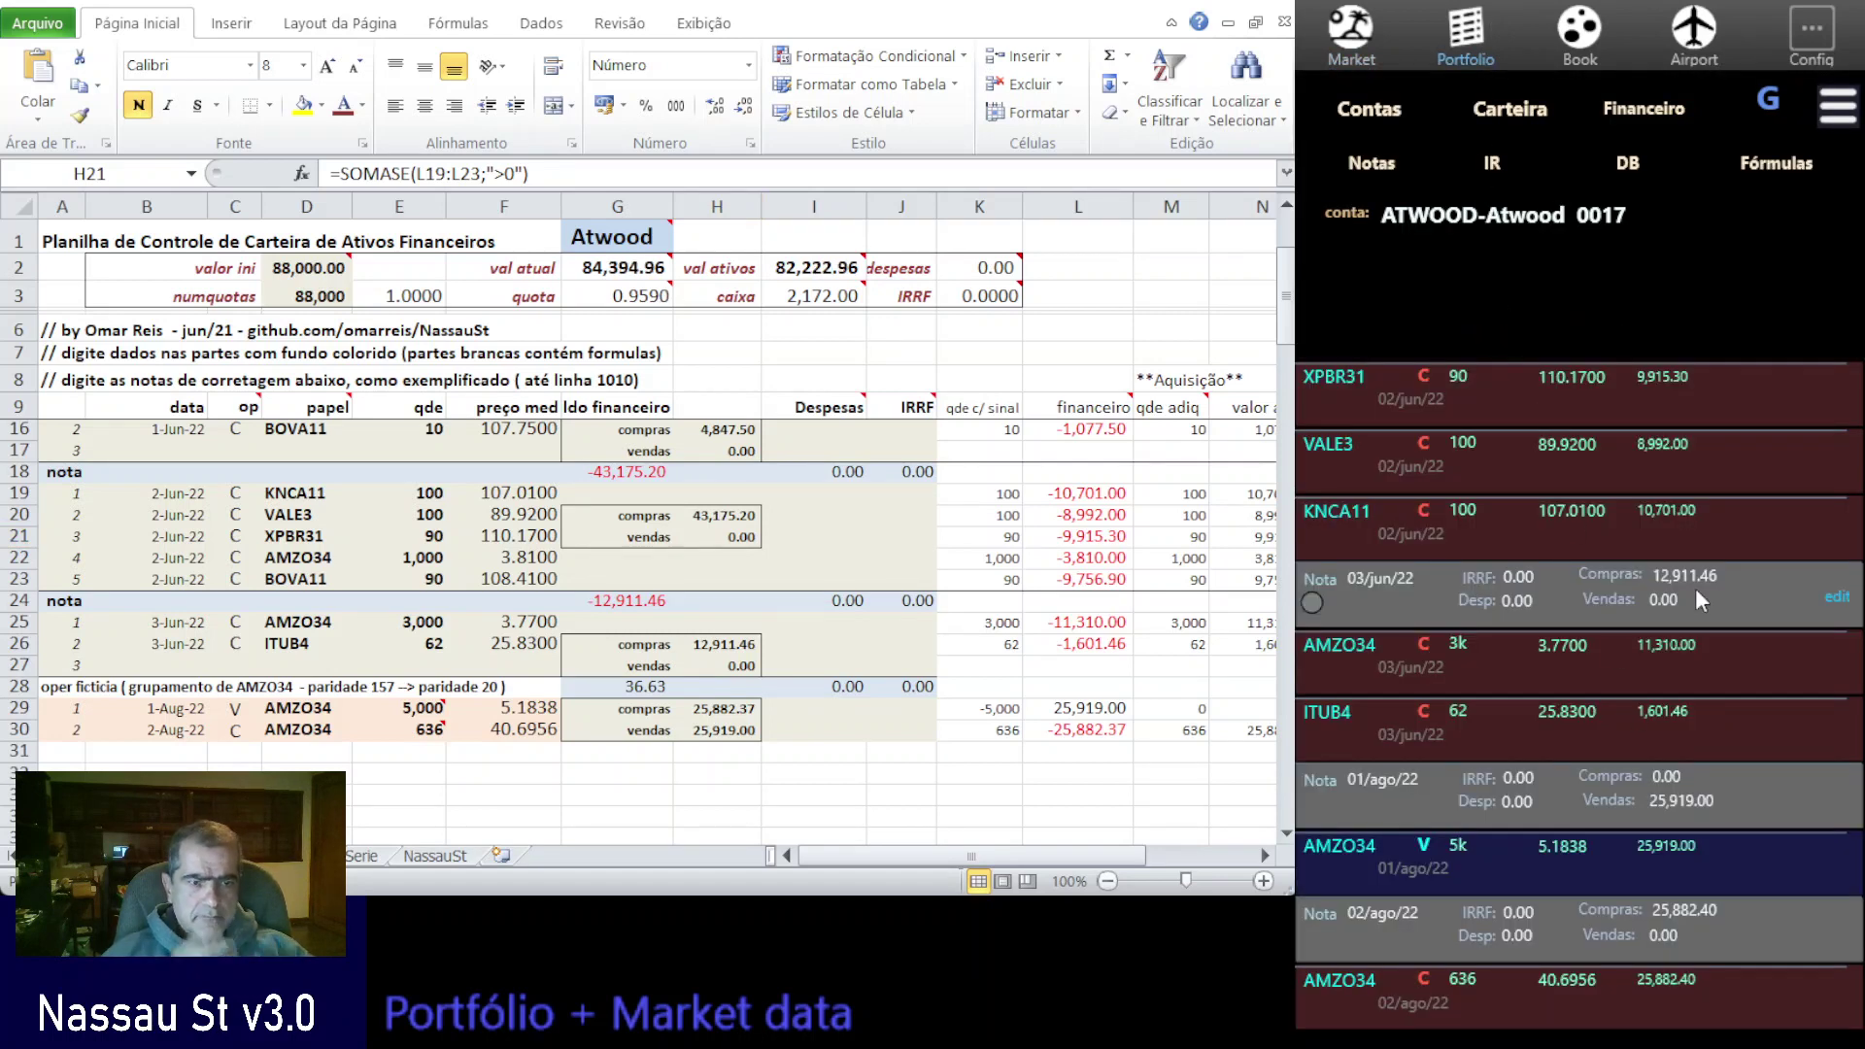
{"action": "left_click", "coordinate": [1835, 600]}
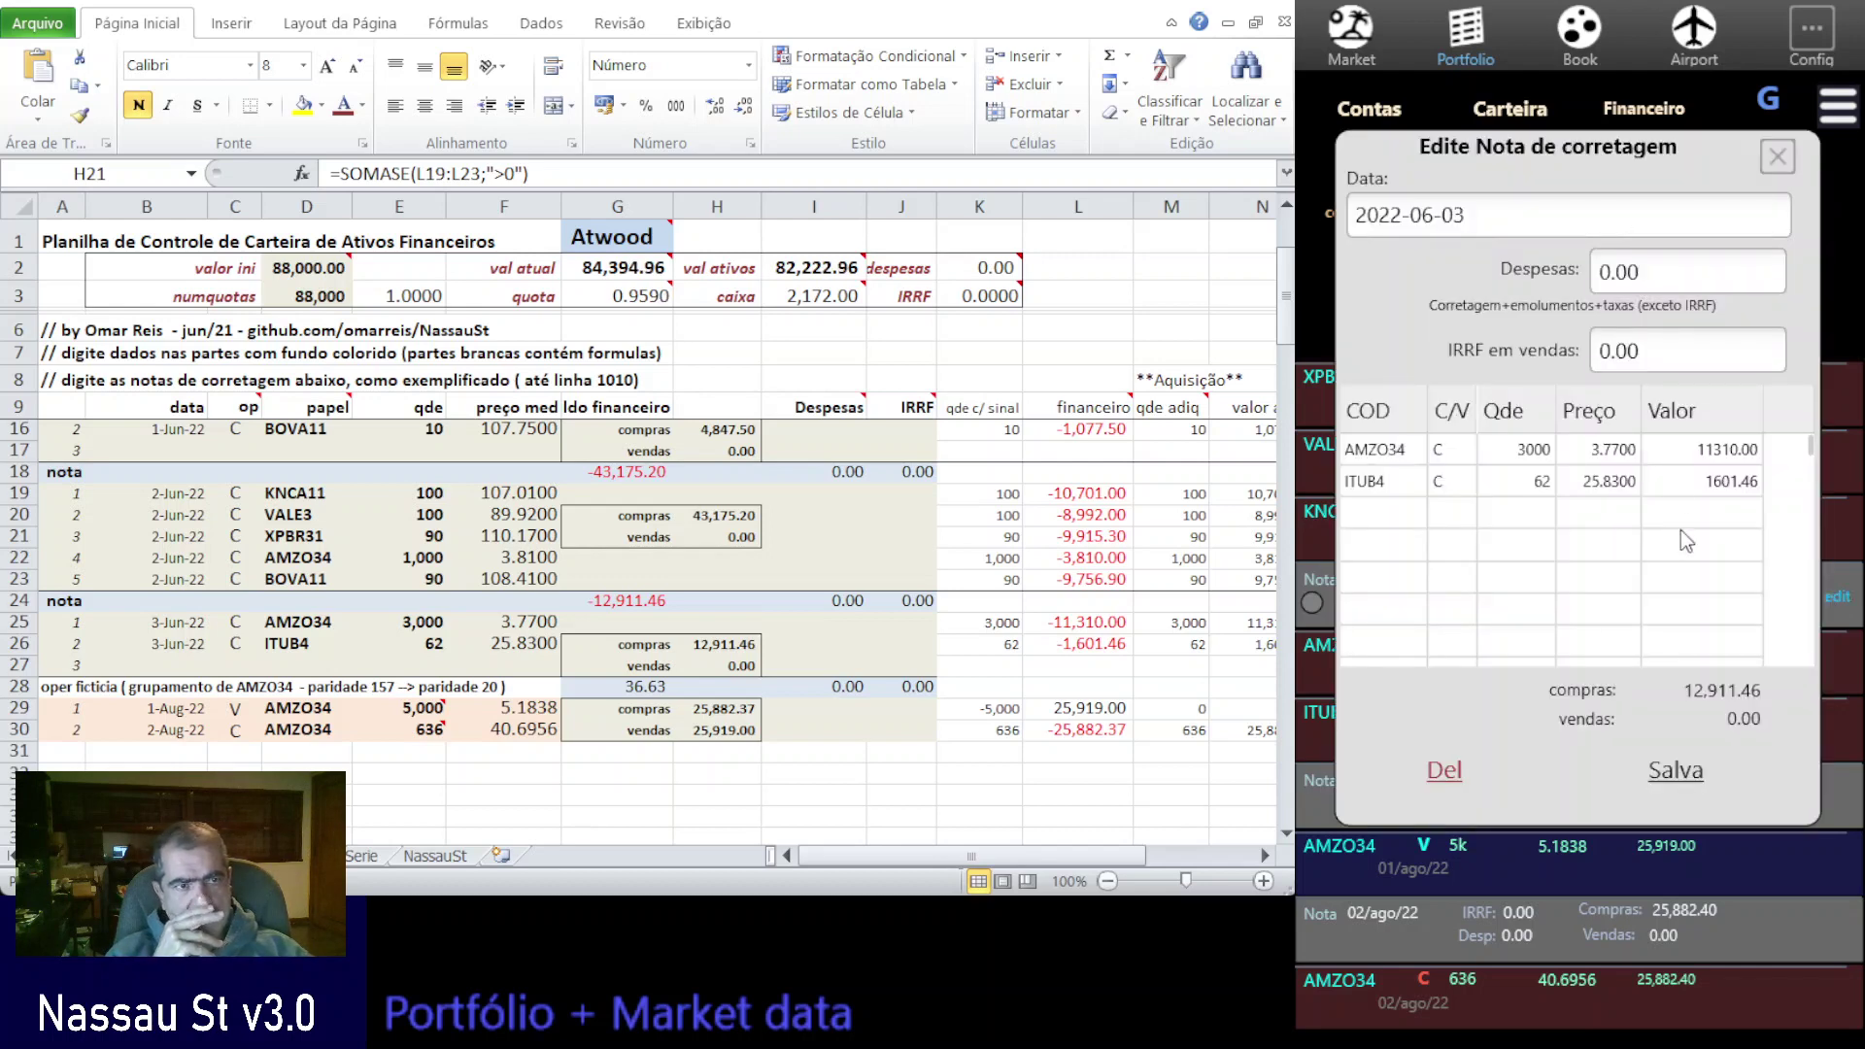
{"action": "left_click", "coordinate": [1776, 157]}
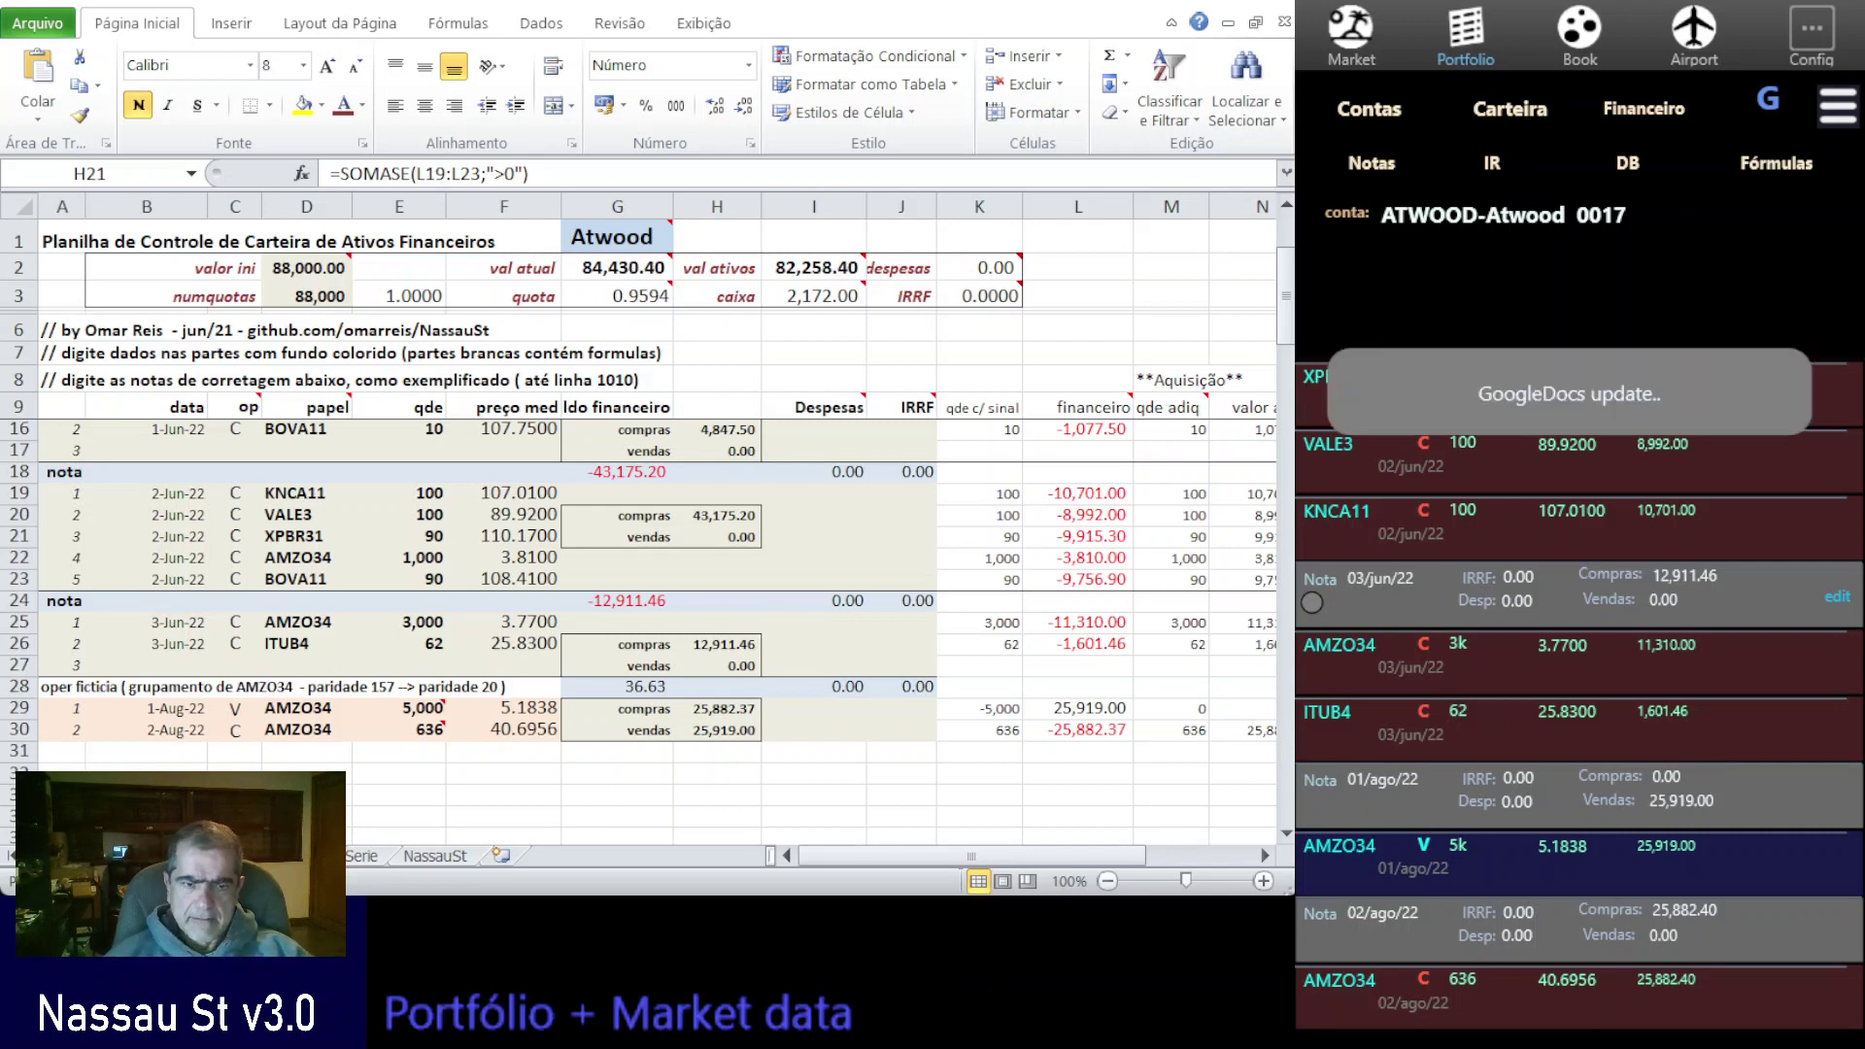
- Examine ITUB4's quantity, average price and historical value formulas in the workbook's portfolio sheet
{"action": "left_click", "coordinate": [449, 753]}
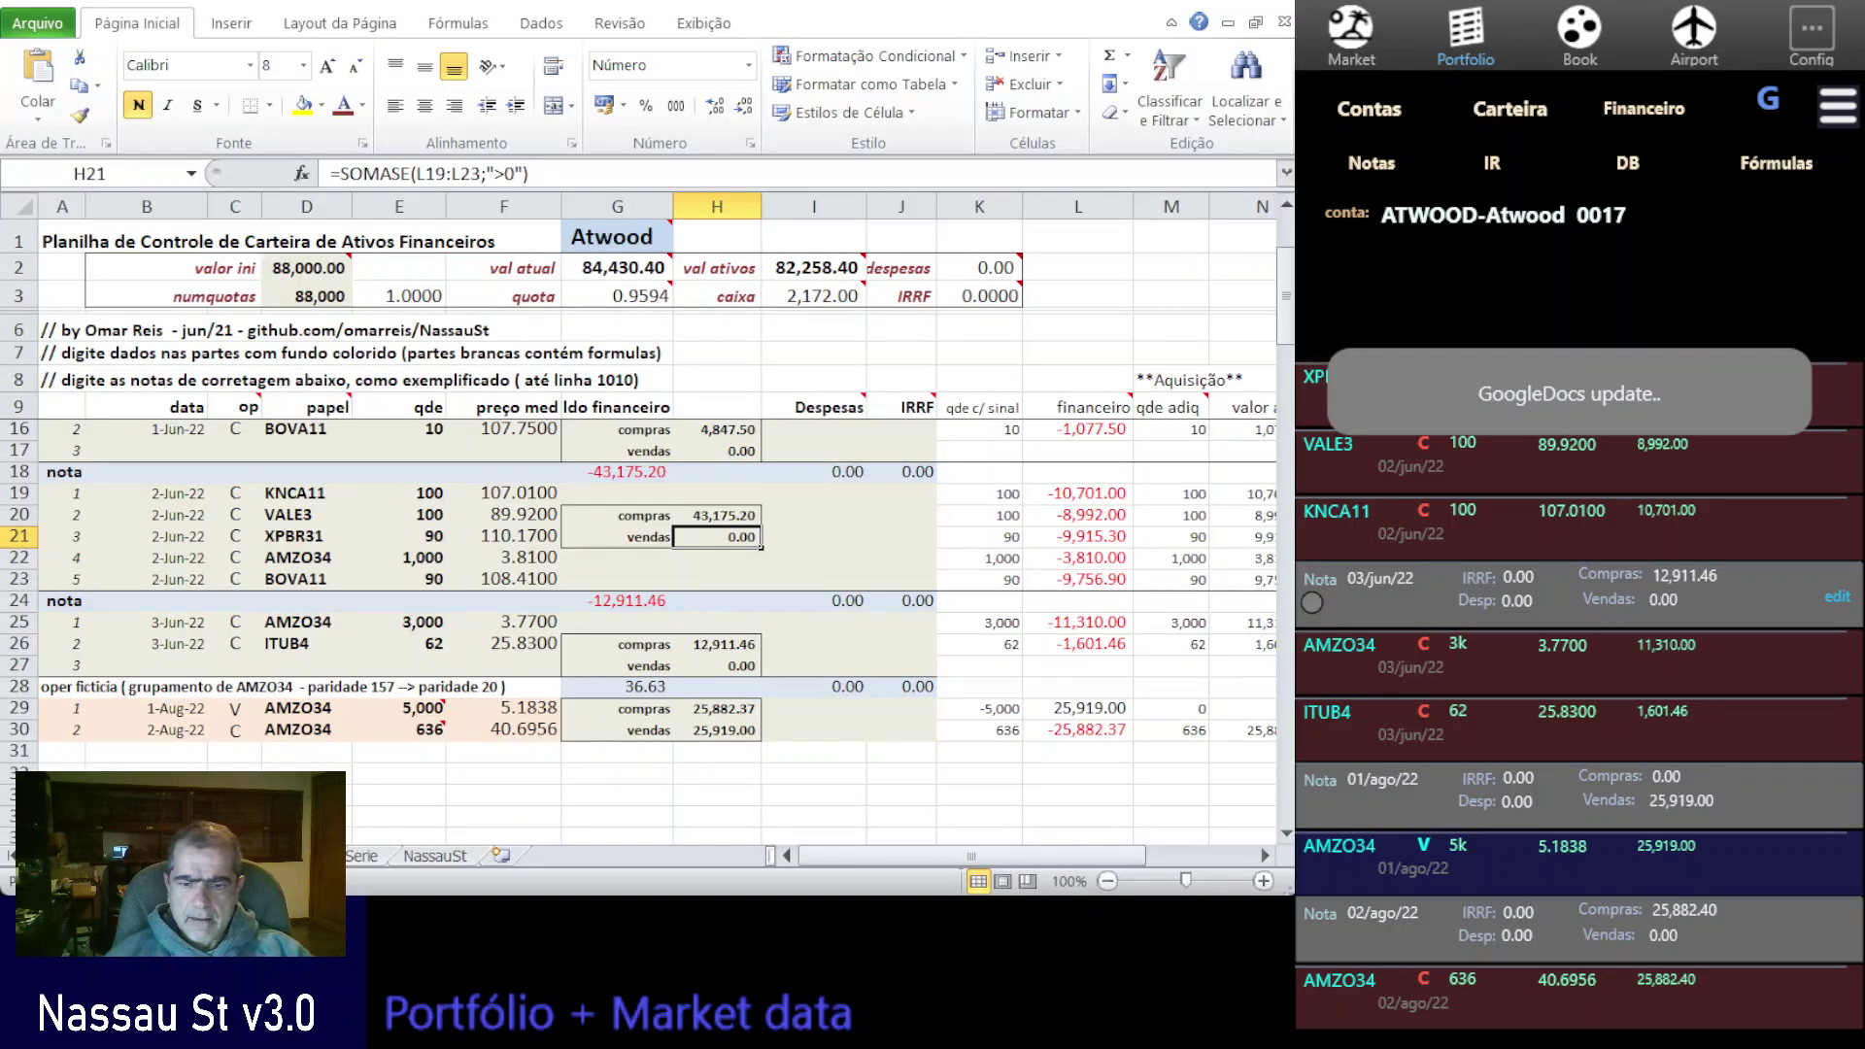
{"action": "left_click", "coordinate": [185, 856]}
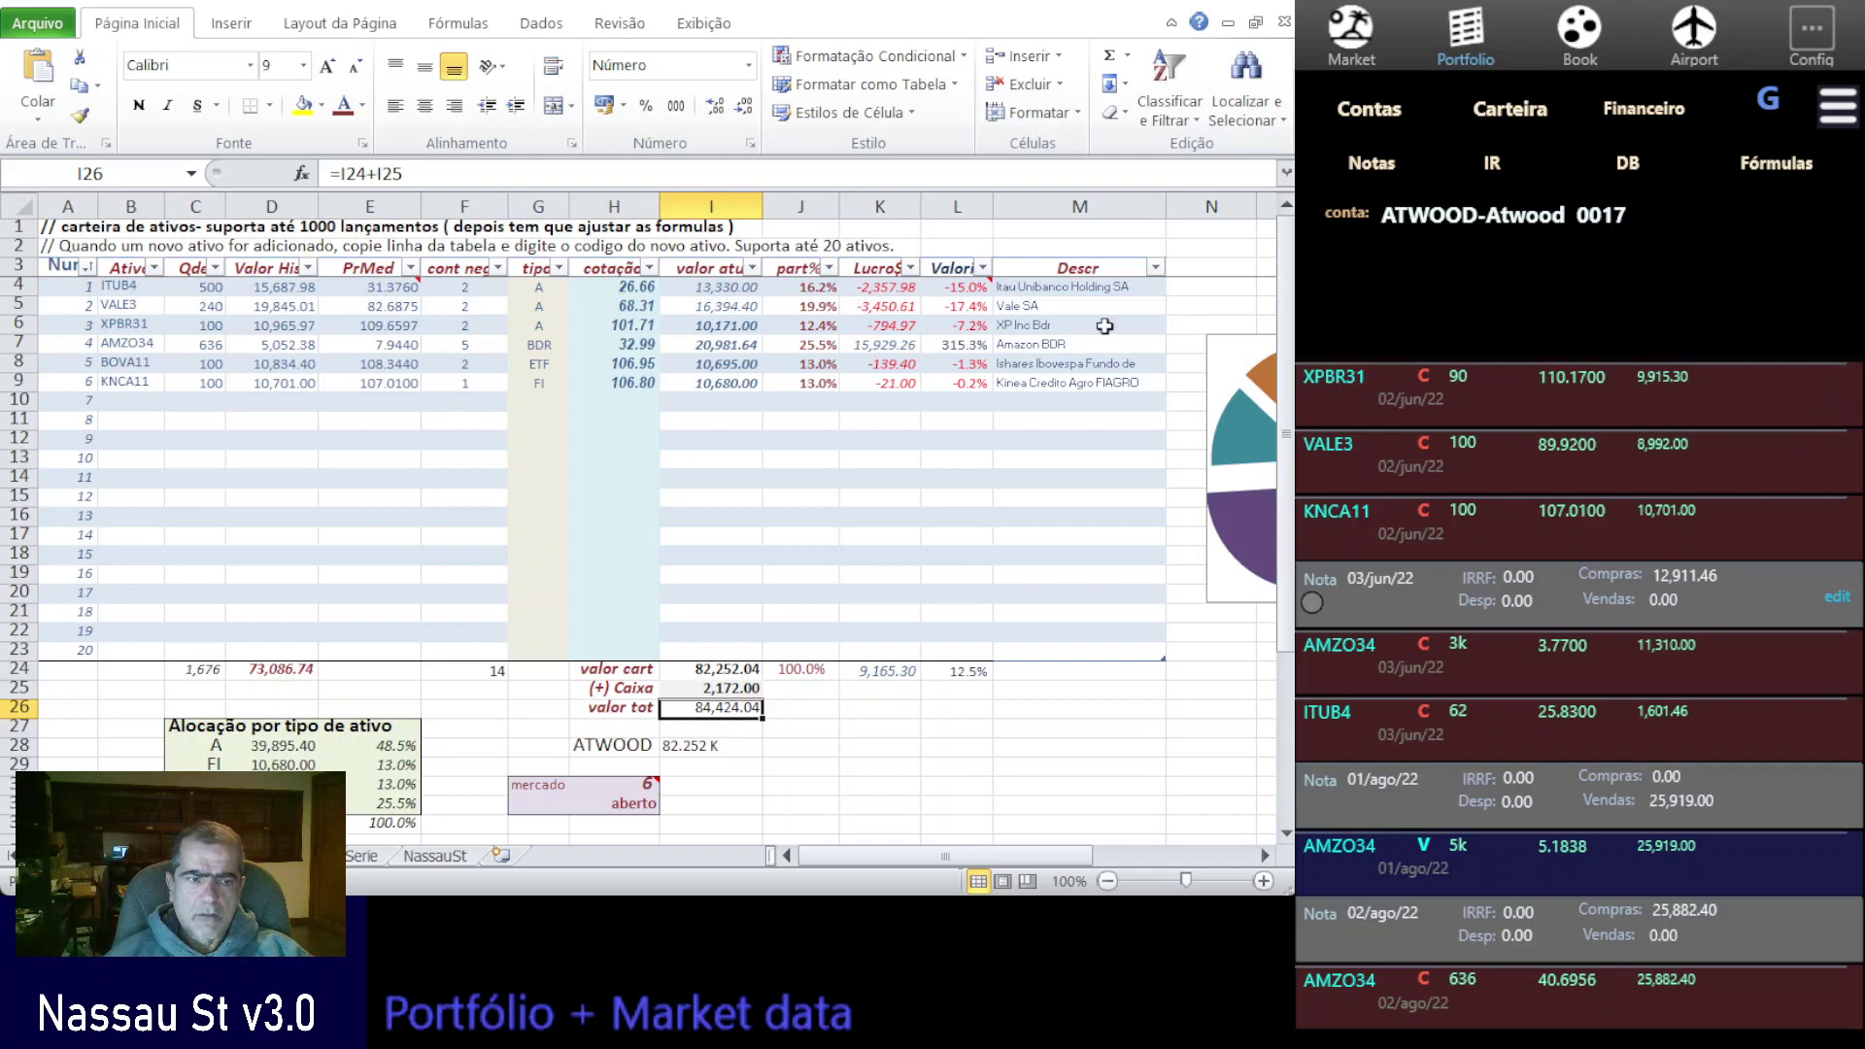
{"action": "left_click", "coordinate": [203, 284]}
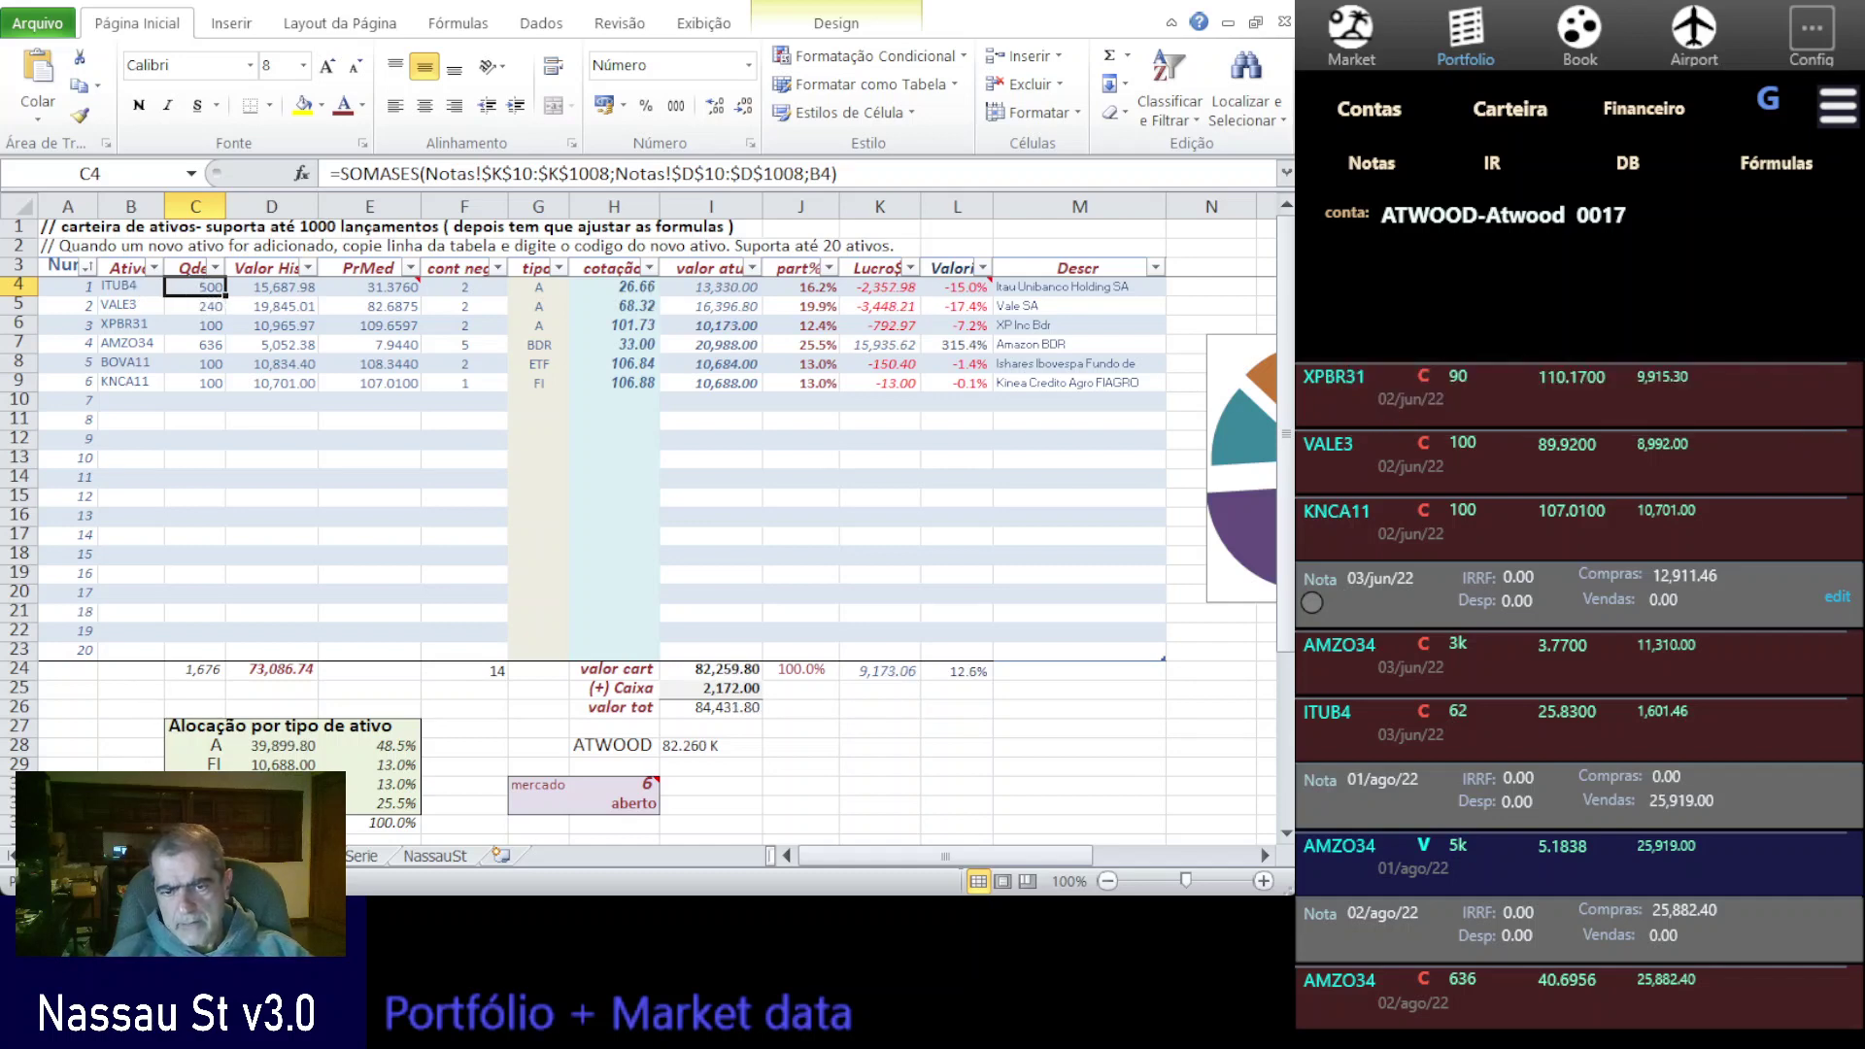
{"action": "left_click", "coordinate": [119, 856]}
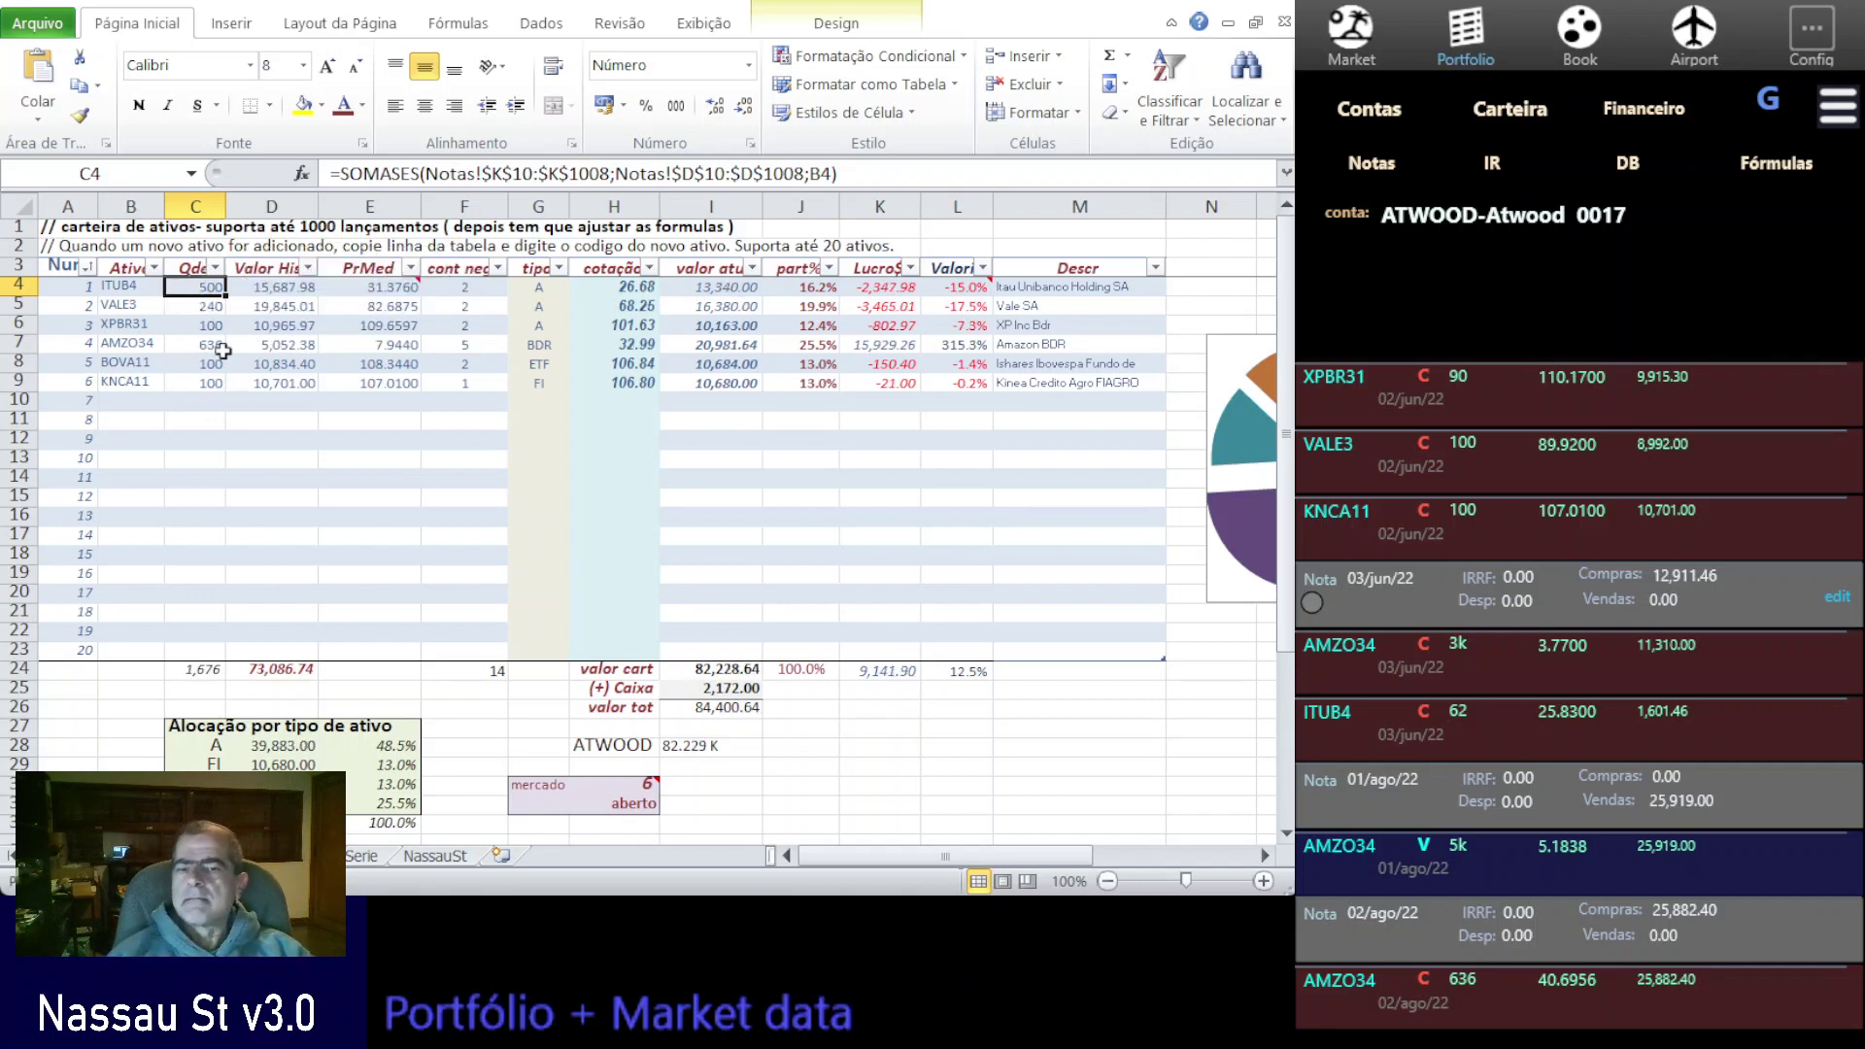
{"action": "left_click", "coordinate": [297, 288]}
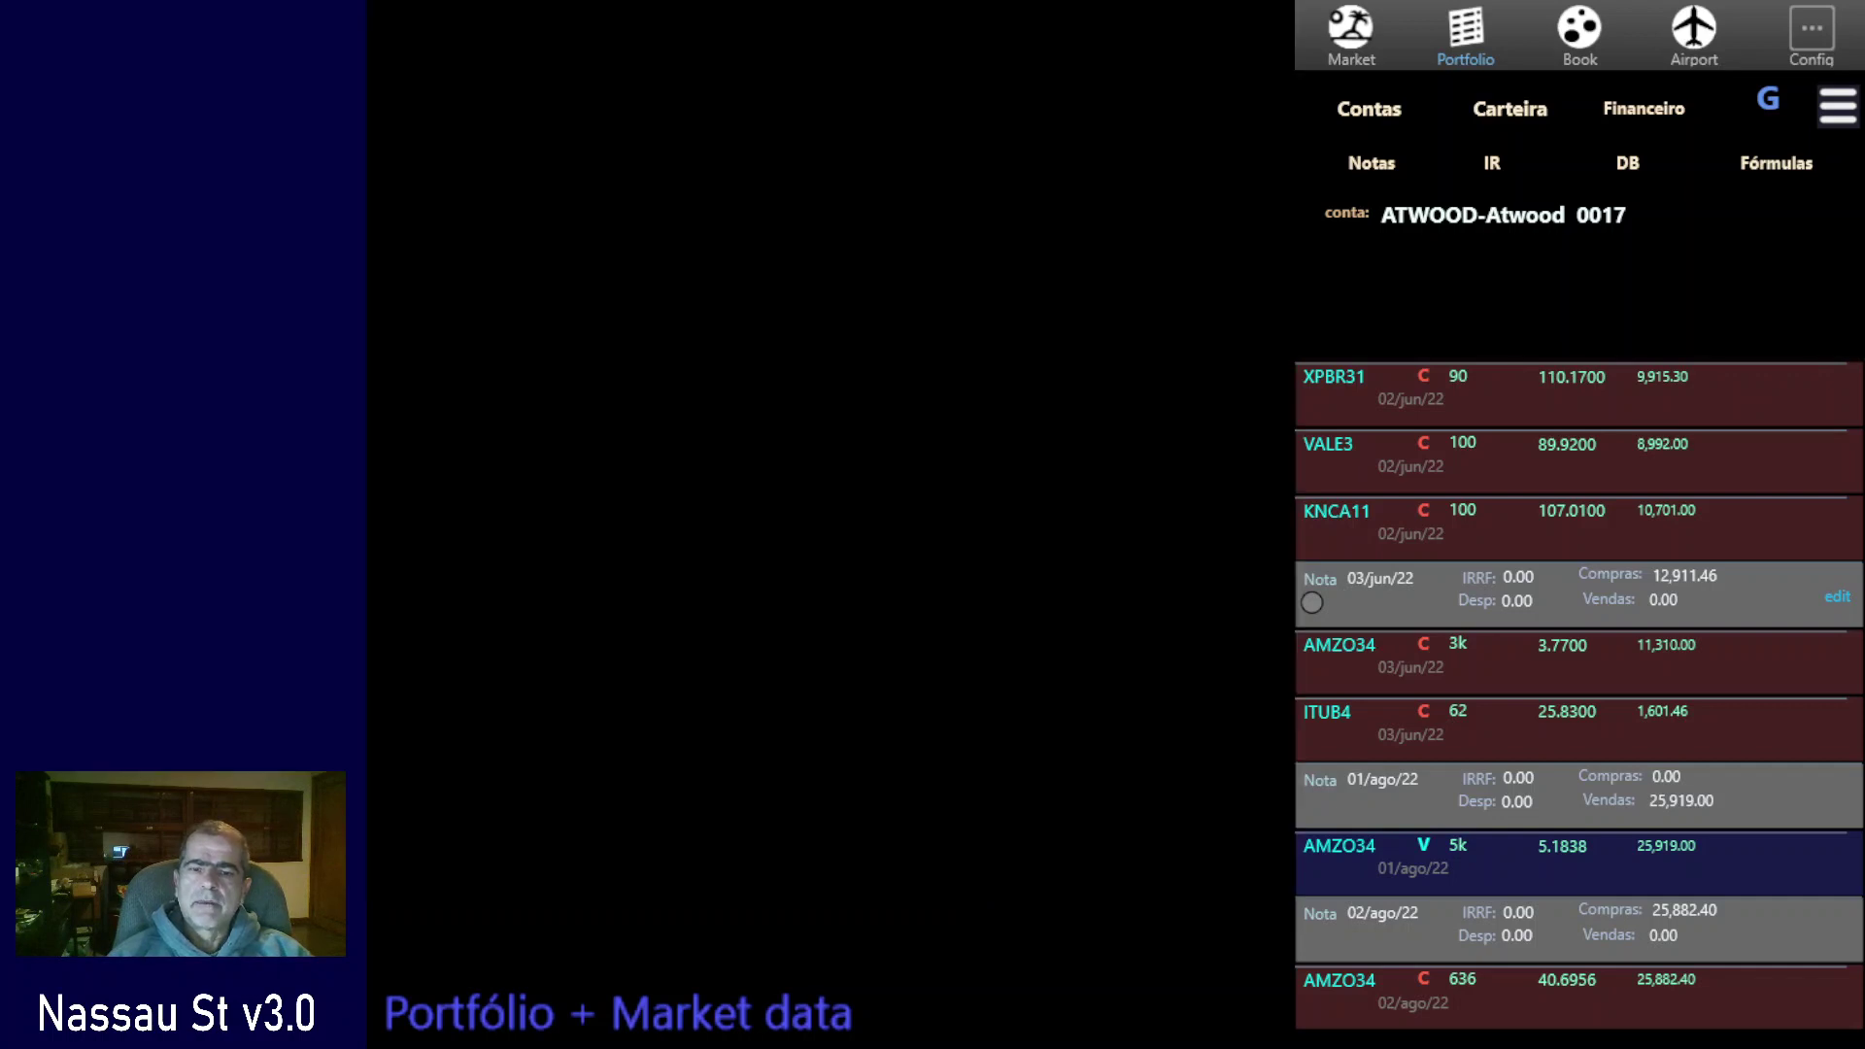
{"action": "left_click", "coordinate": [384, 288]}
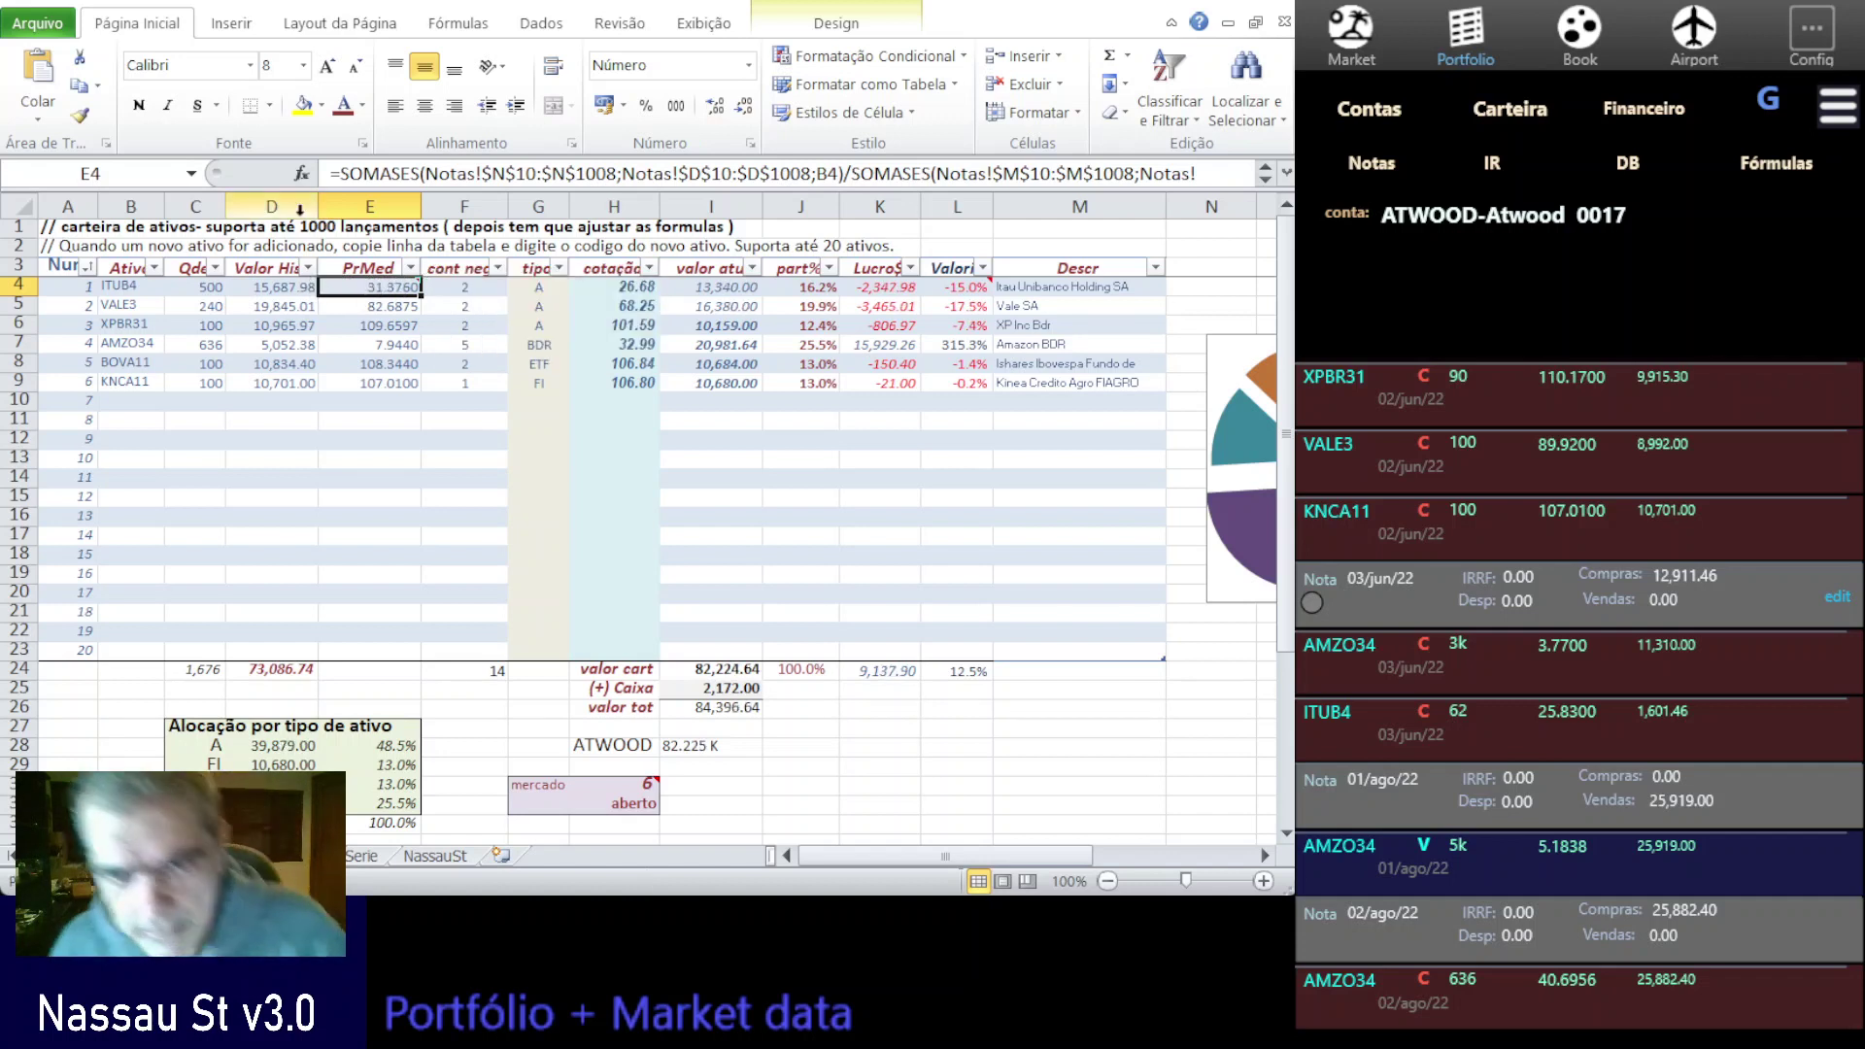
{"action": "left_click", "coordinate": [270, 290]}
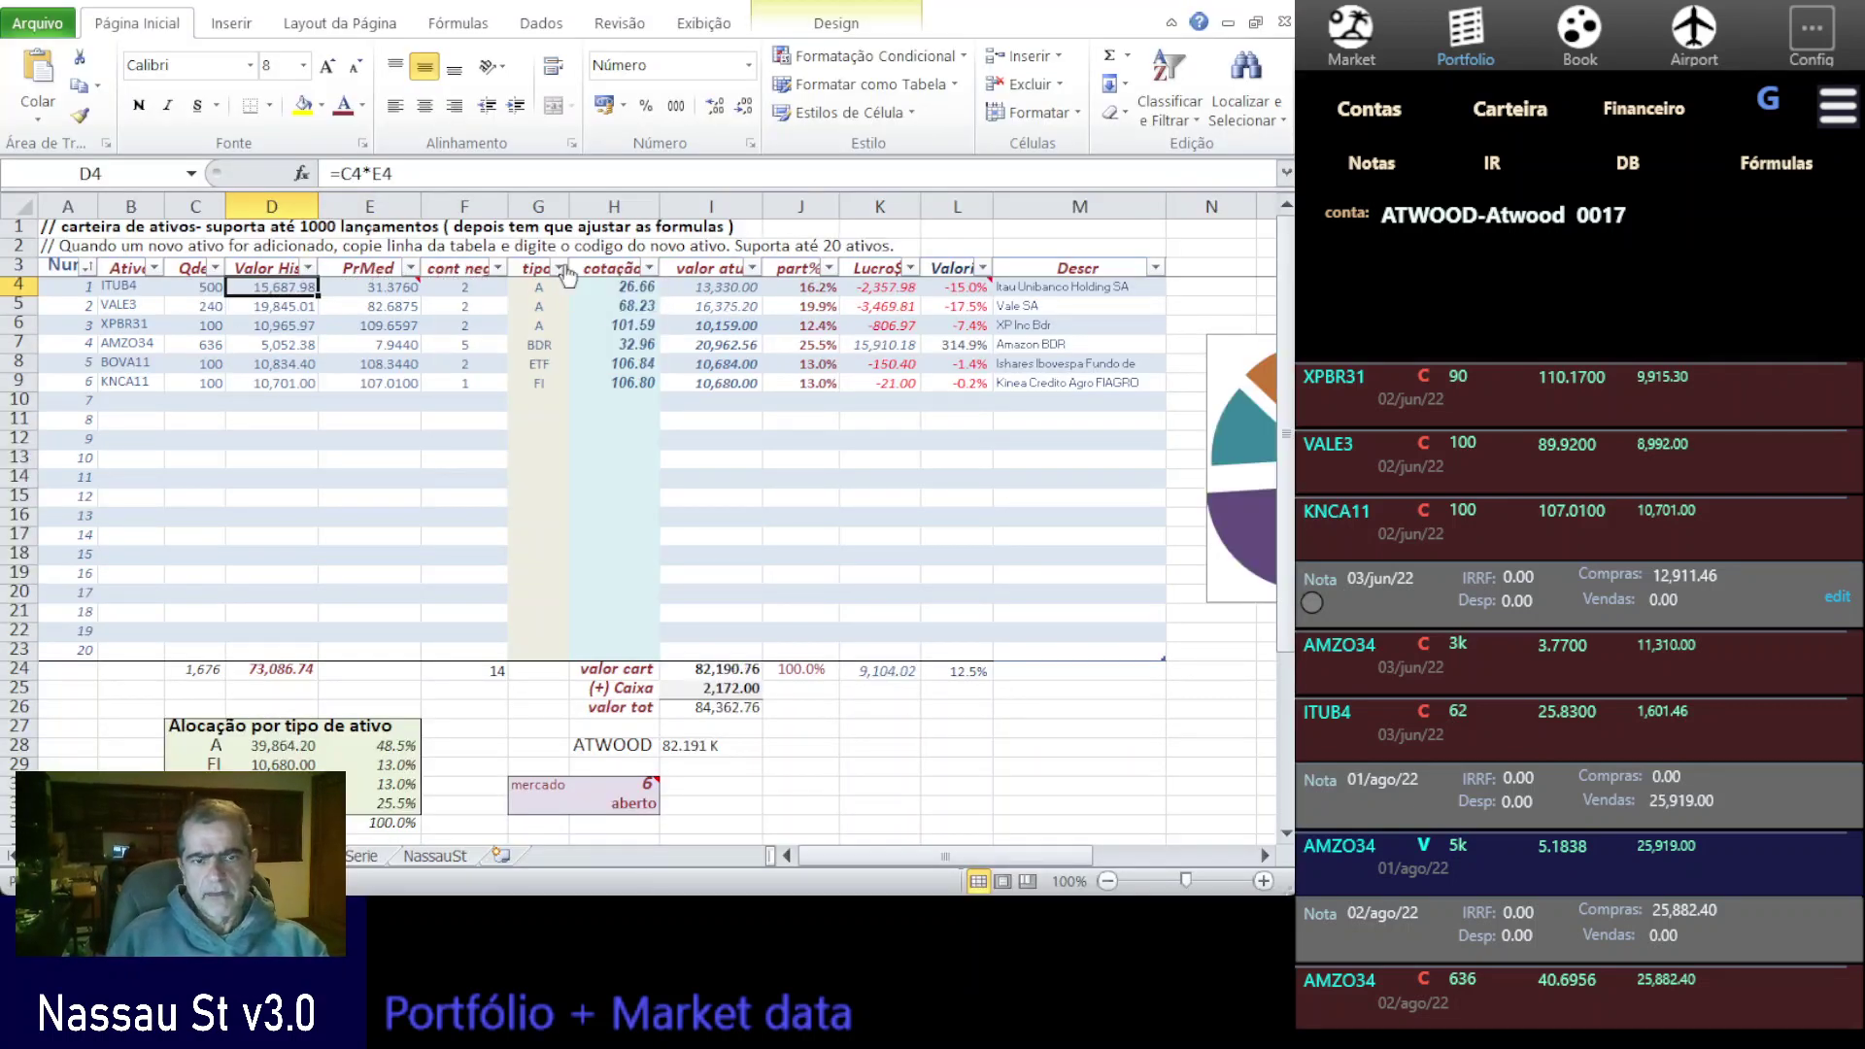
- Inspect the live quote formula =nassau|val!ITUB4 in cell H4, leaving it as it is
{"action": "left_click", "coordinate": [633, 288]}
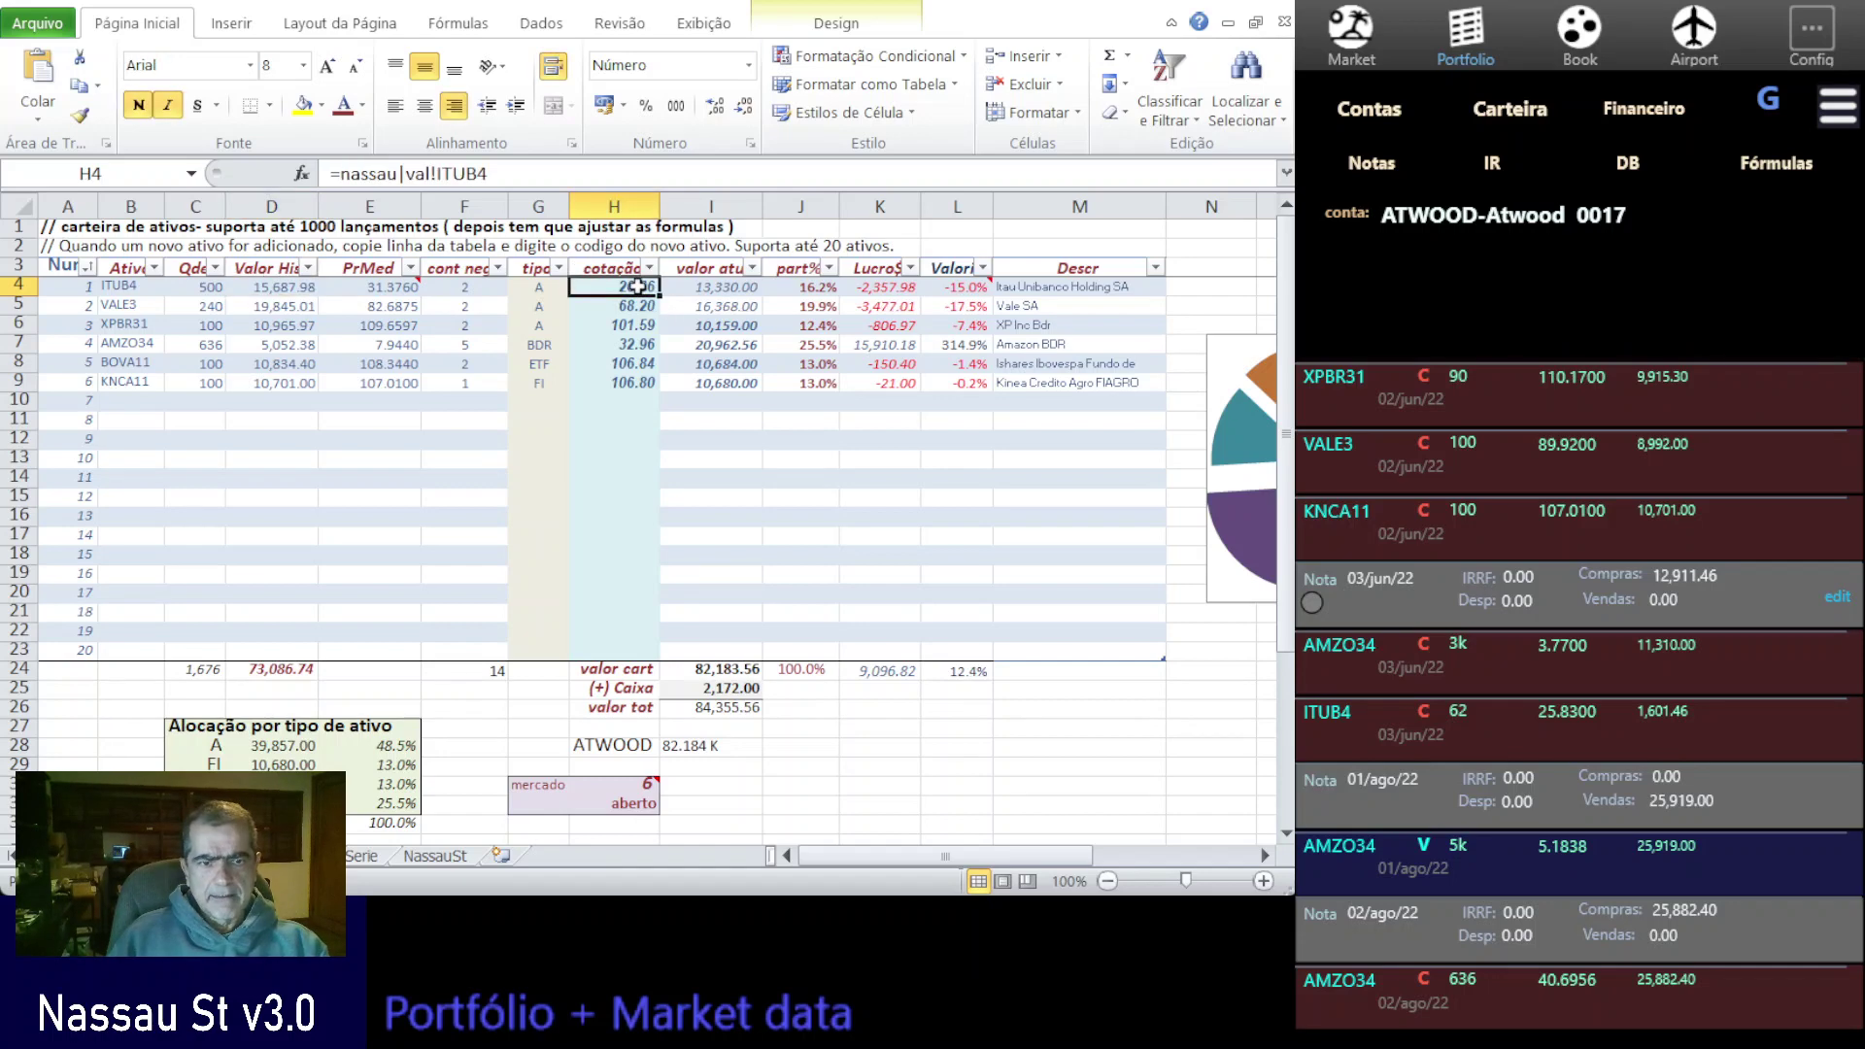
{"action": "left_click_drag", "start_coordinate": [486, 173], "coordinate": [332, 171]}
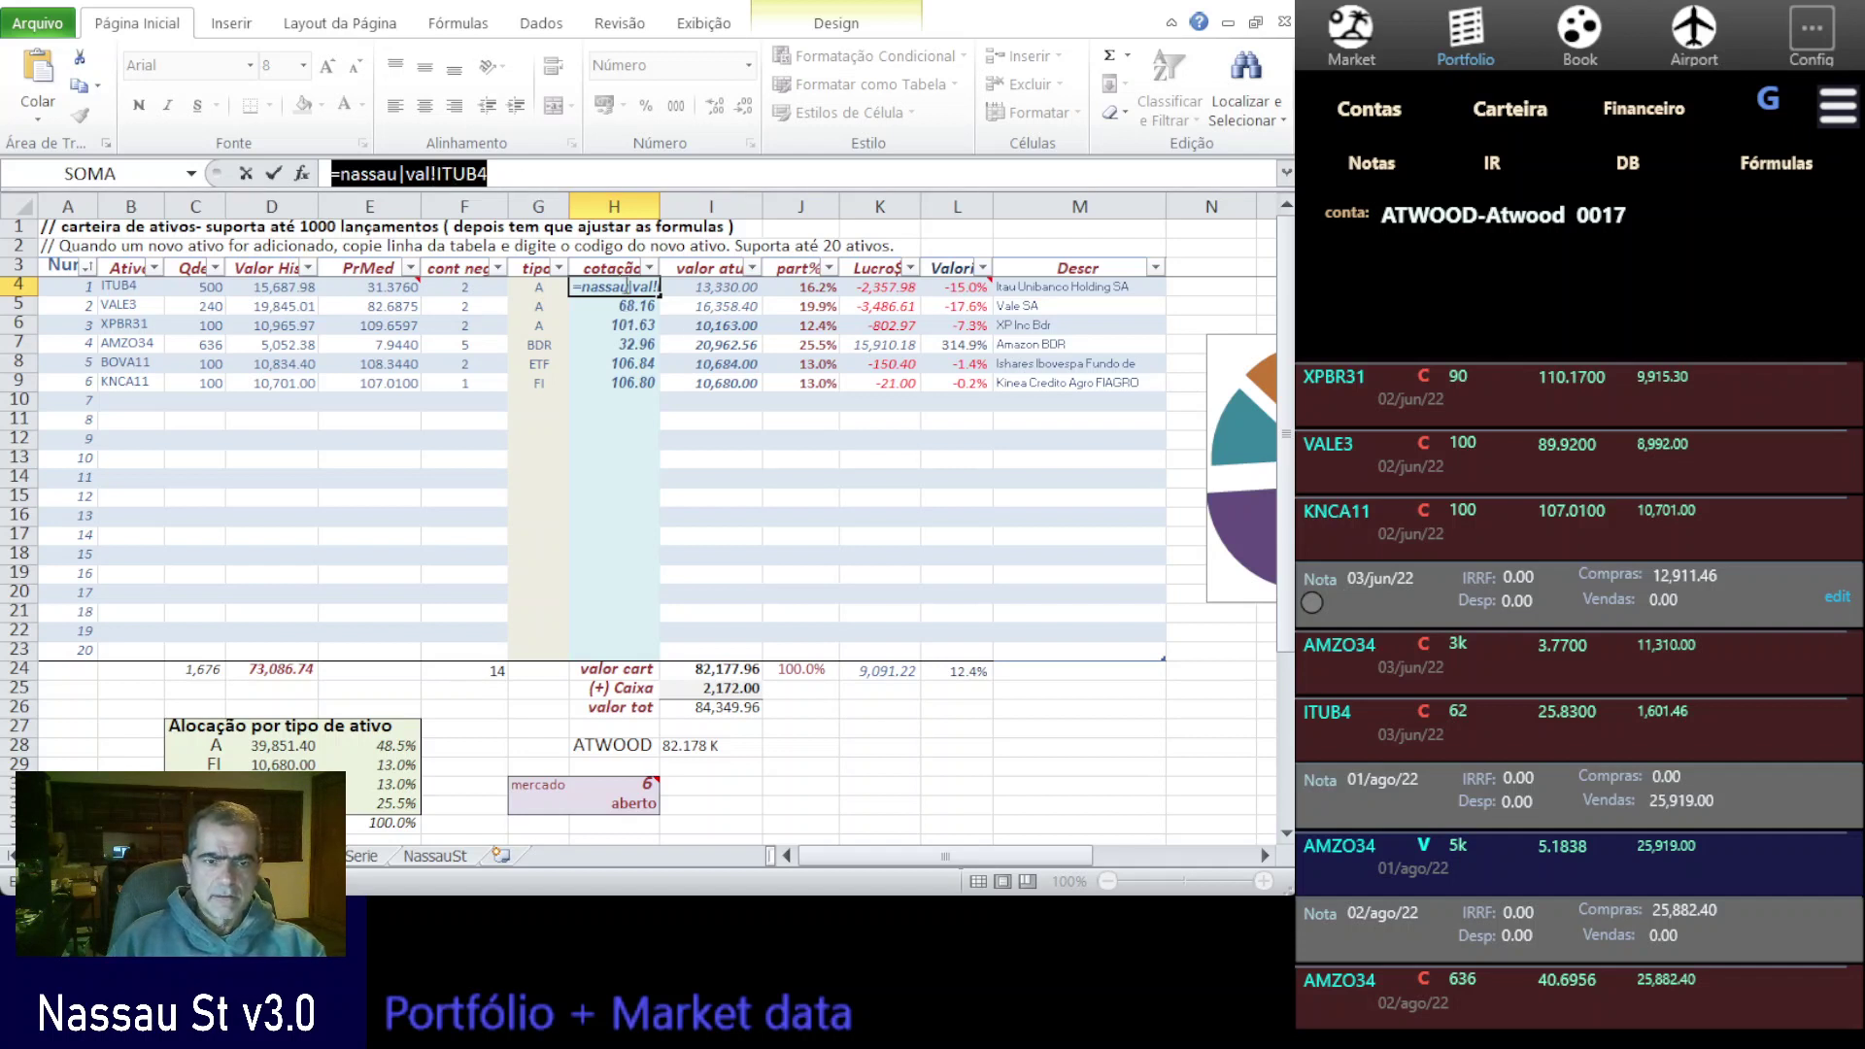
{"action": "key", "text": "Return"}
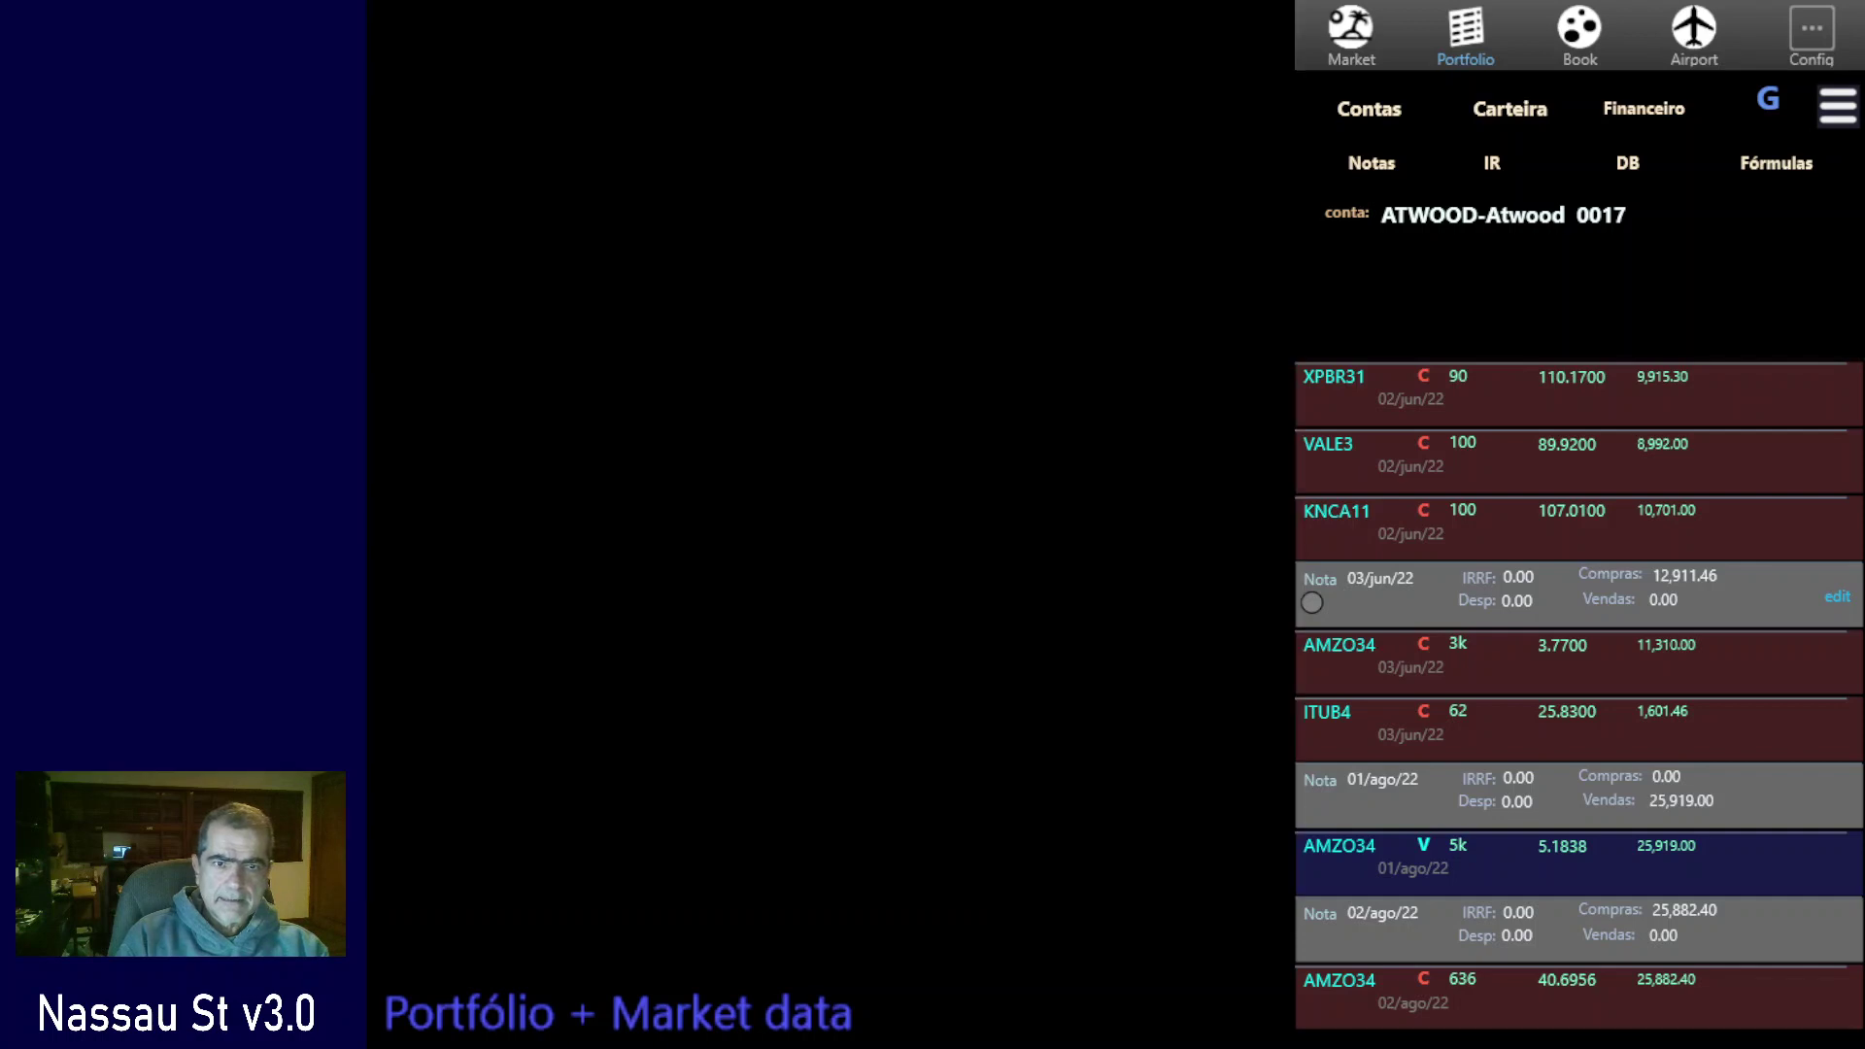
{"action": "left_click", "coordinate": [619, 289]}
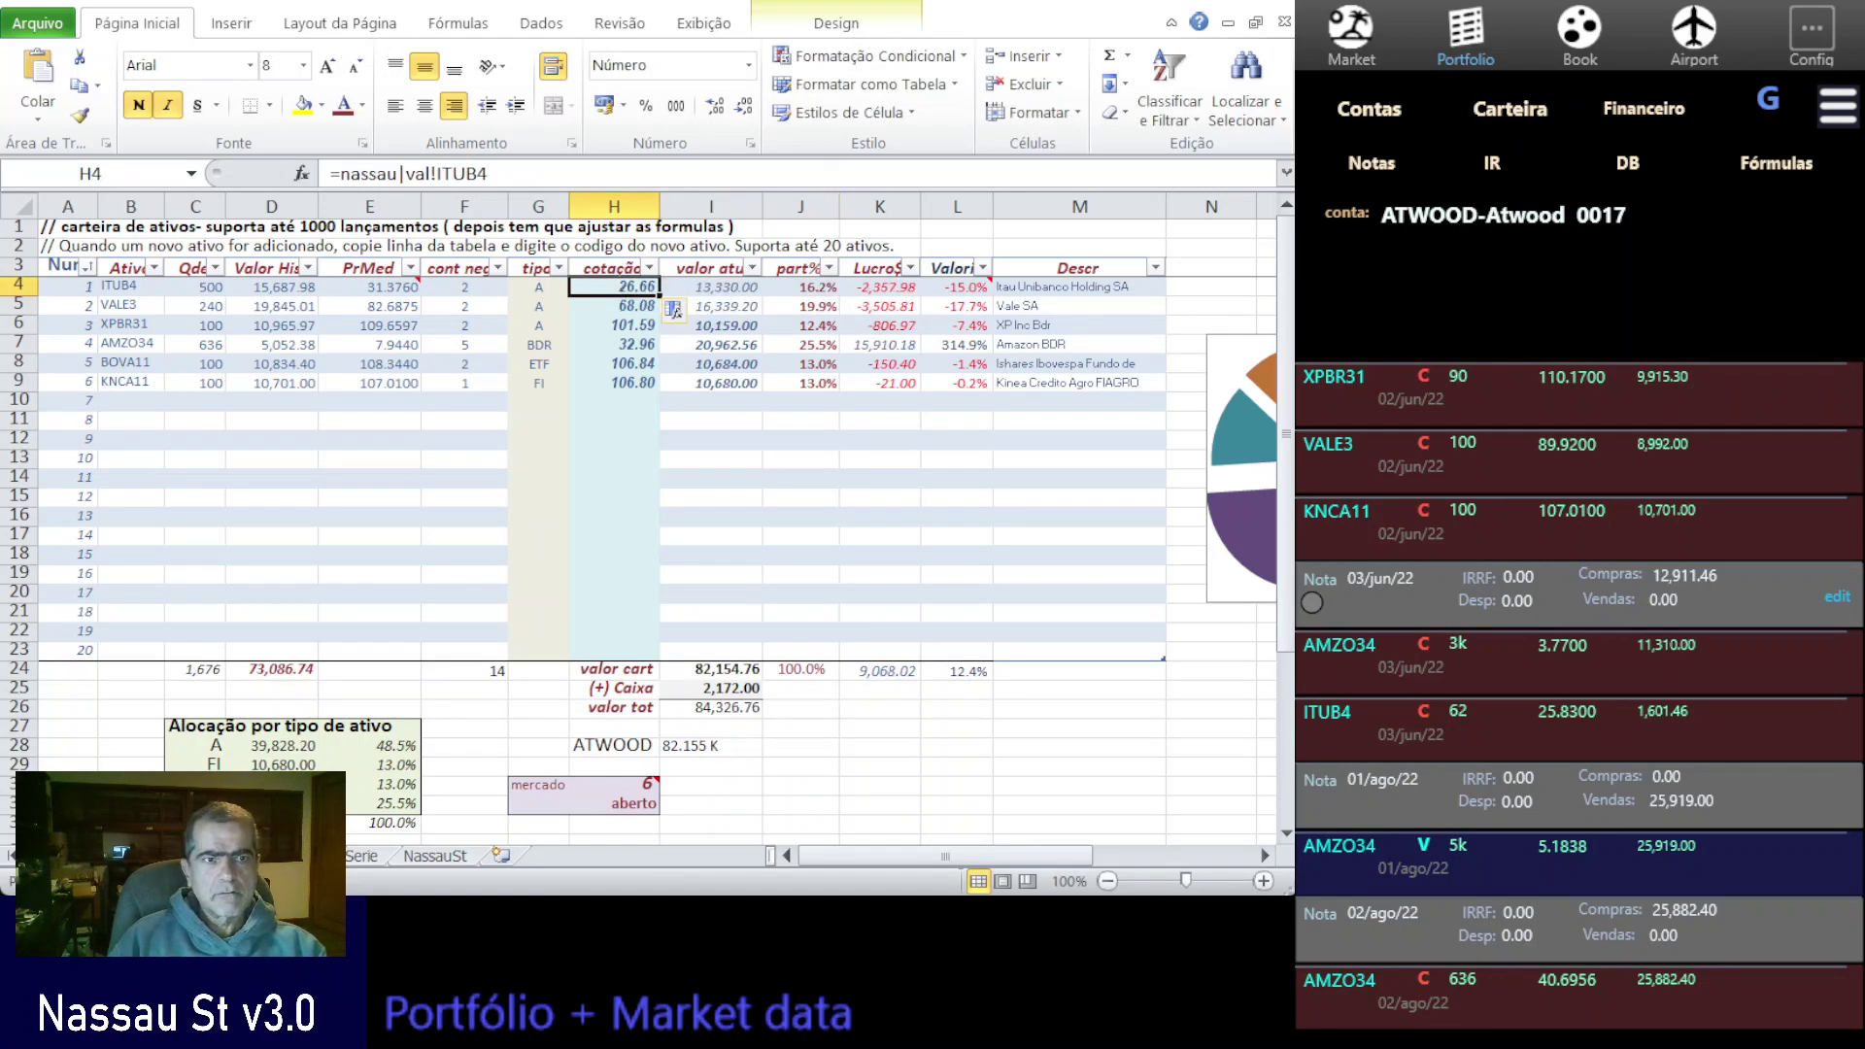
- Look up the ITUB4 quote in Nassau's market view
{"action": "left_click", "coordinate": [1368, 49]}
{"action": "left_click", "coordinate": [1349, 101]}
{"action": "type", "text": "ITUB4"}
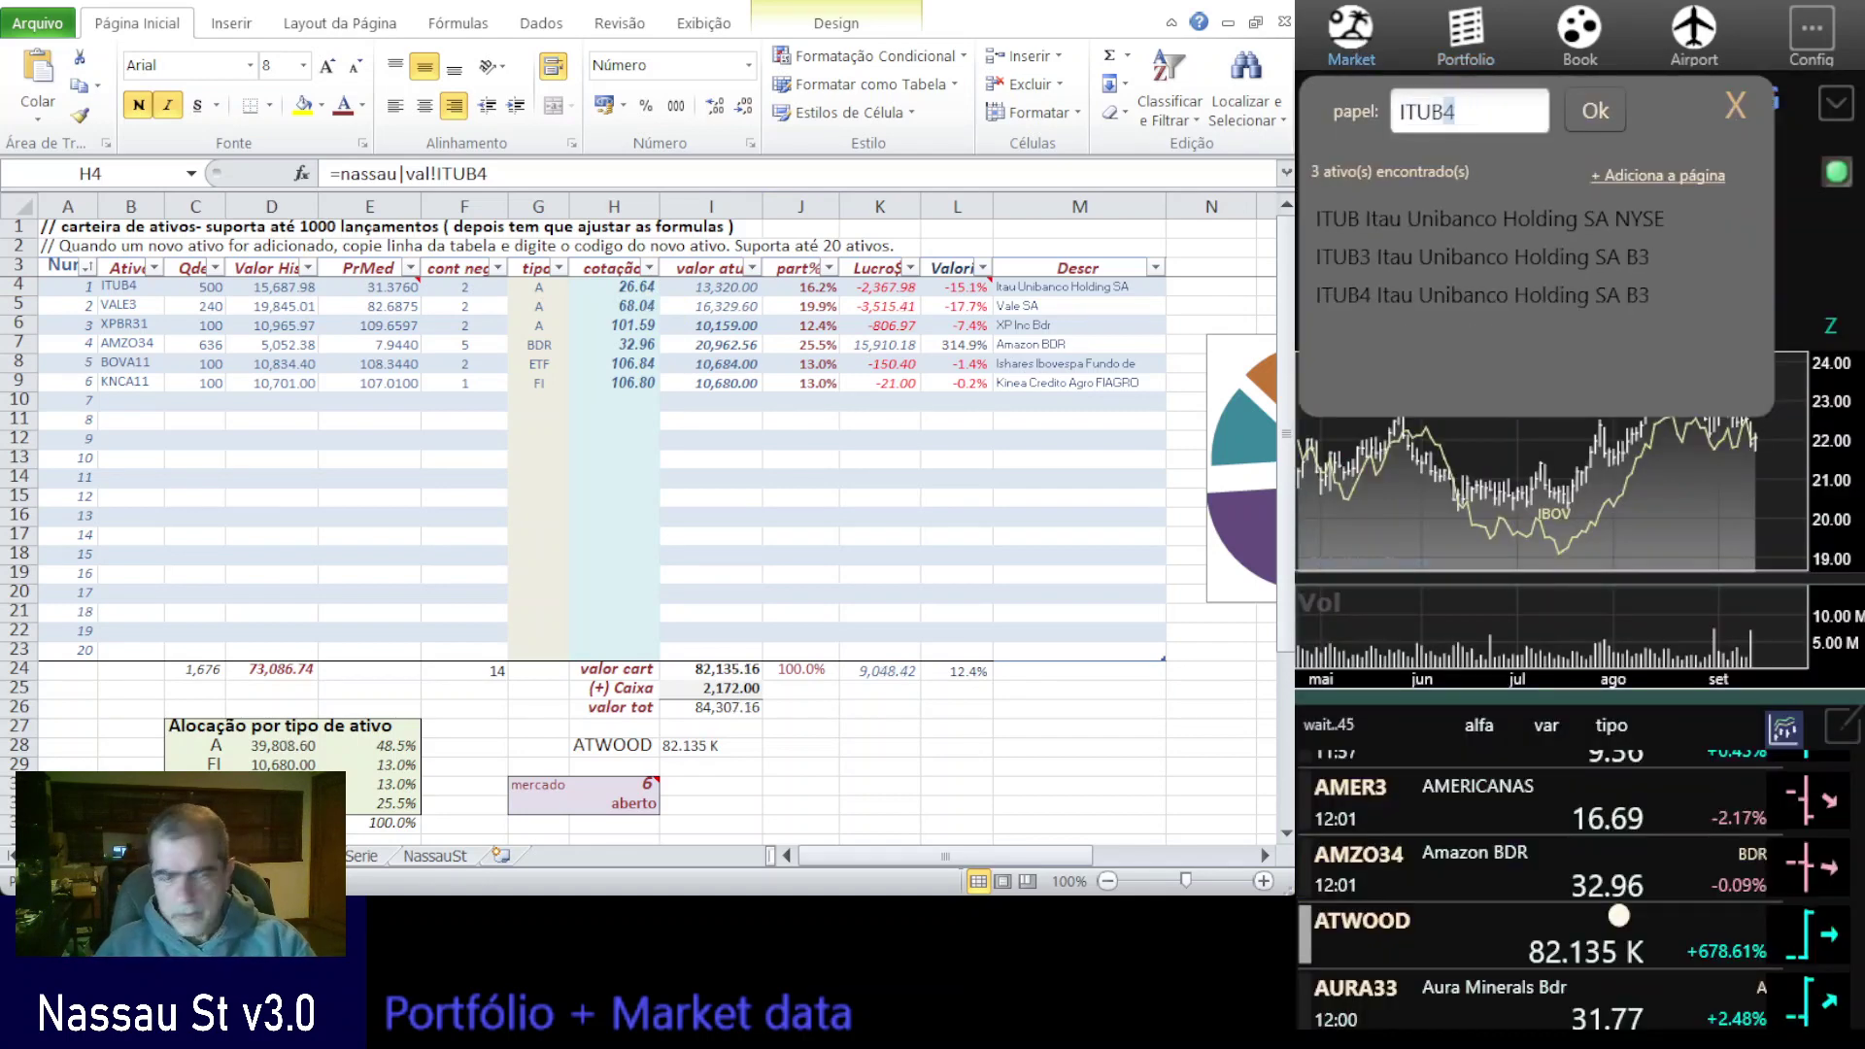
{"action": "key", "text": "Return"}
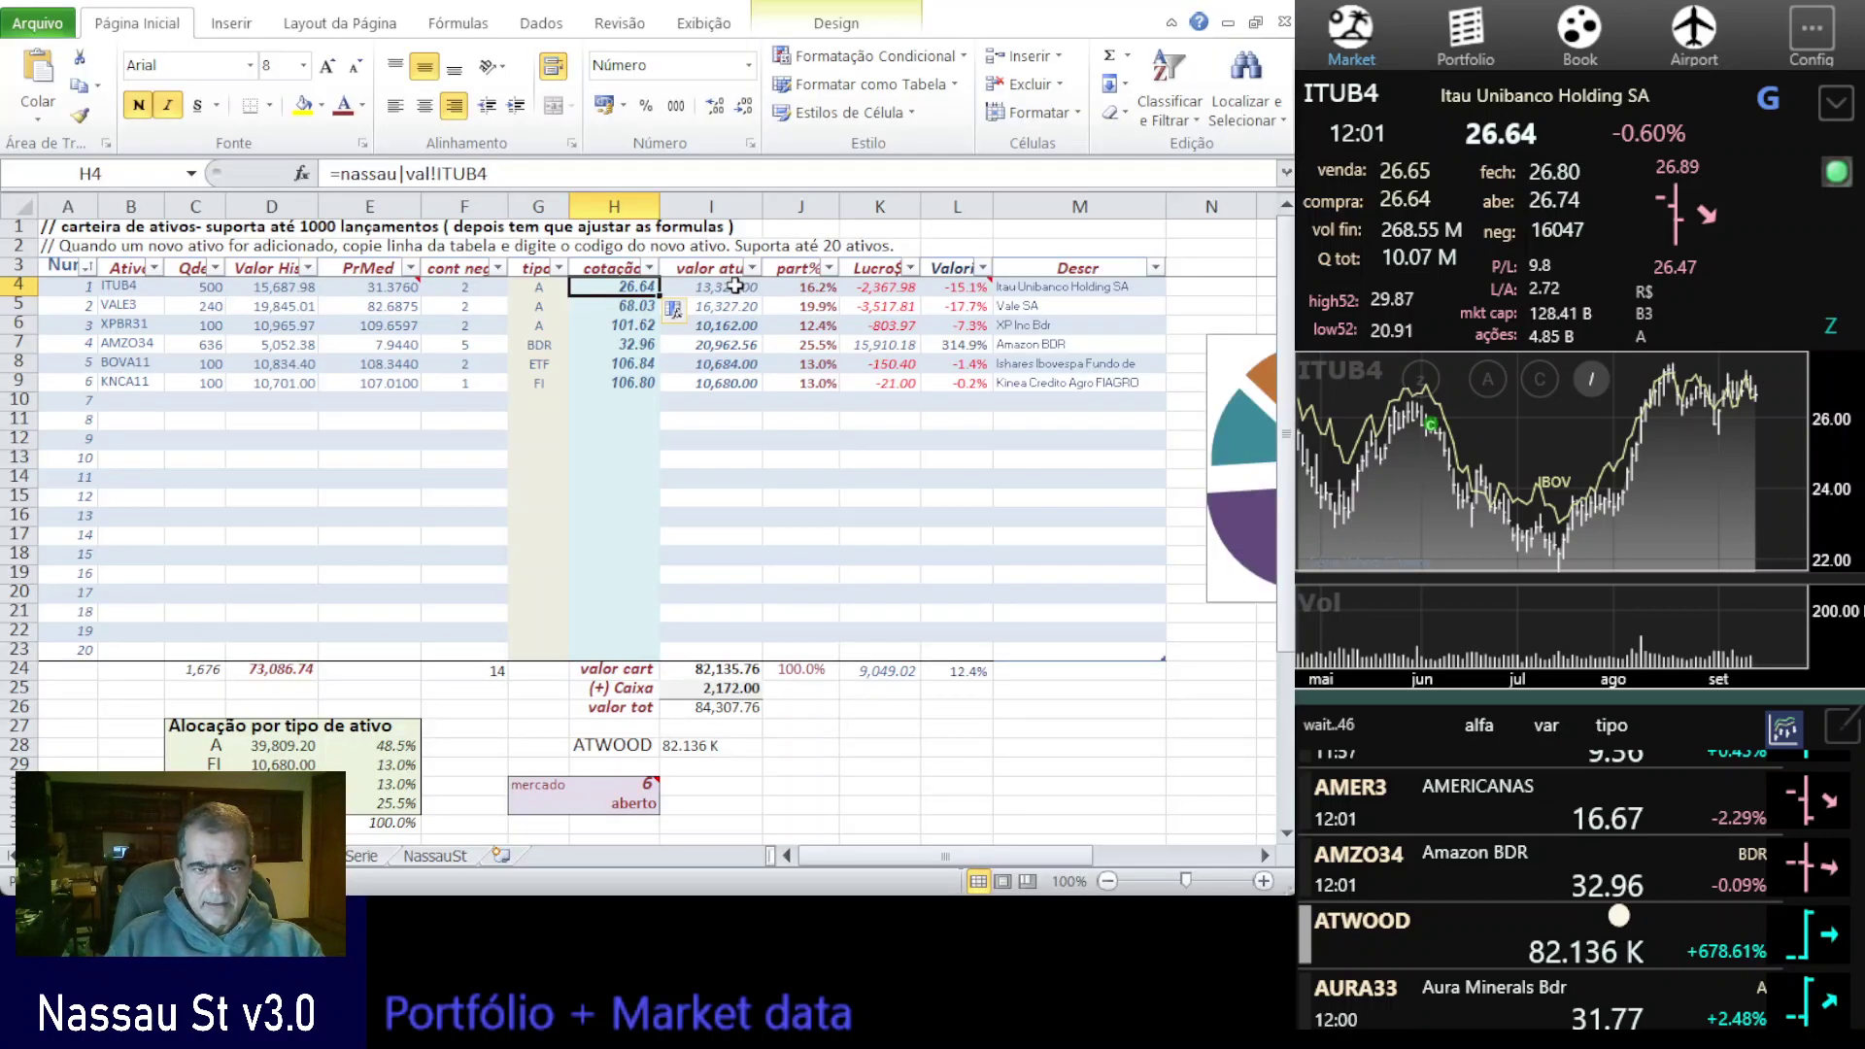
- Examine ITUB4's current value, portfolio share and profit cells in the portfolio sheet
{"action": "left_click", "coordinate": [734, 285]}
{"action": "left_click", "coordinate": [802, 286]}
{"action": "left_click", "coordinate": [884, 291]}
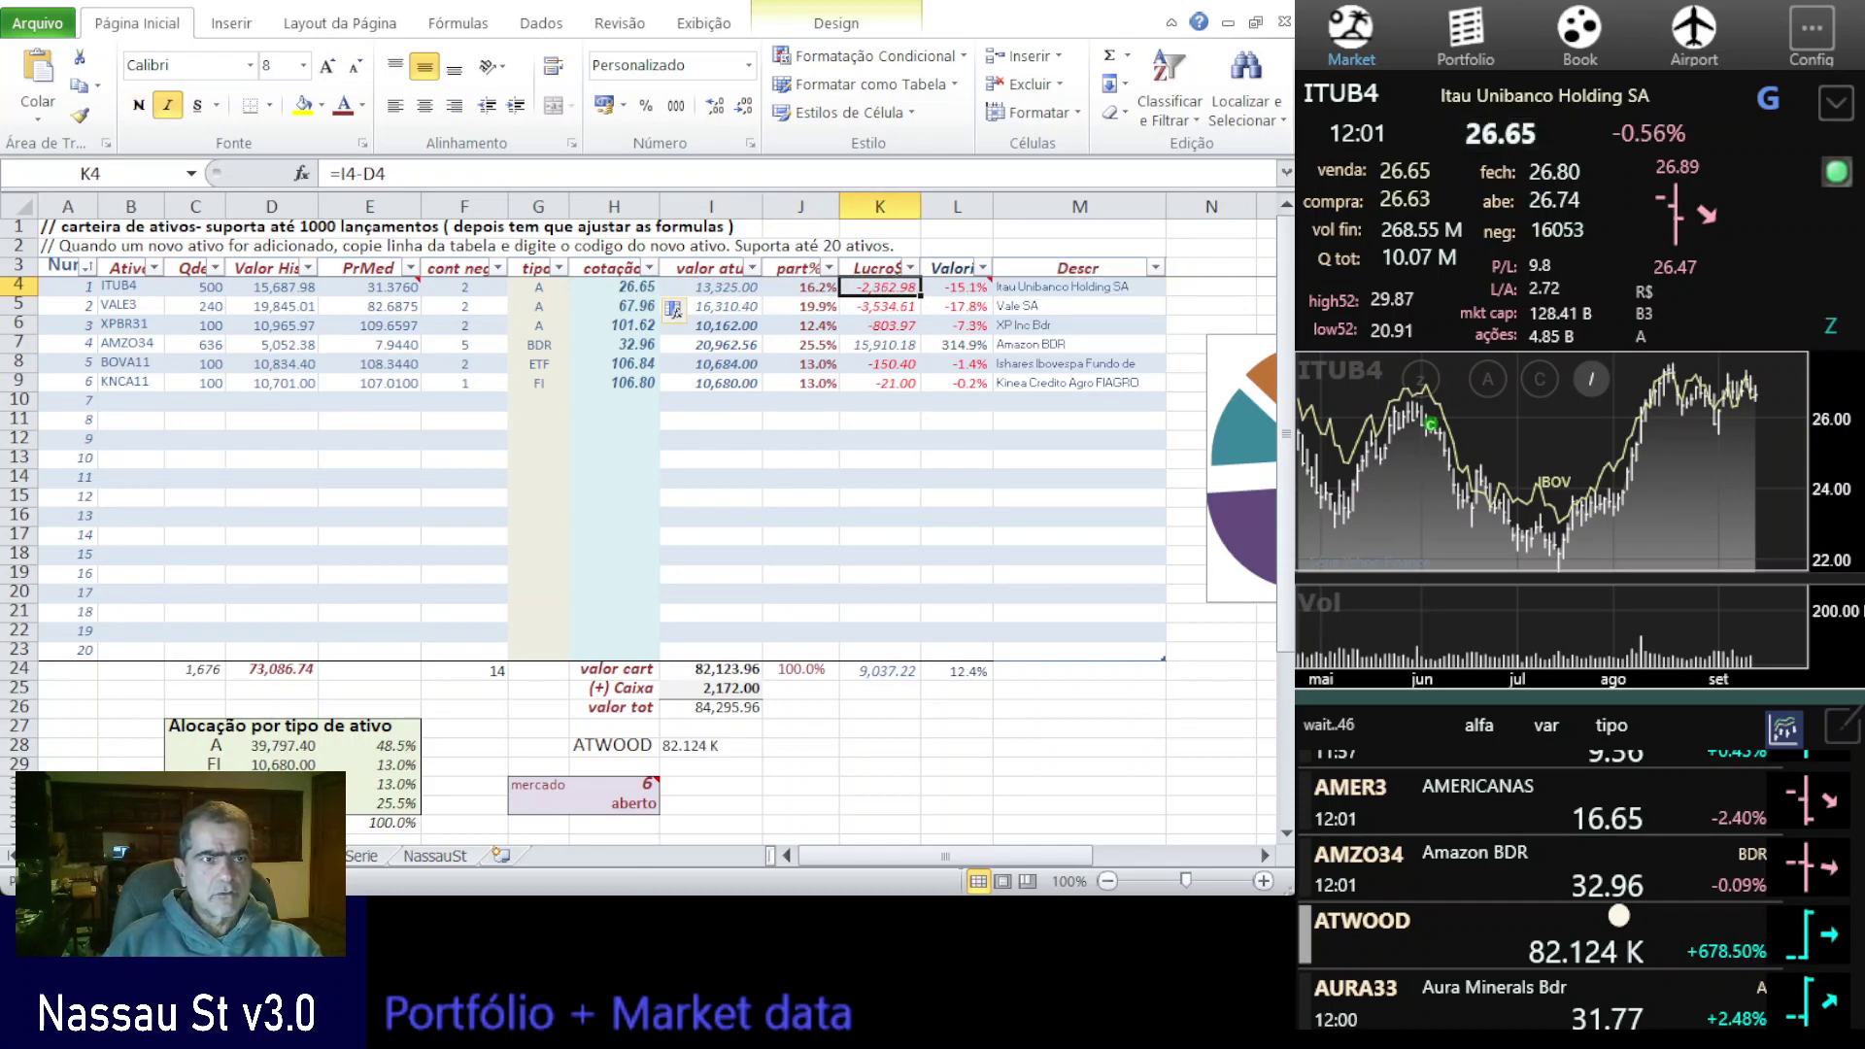
- Select the ATWOOD account in Nassau's portfolio view and show its holdings
{"action": "left_click", "coordinate": [1472, 54]}
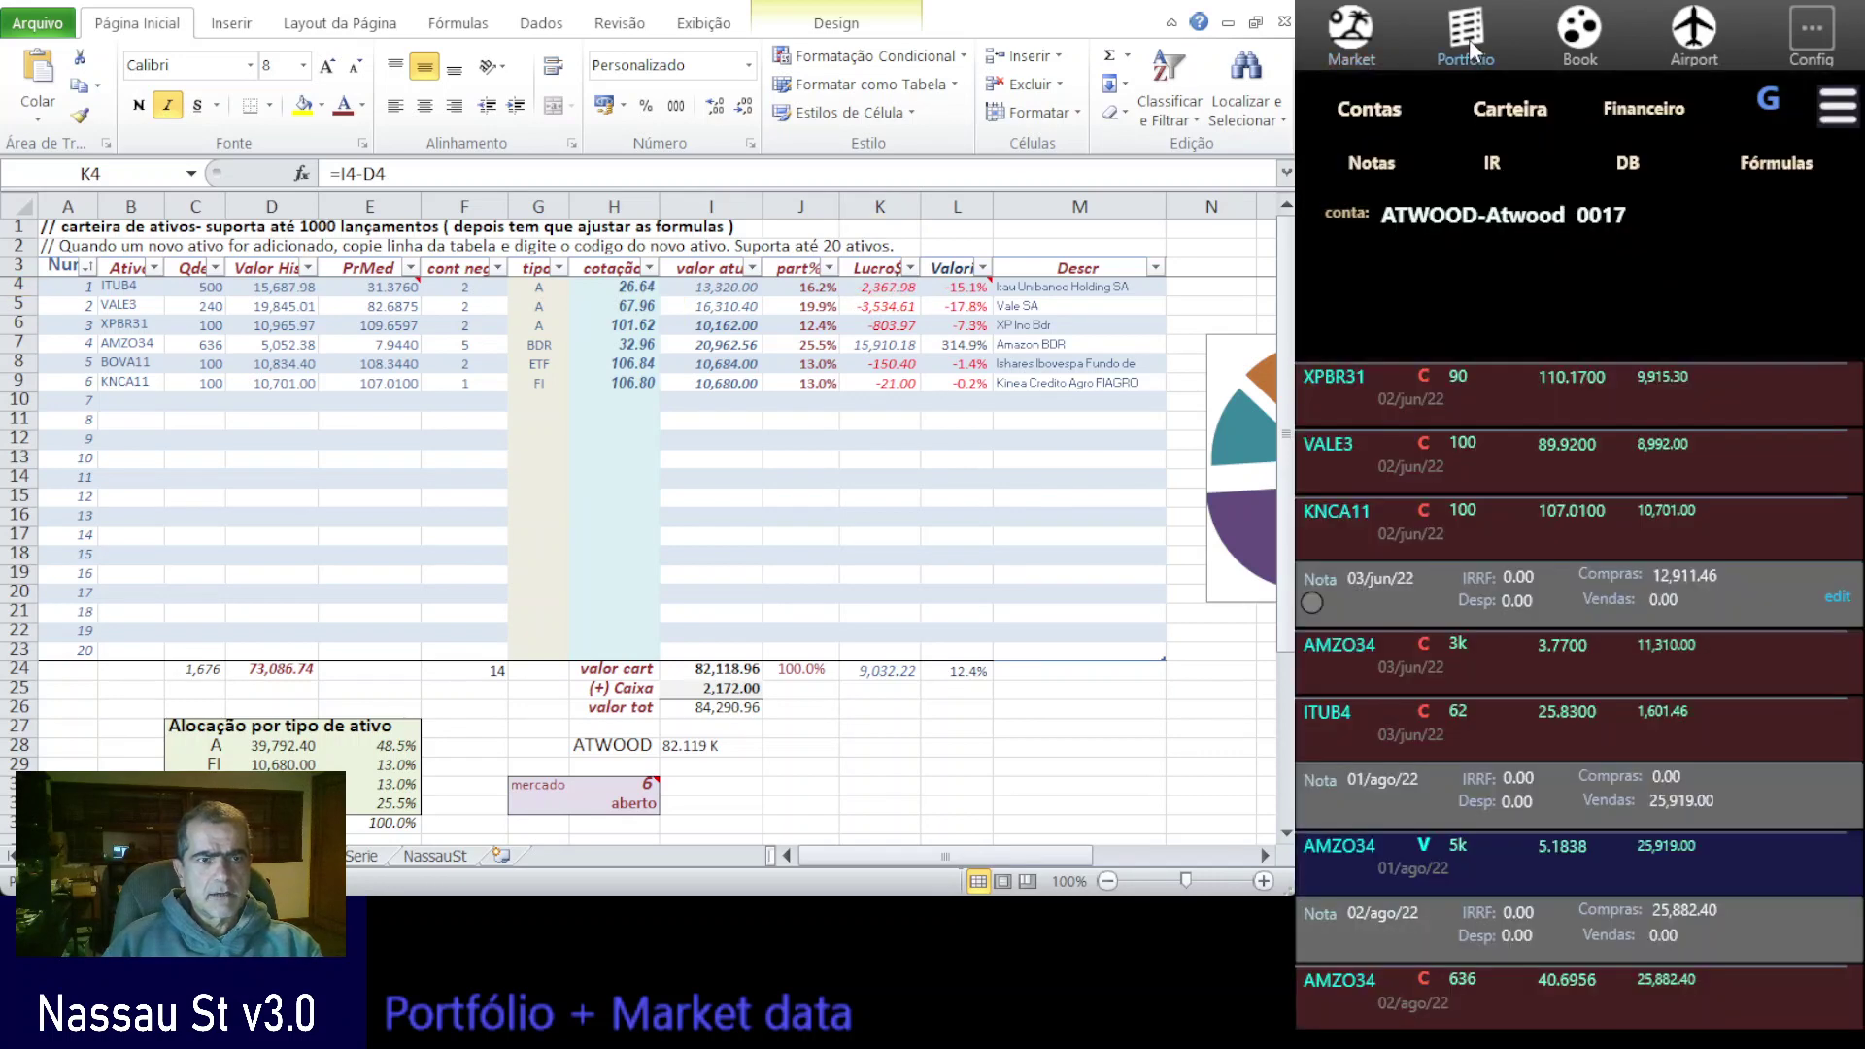
{"action": "left_click", "coordinate": [1379, 115]}
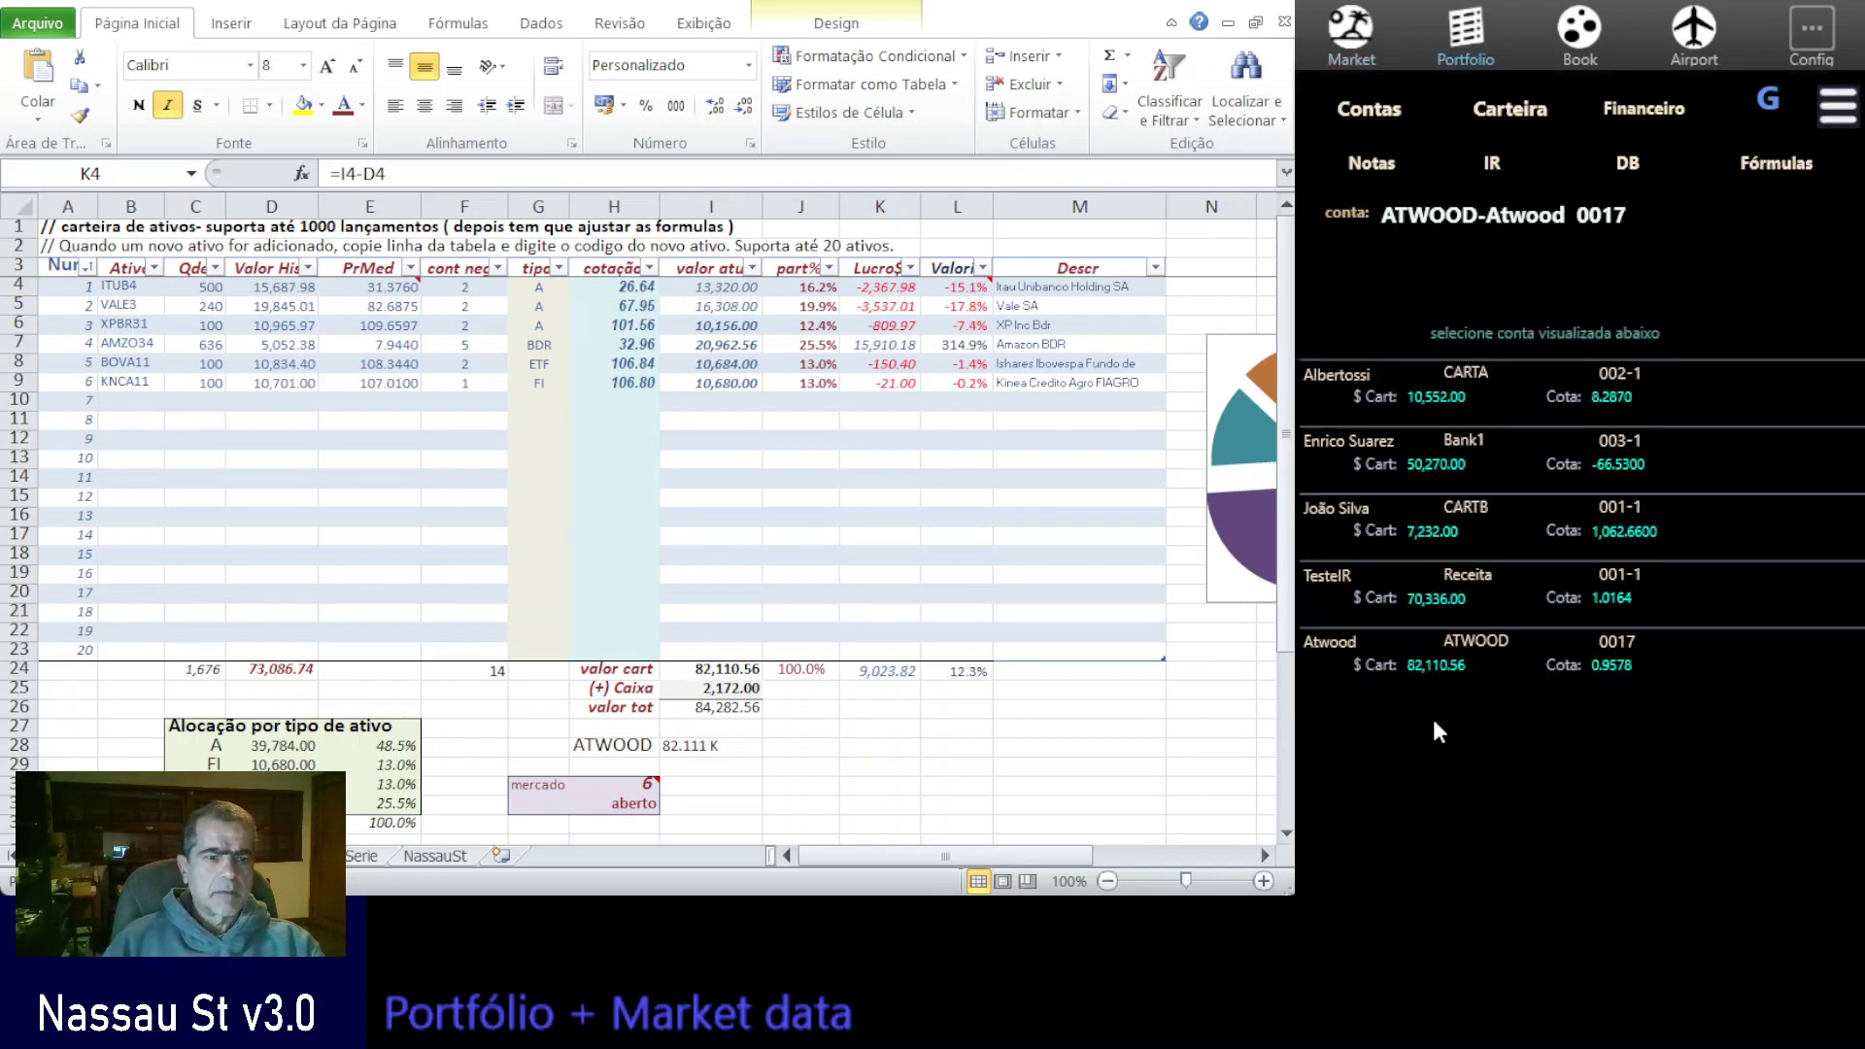
{"action": "left_click", "coordinate": [1440, 685]}
{"action": "left_click", "coordinate": [1509, 108]}
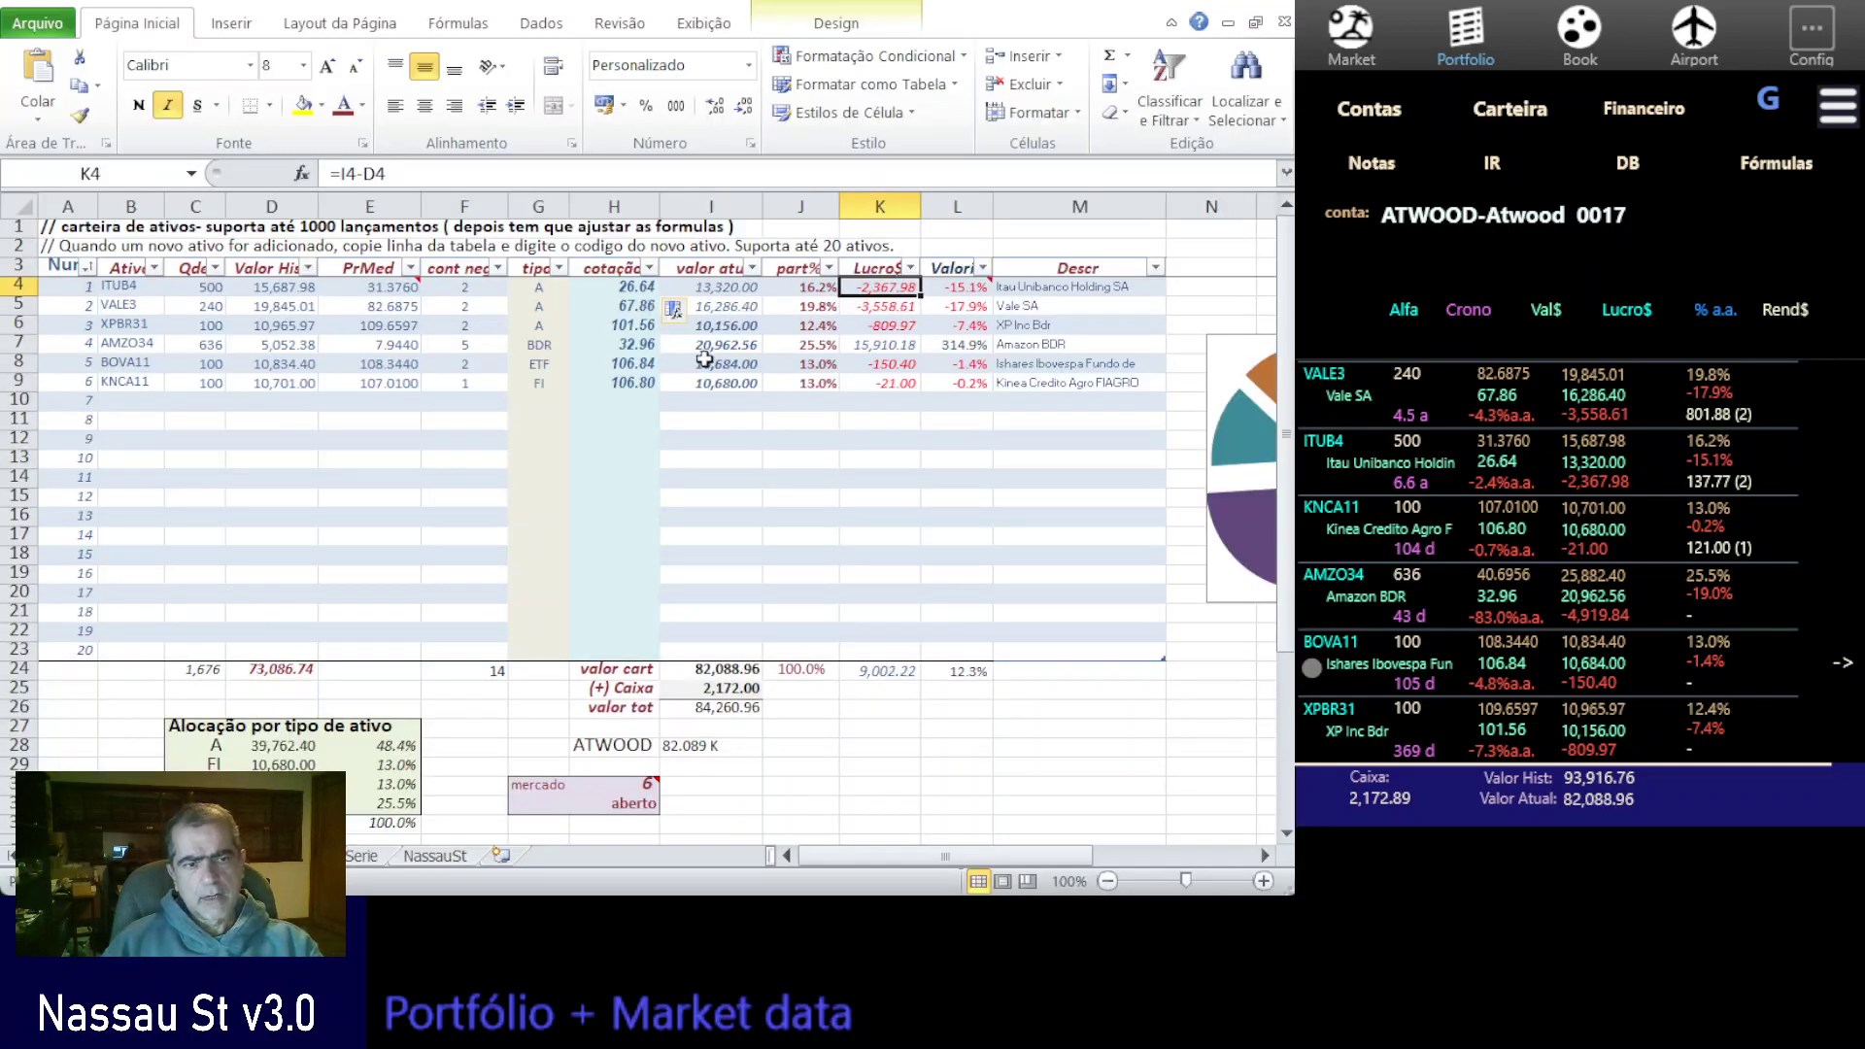
{"action": "mouse_move", "coordinate": [359, 289]}
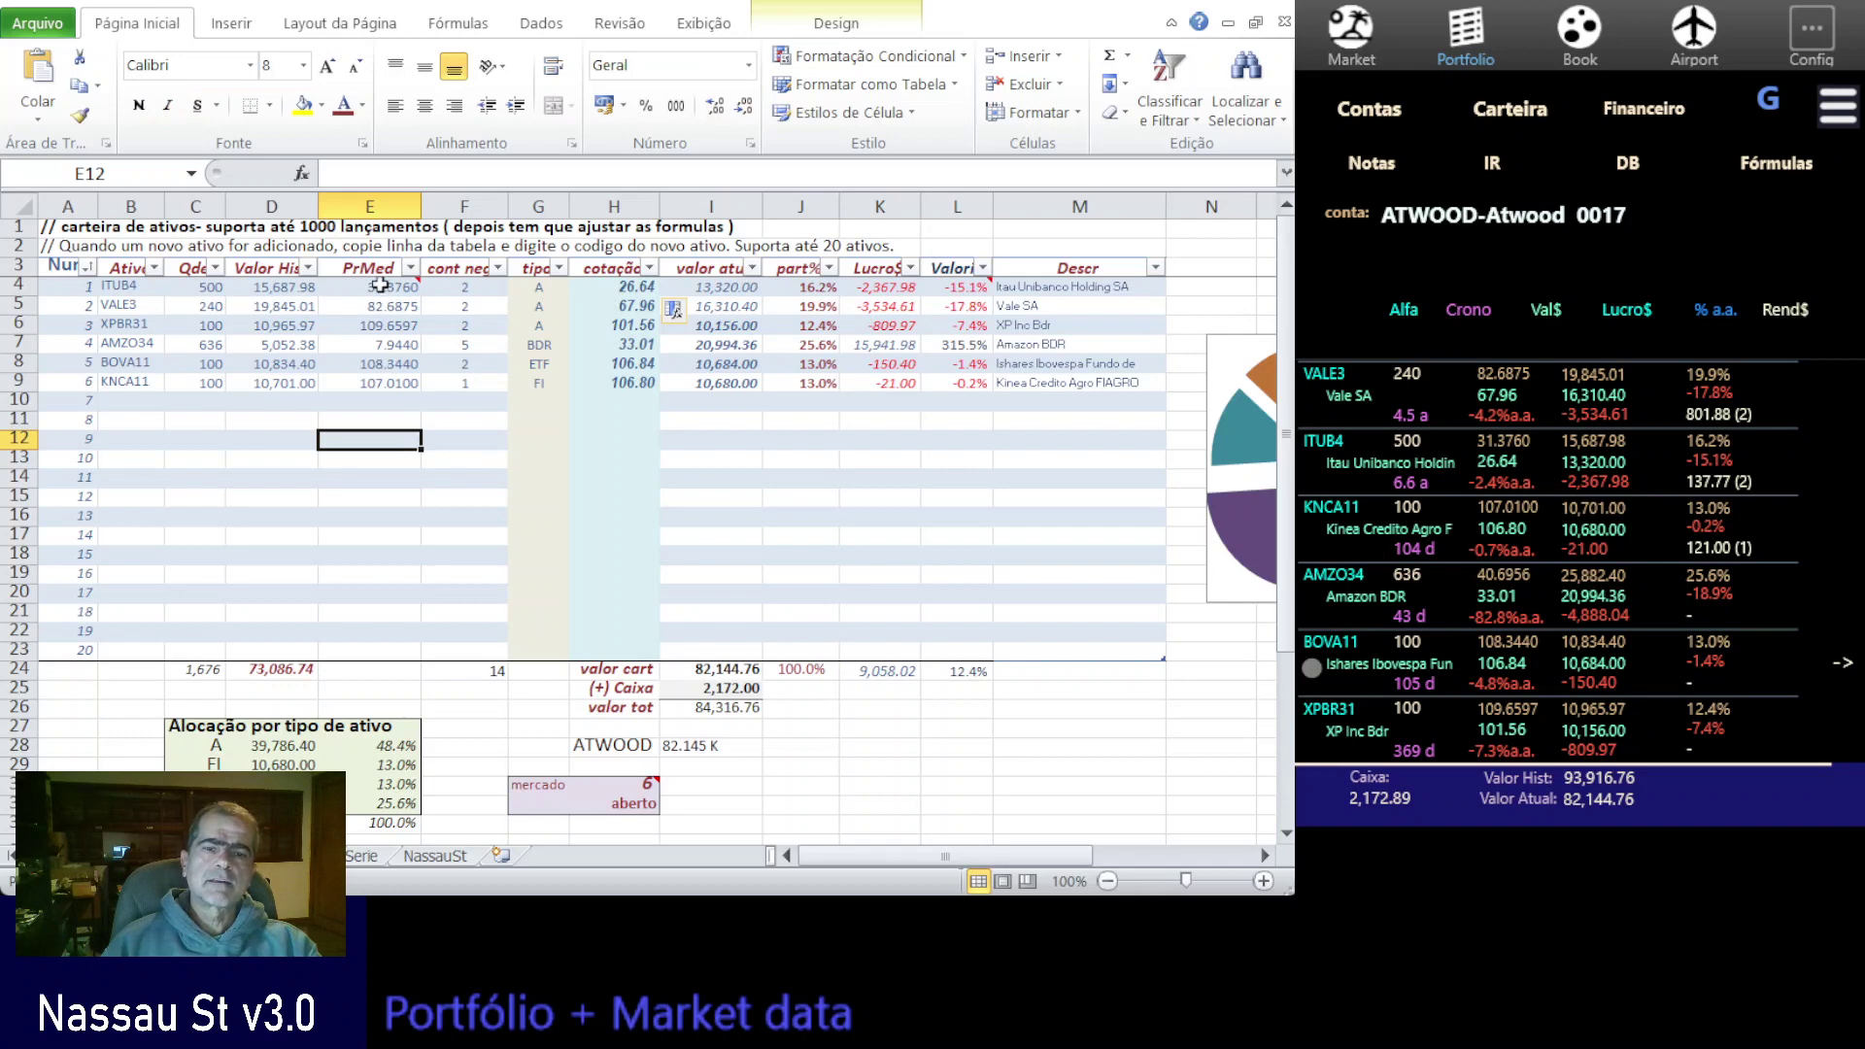
{"action": "left_click", "coordinate": [388, 417]}
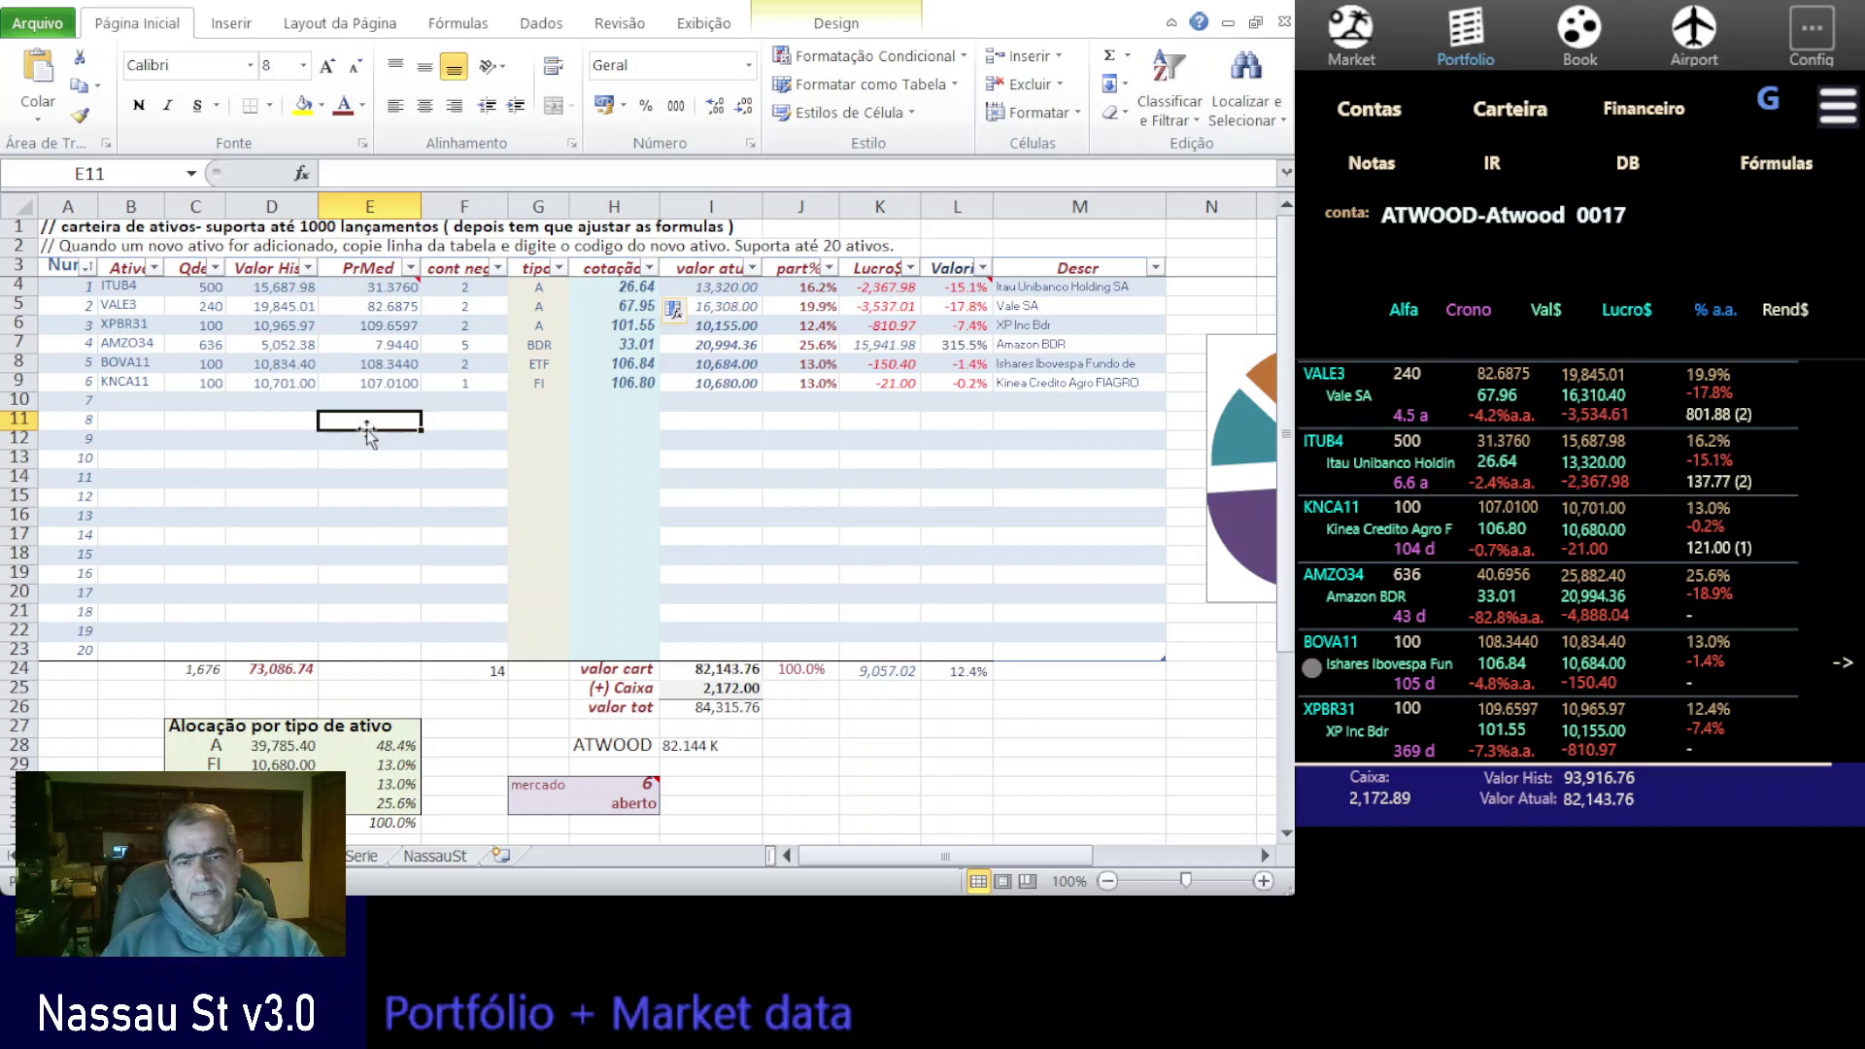
{"action": "key", "text": "Return"}
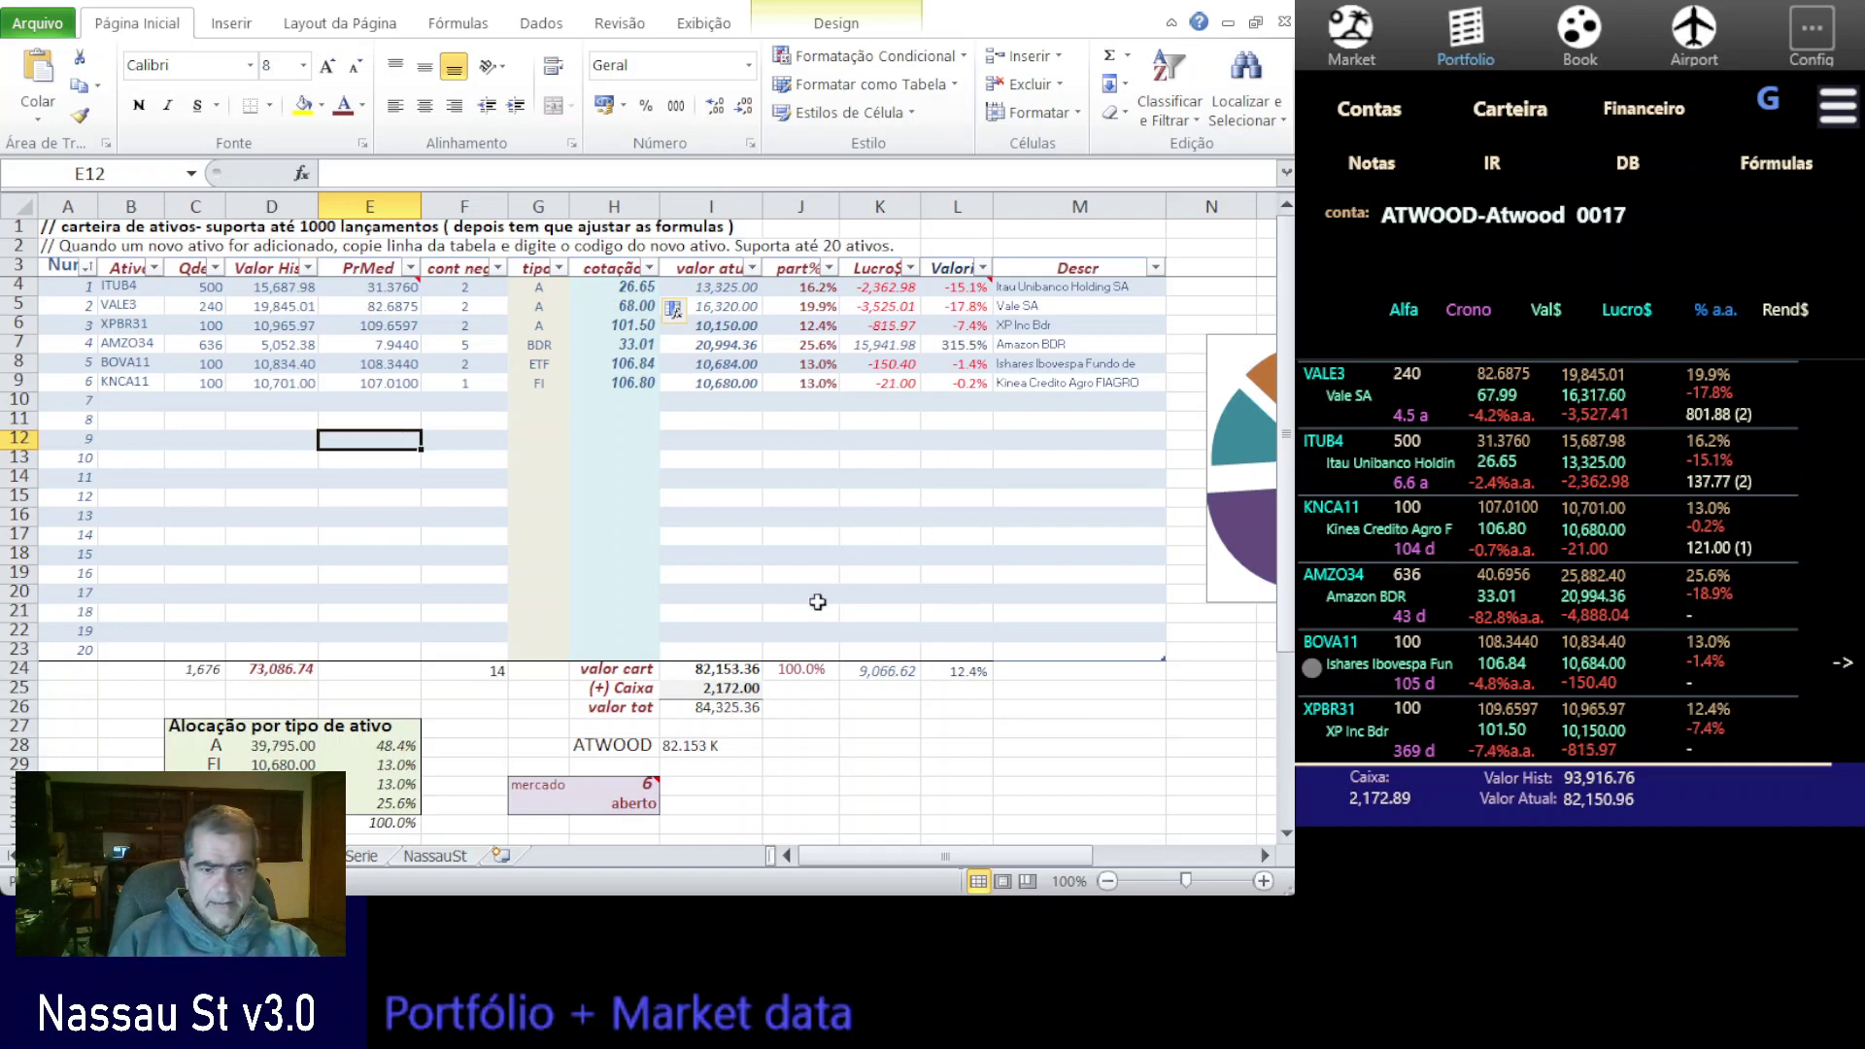
- Examine the allocation by asset type table, inspecting the BDR value and FI percentage formulas
{"action": "scroll", "coordinate": [834, 534], "scroll_direction": "down", "scroll_amount": 1}
{"action": "left_click", "coordinate": [292, 706]}
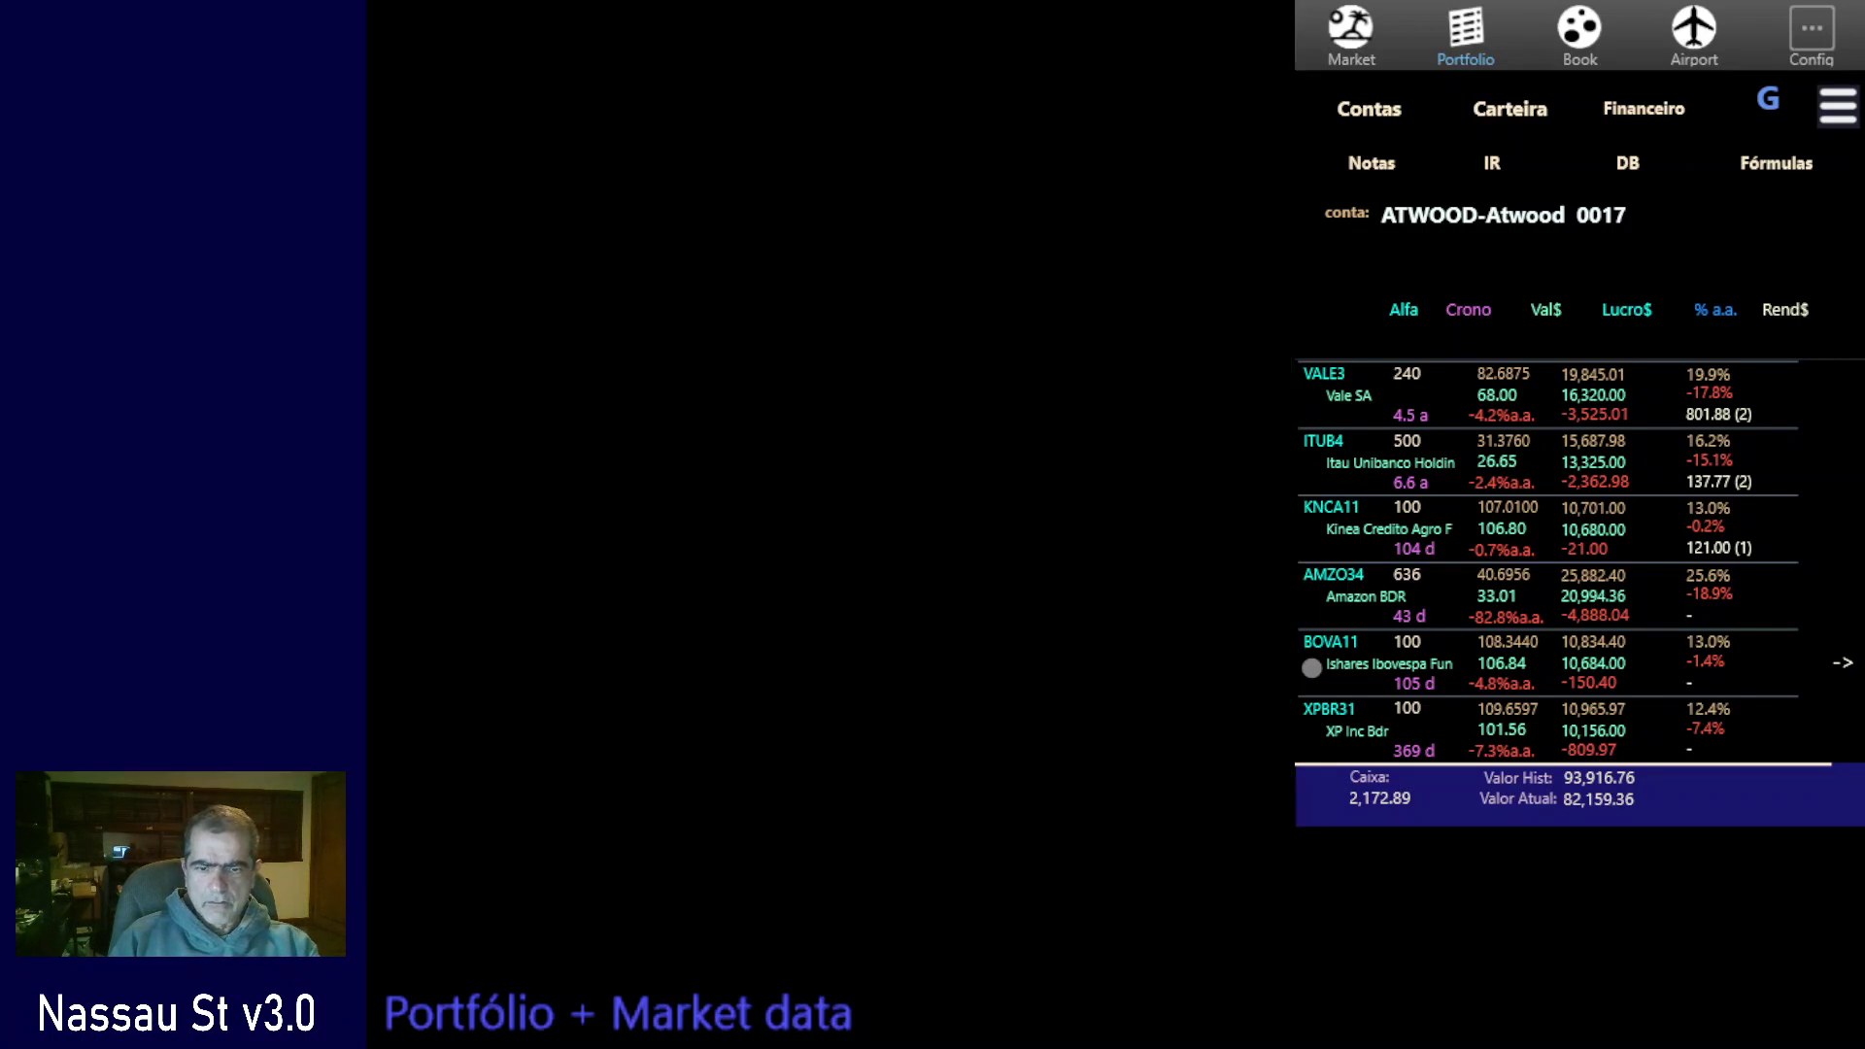
{"action": "left_click", "coordinate": [307, 742]}
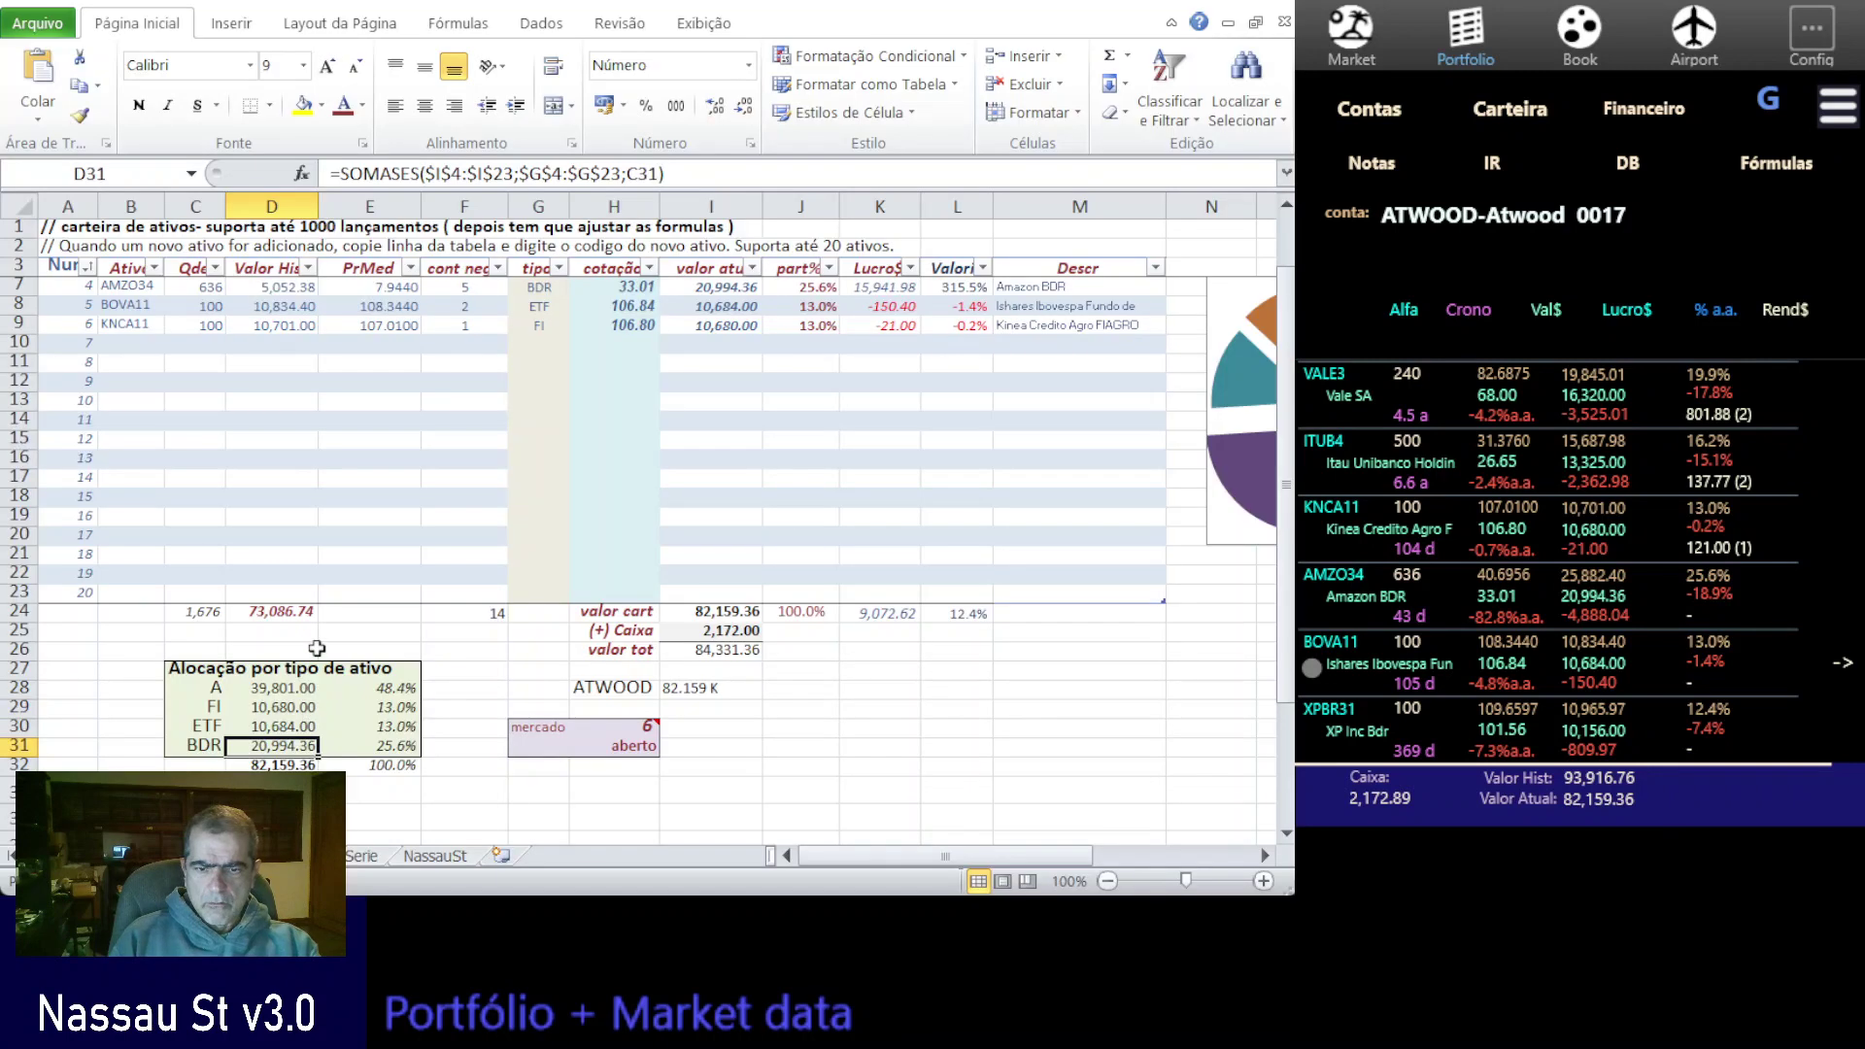
{"action": "left_click", "coordinate": [313, 665]}
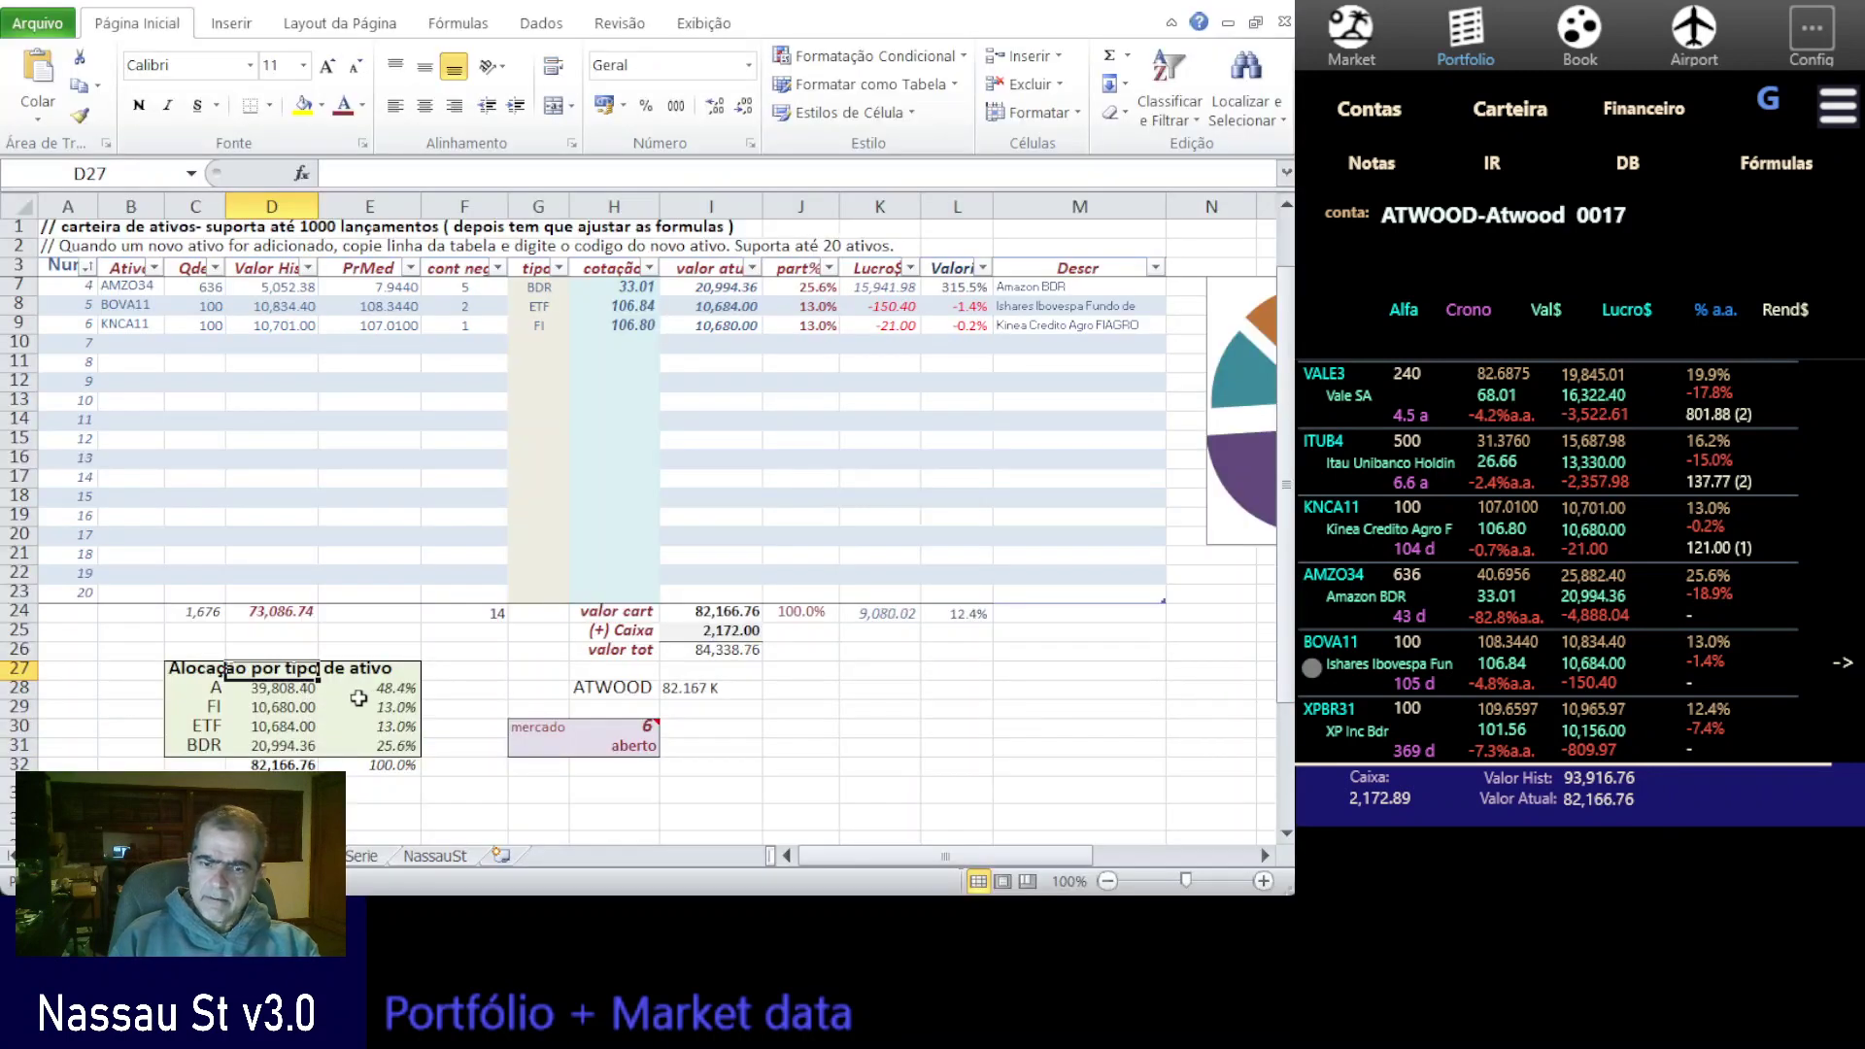
{"action": "left_click", "coordinate": [378, 704]}
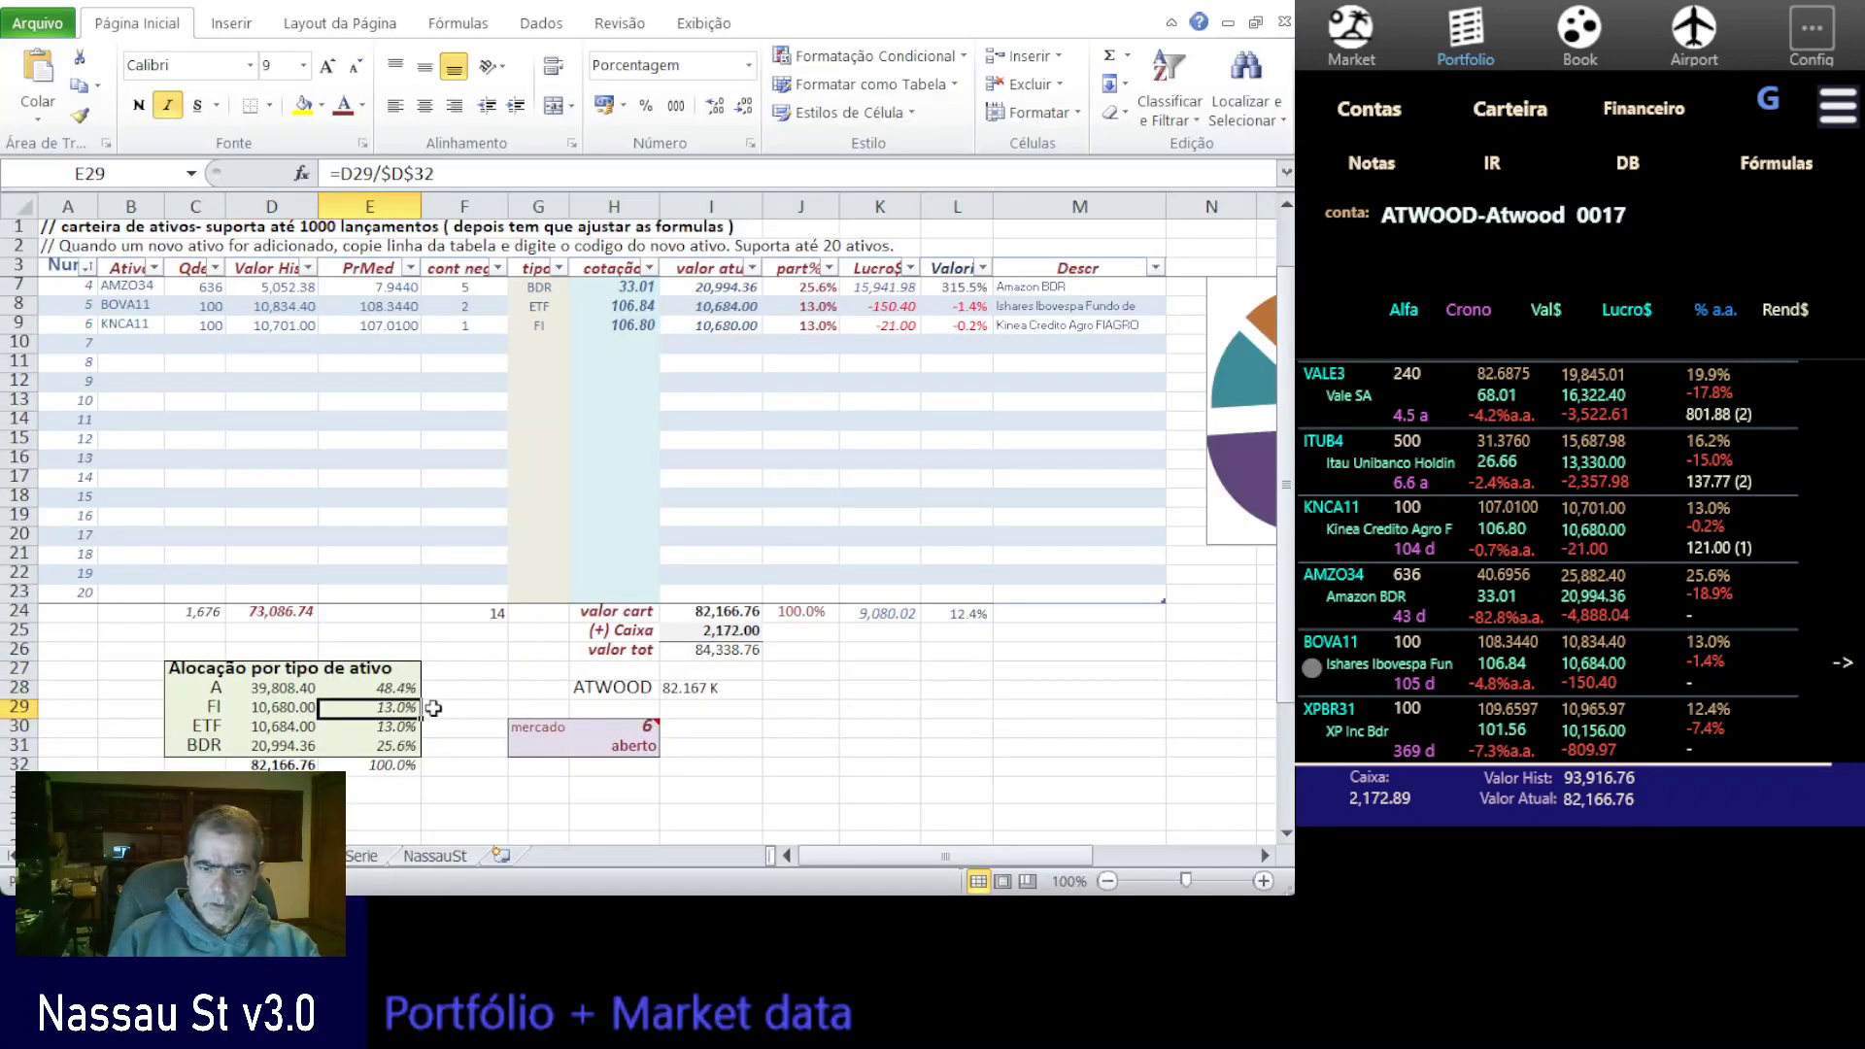
- Point out the A, FI, ETF and BDR labels in the allocation by asset type table
{"action": "left_click", "coordinate": [211, 689]}
{"action": "left_click", "coordinate": [207, 706]}
{"action": "left_click", "coordinate": [205, 726]}
{"action": "left_click", "coordinate": [204, 747]}
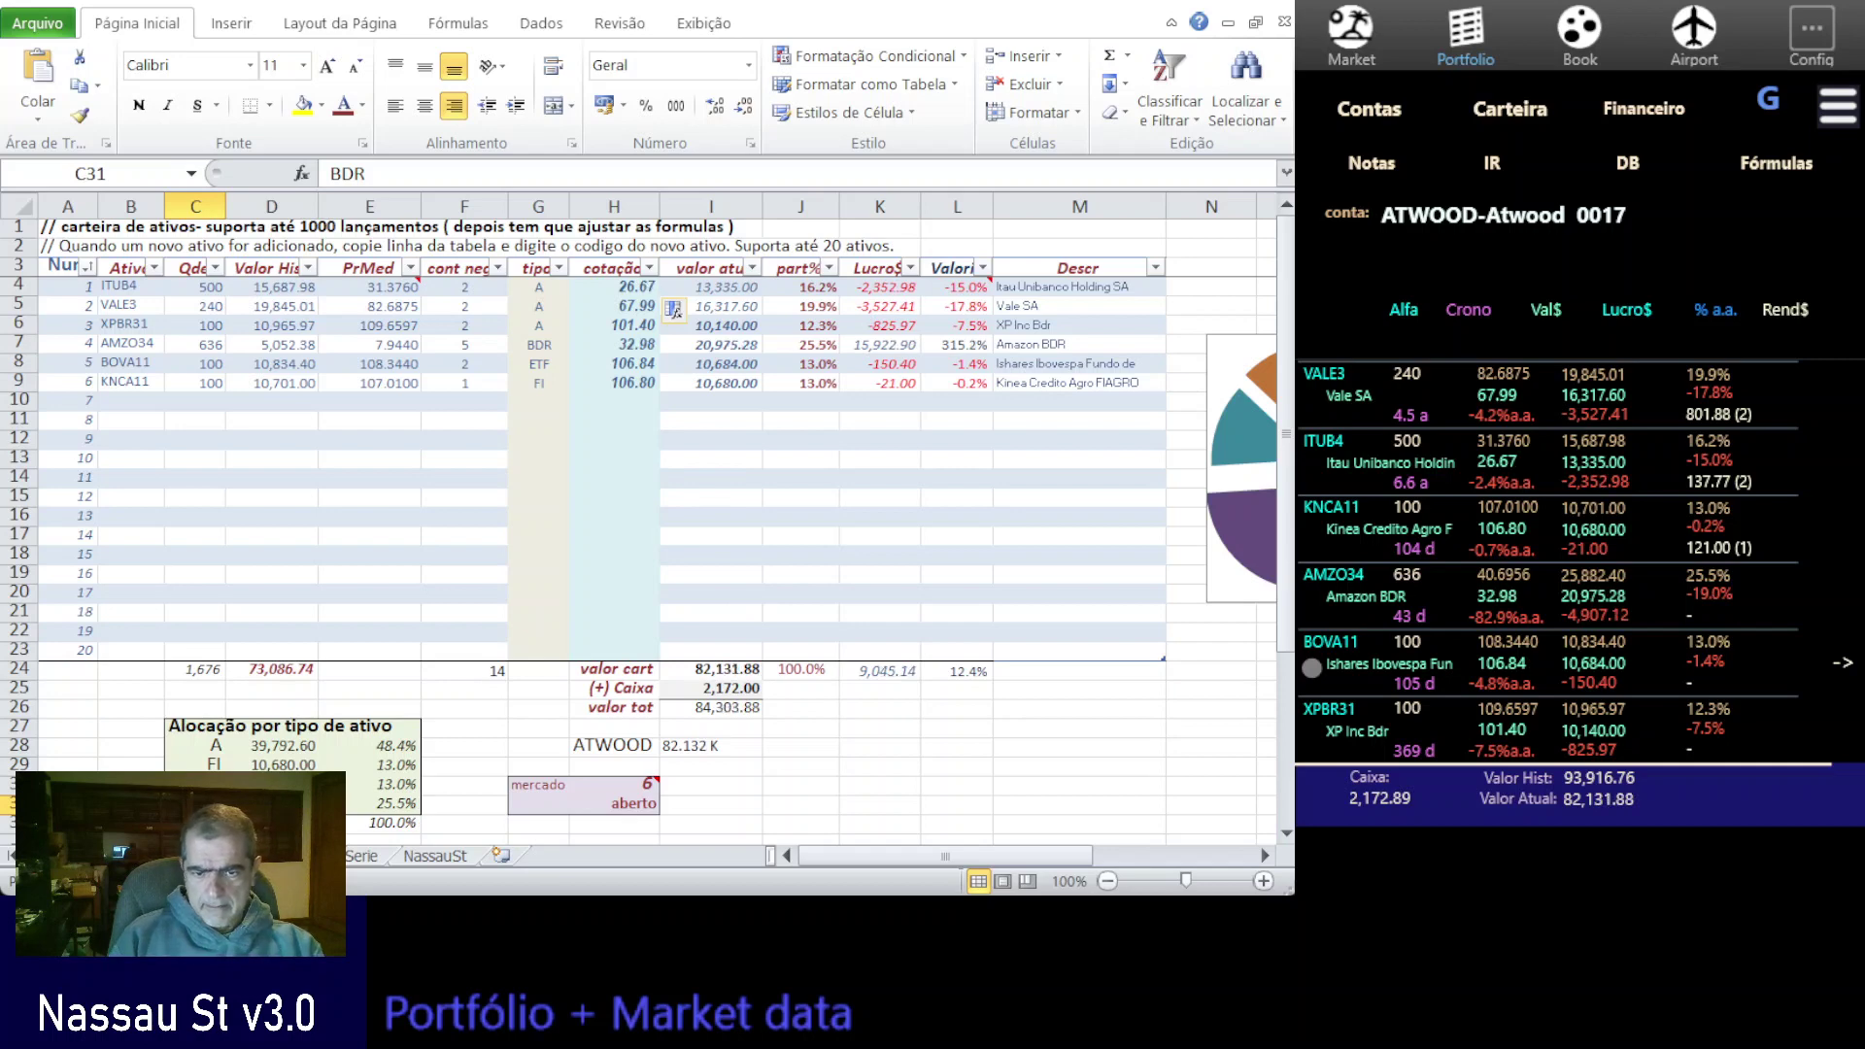
- View the received dividends sheet and the historical series sheet, reading the note on the first benchmark value
{"action": "key", "text": "ctrl+Page_Down"}
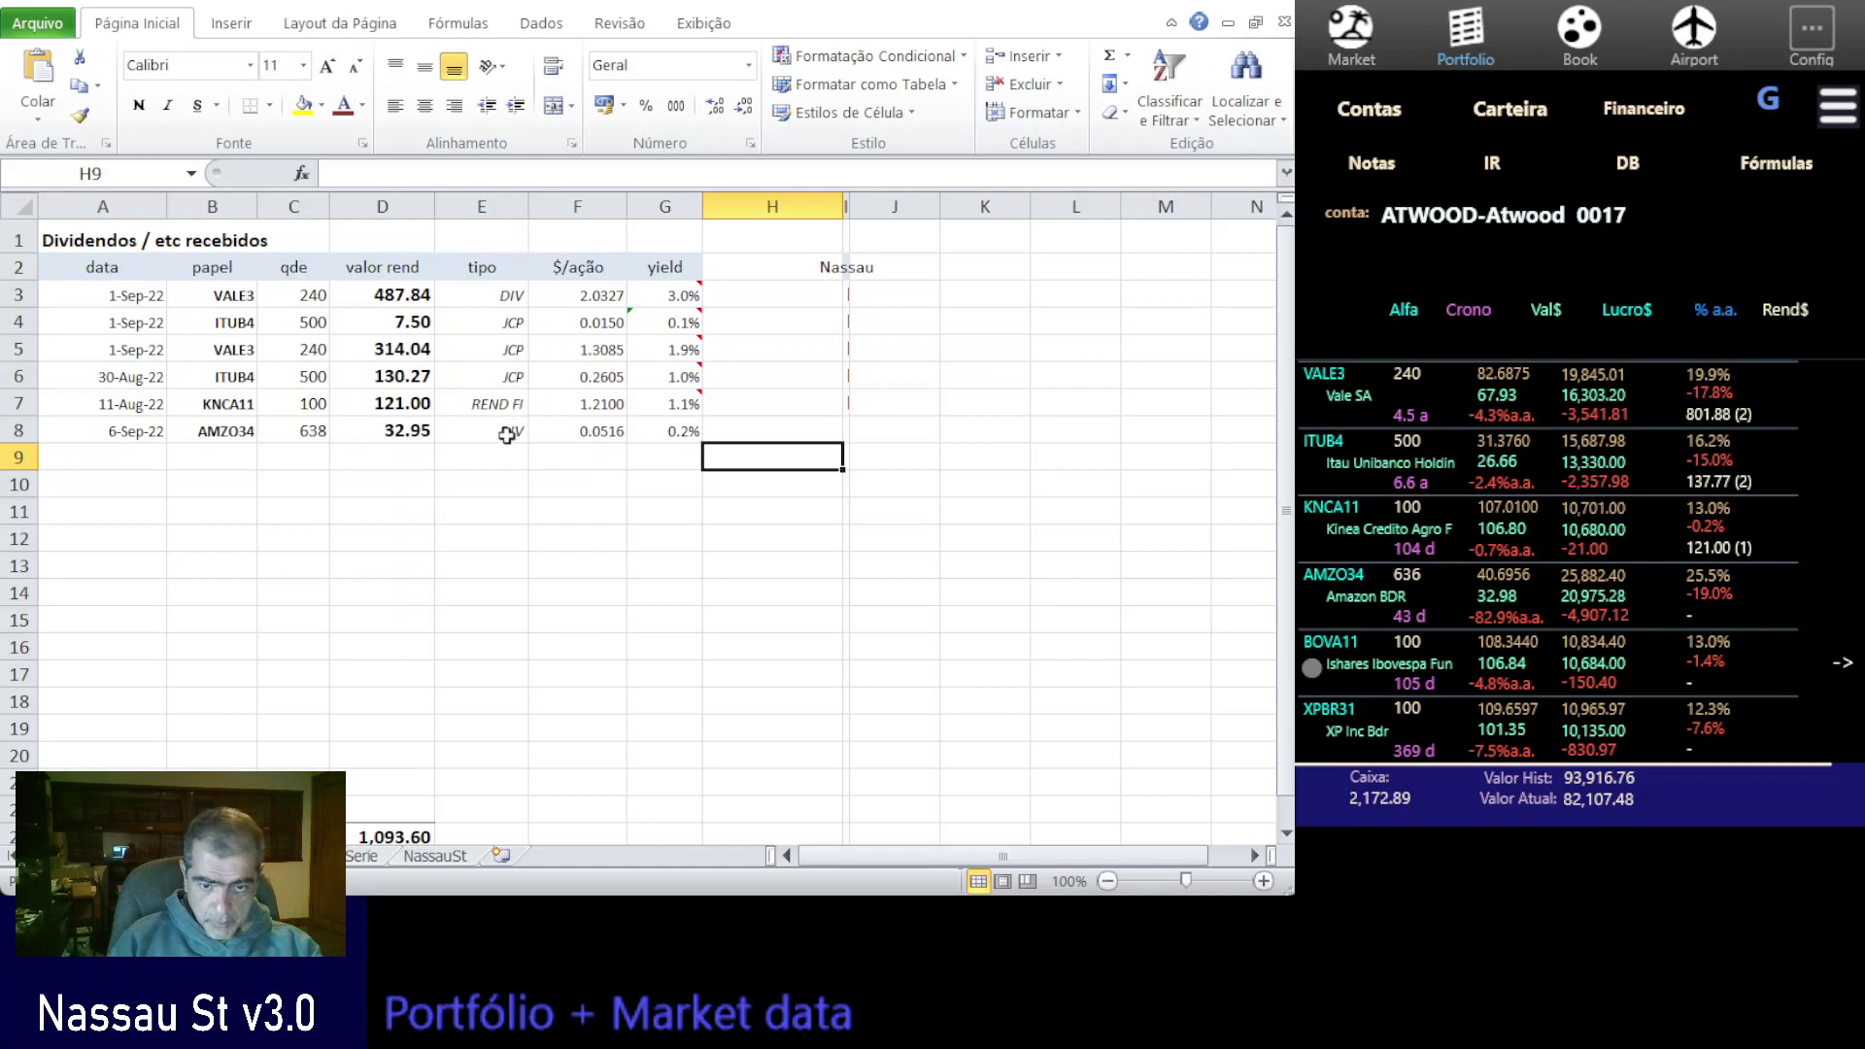
{"action": "left_click", "coordinate": [362, 857]}
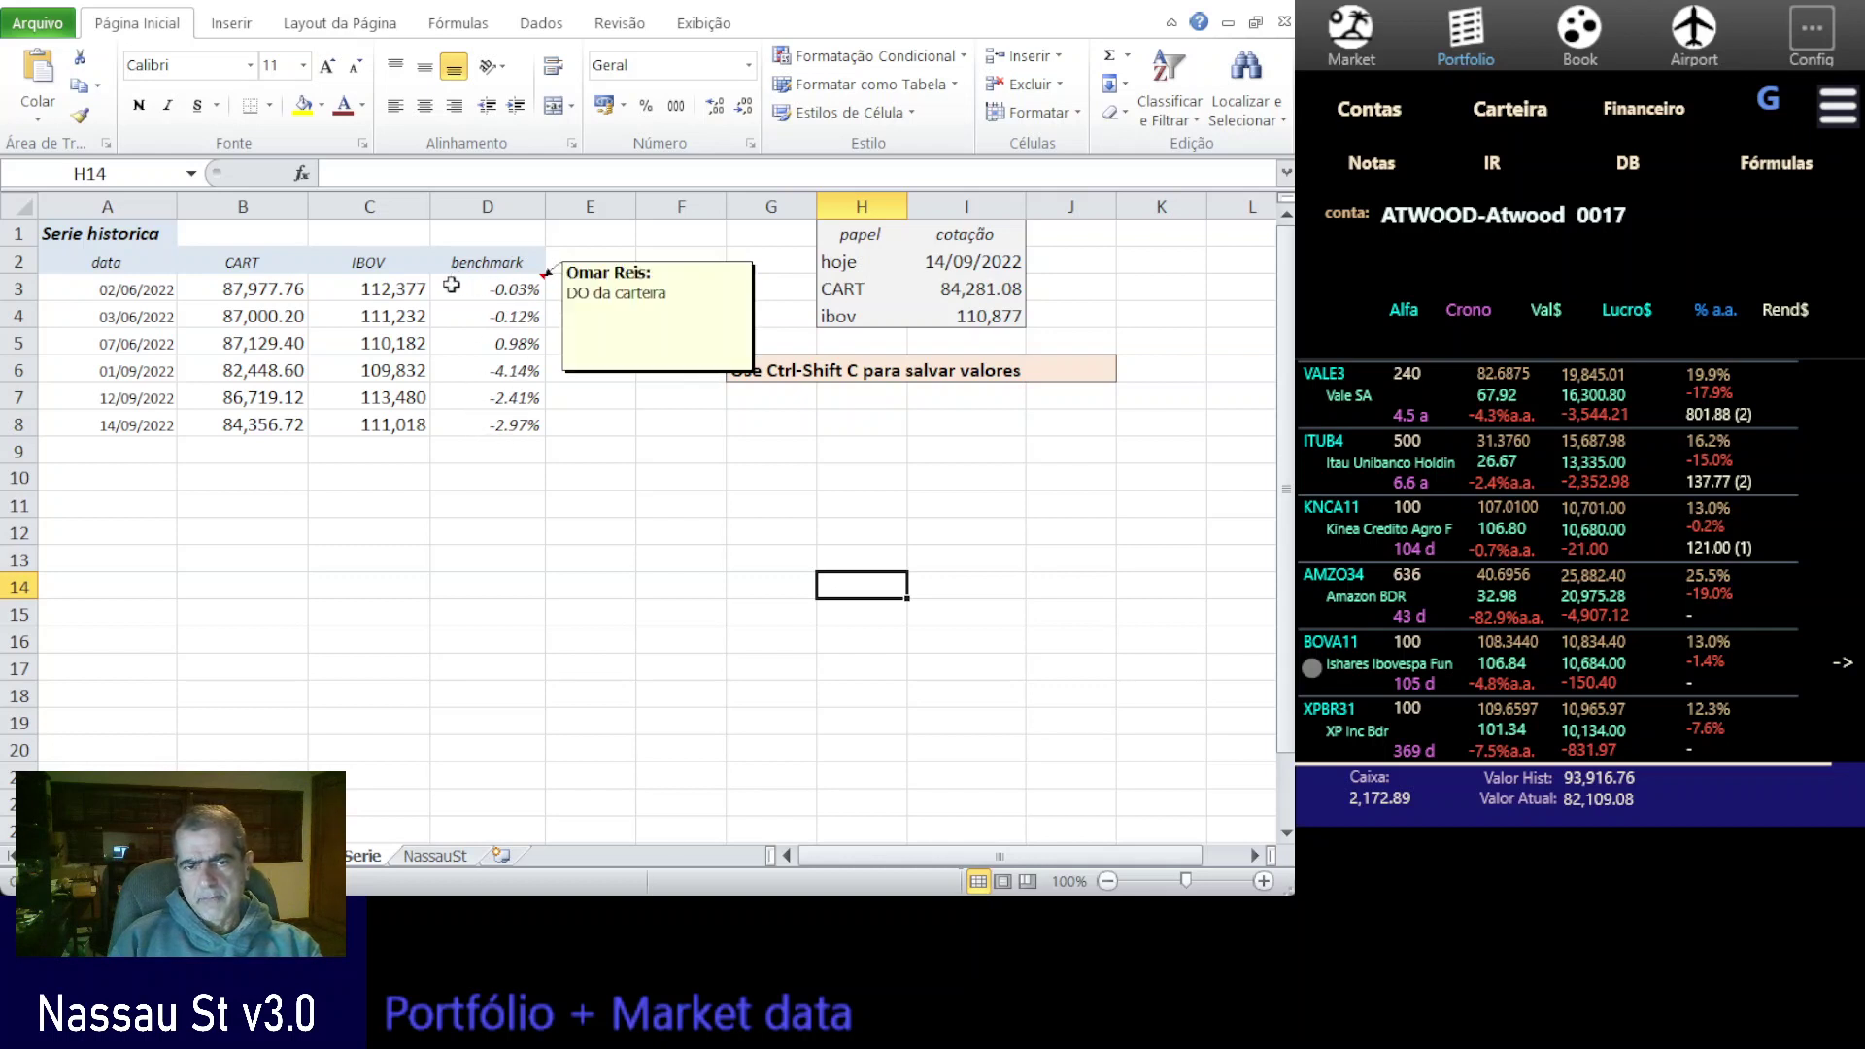
{"action": "mouse_move", "coordinate": [483, 286]}
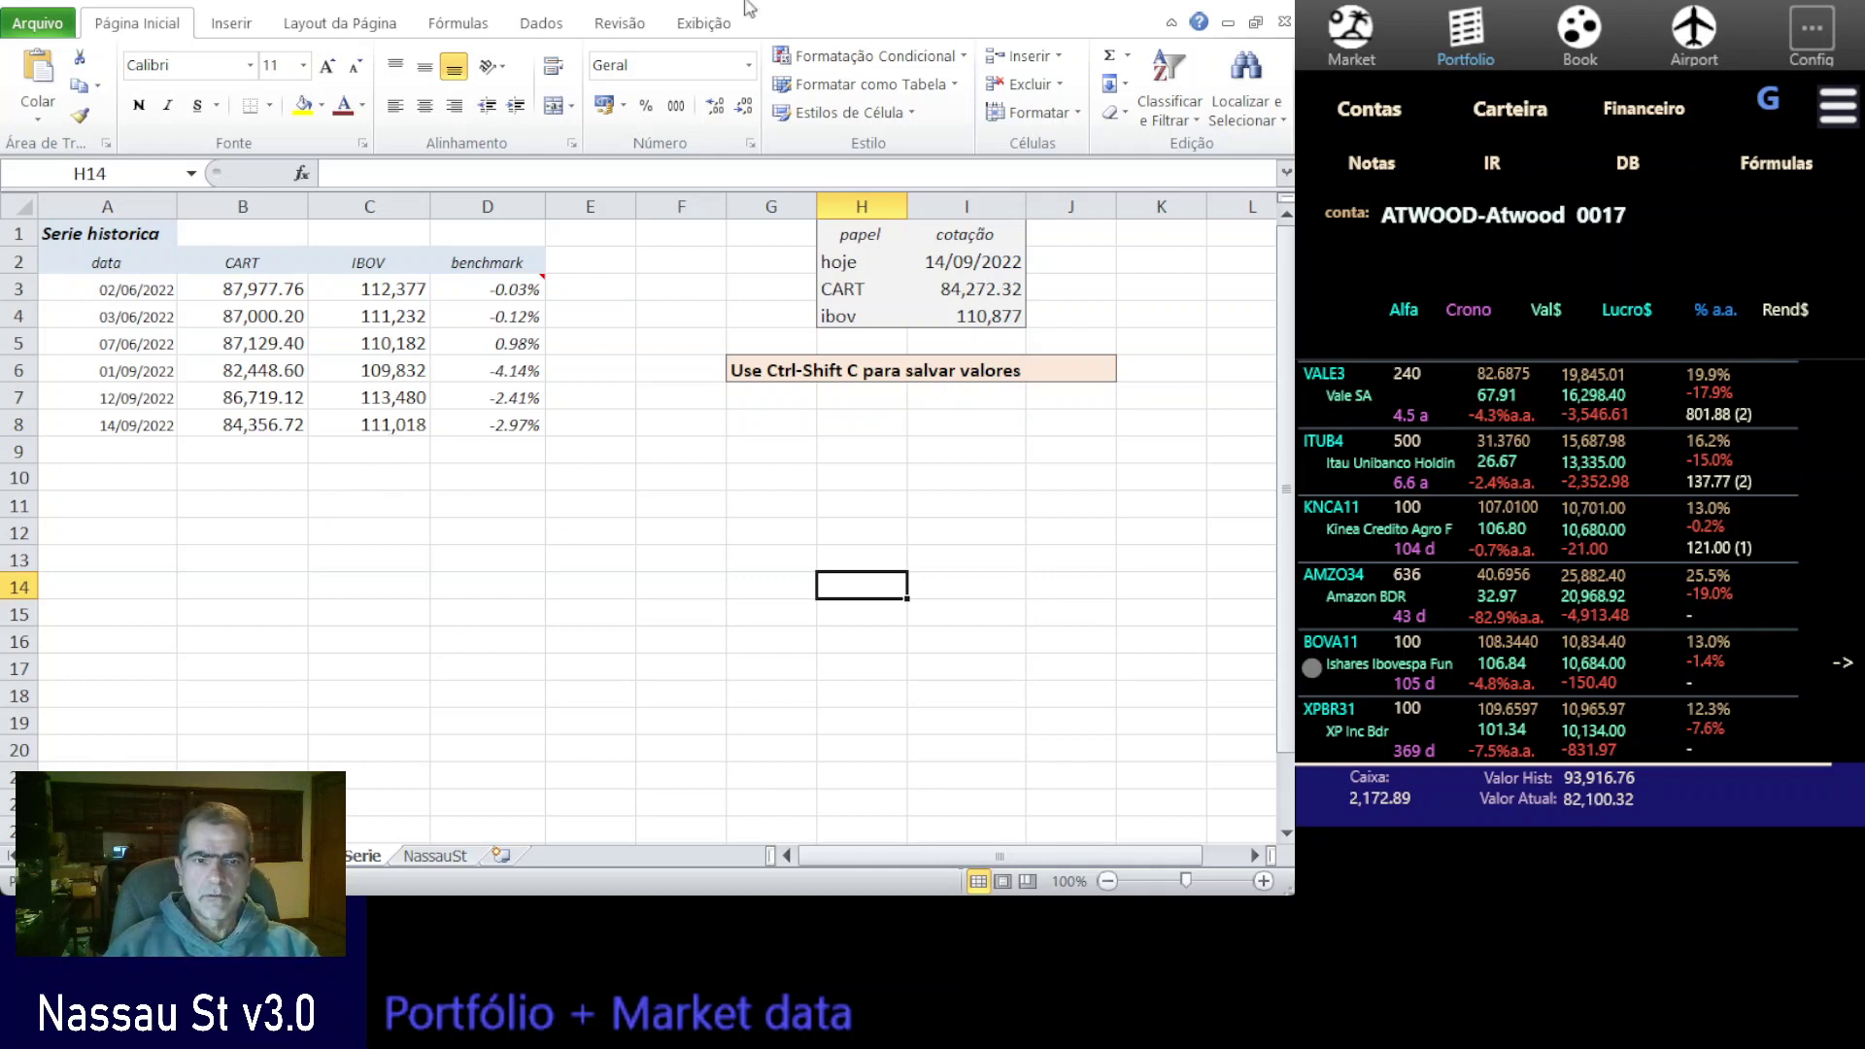
- Enter the live quote formula =nassau|val!taee11 in cell C13 of the Serie sheet and format it as currency
{"action": "left_click", "coordinate": [347, 556]}
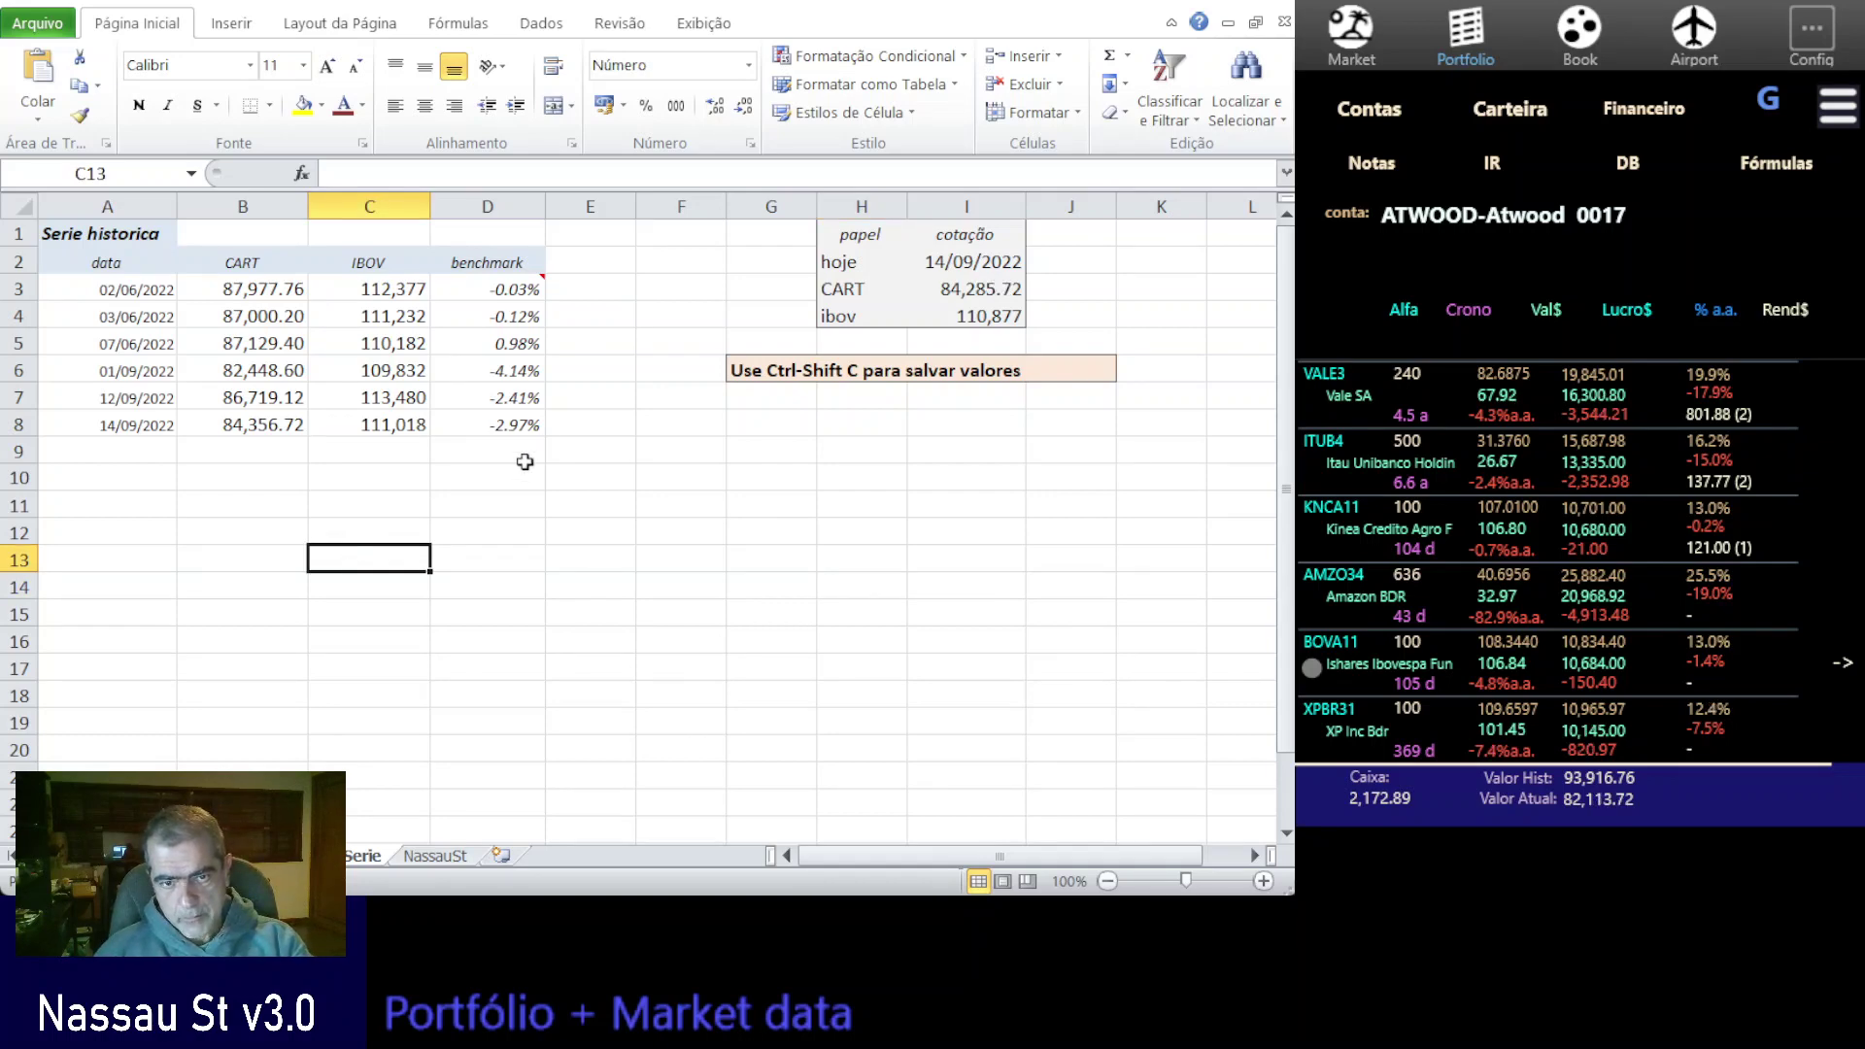
{"action": "type", "text": "="}
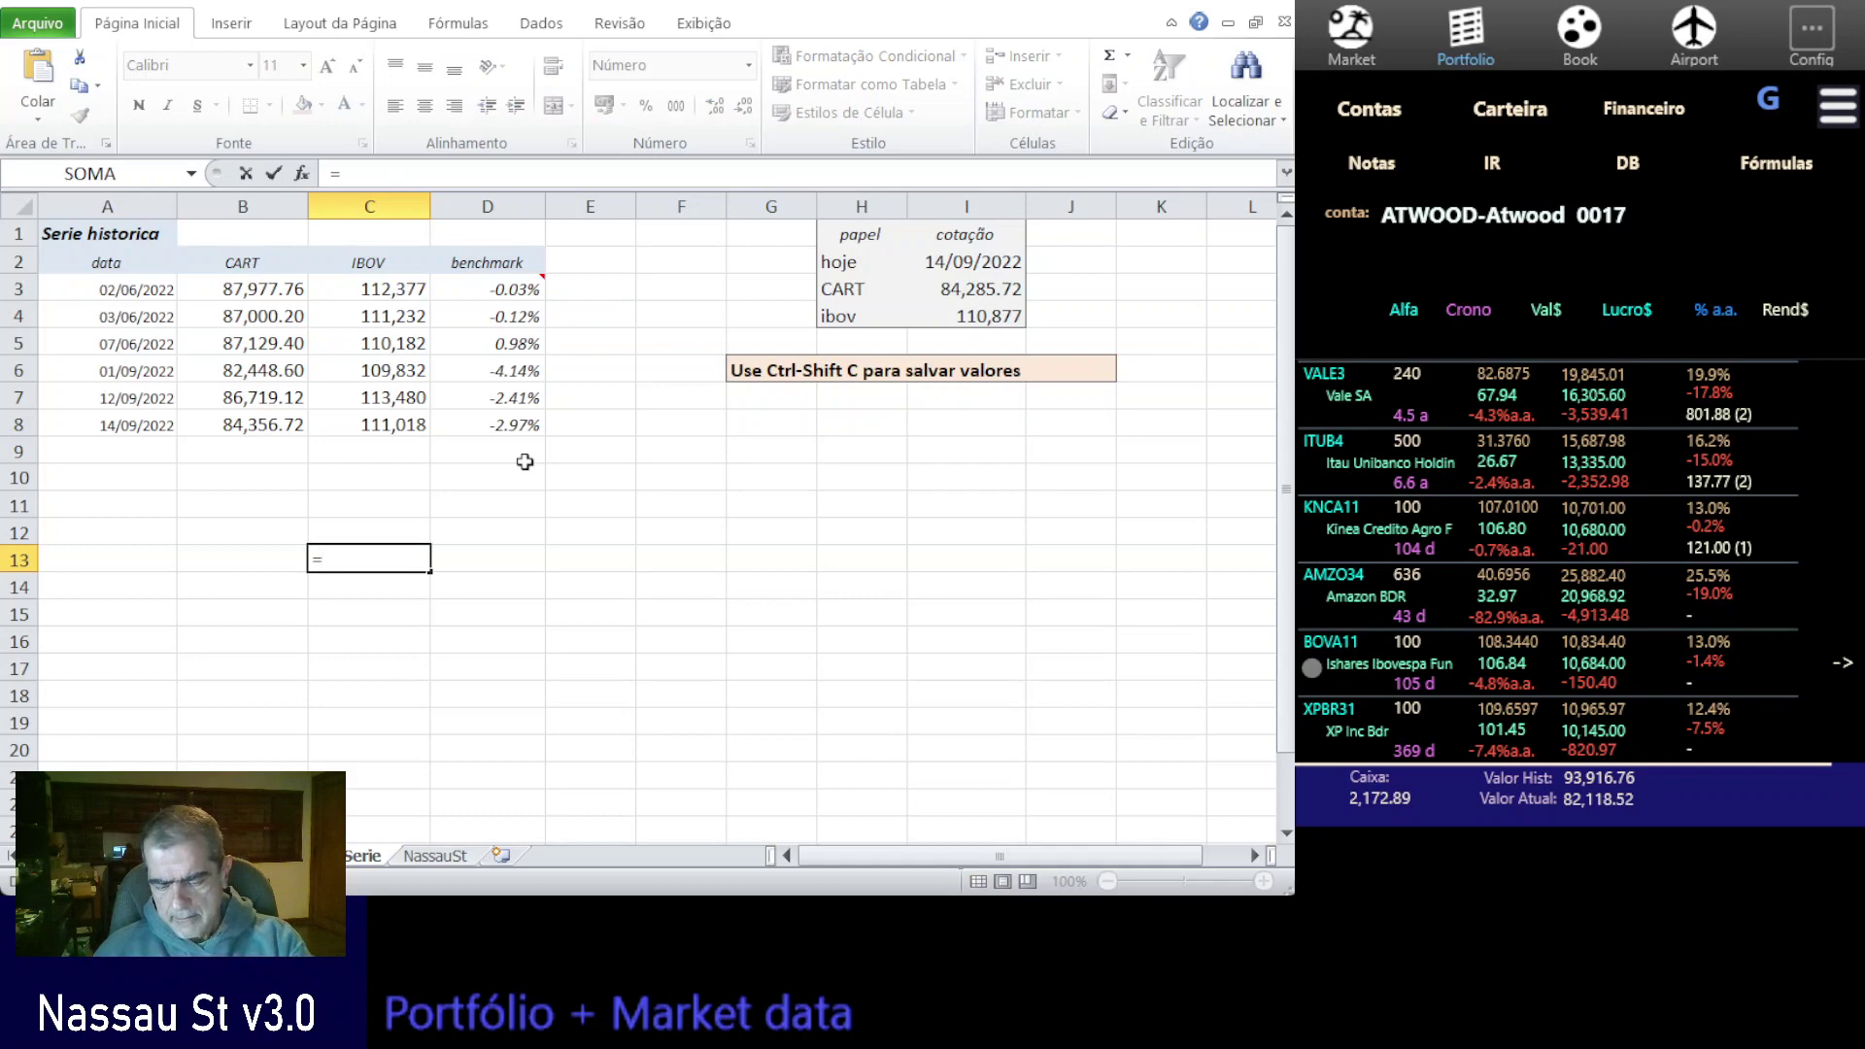
{"action": "type", "text": "nassau|val!"}
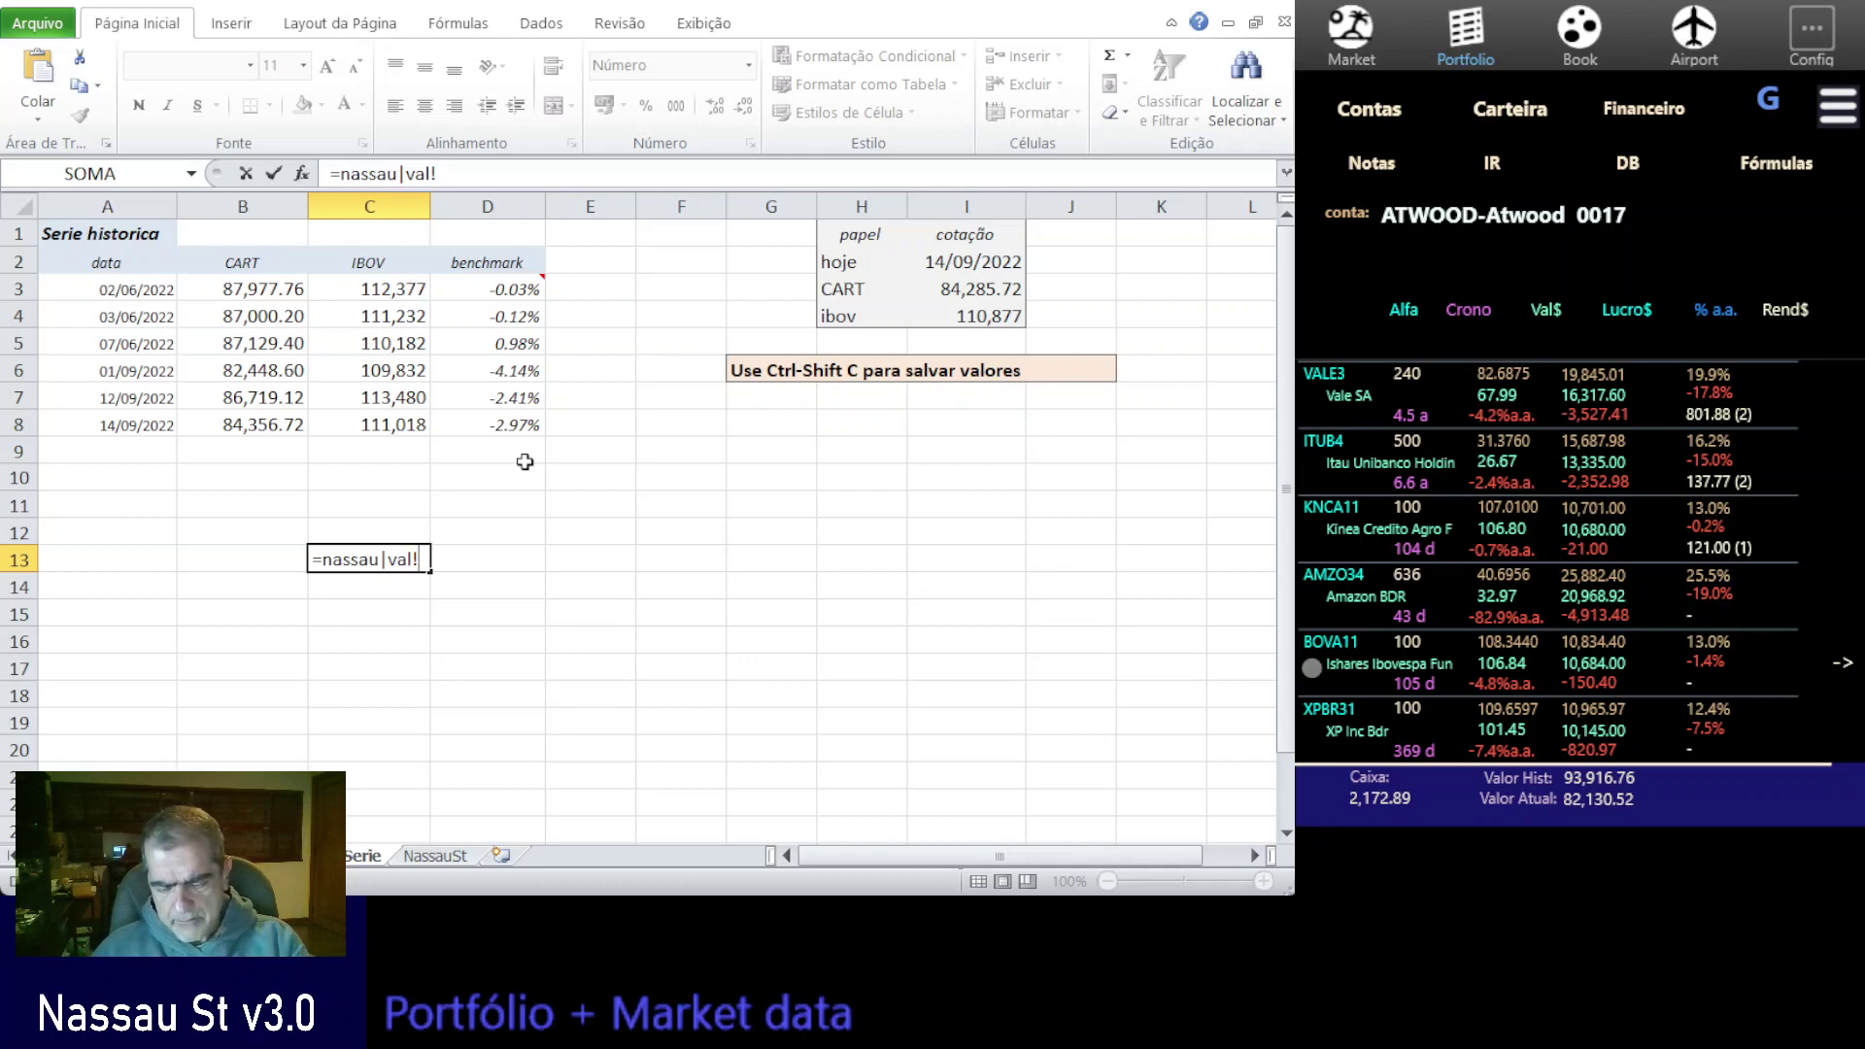
{"action": "type", "text": "ta"}
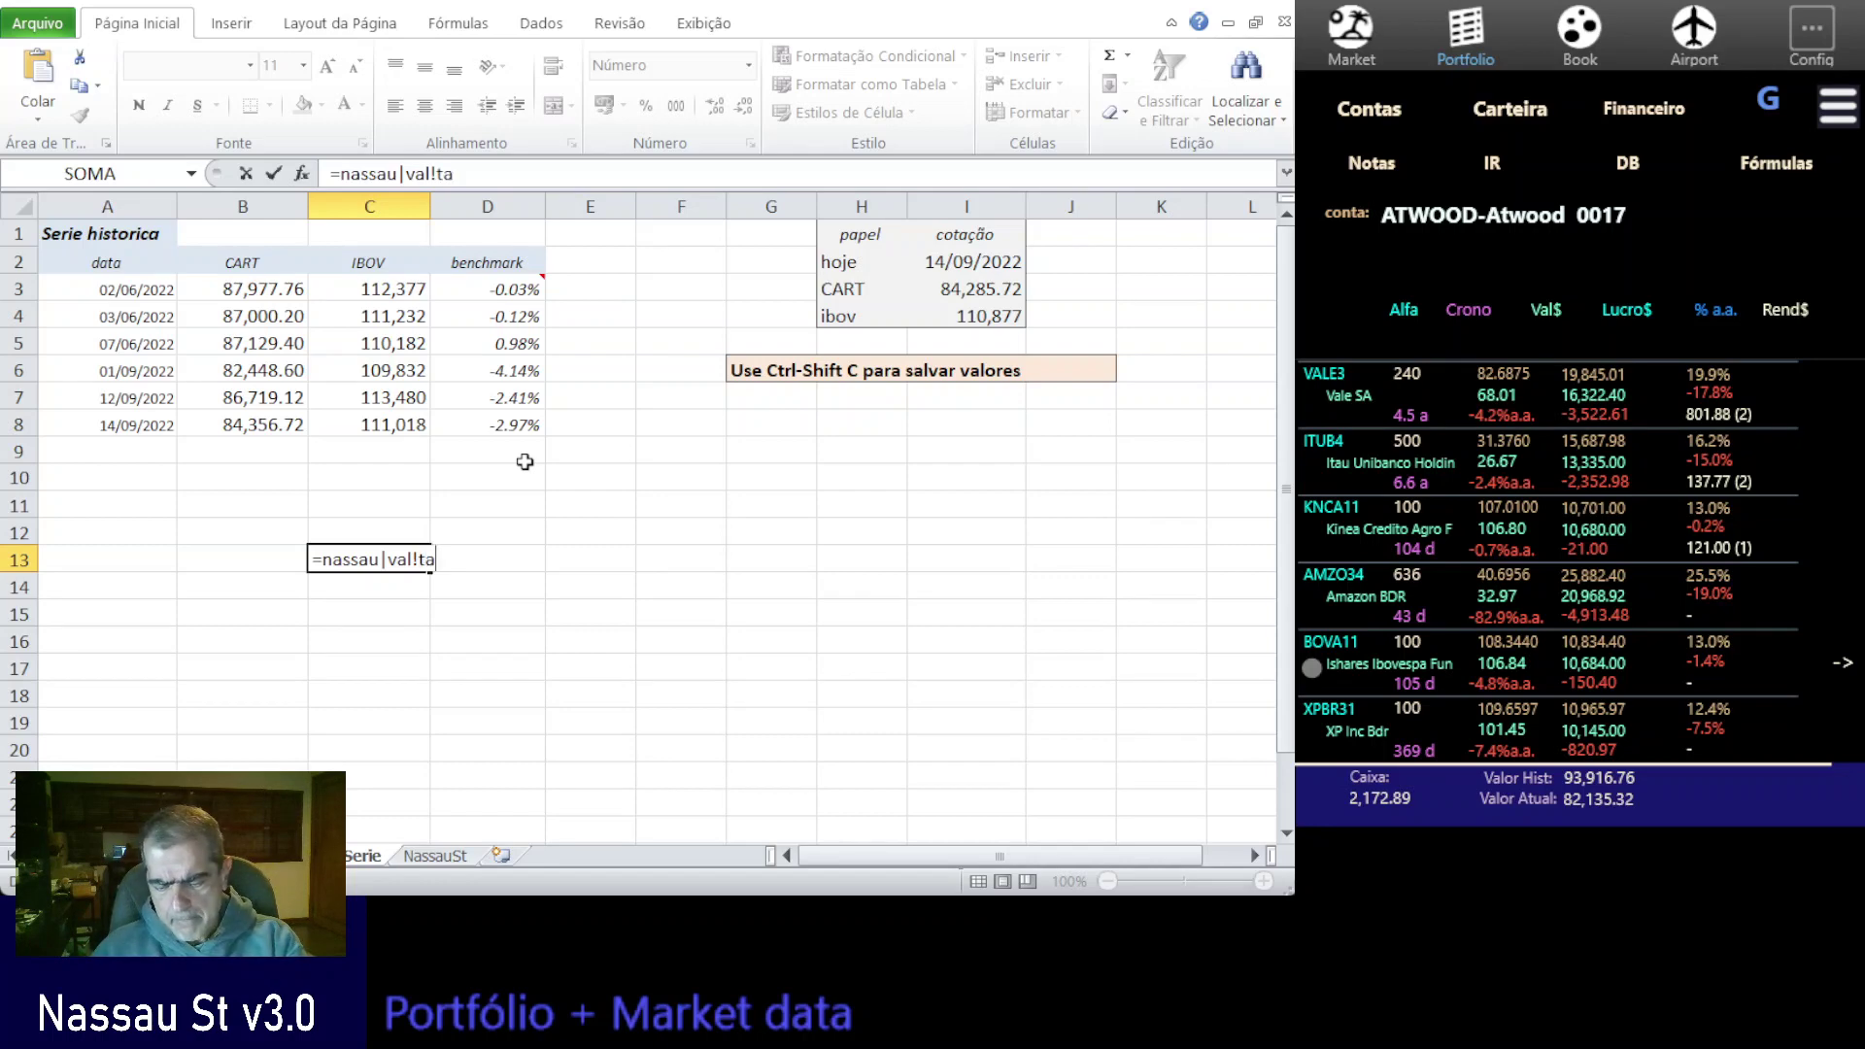
{"action": "type", "text": "ee11"}
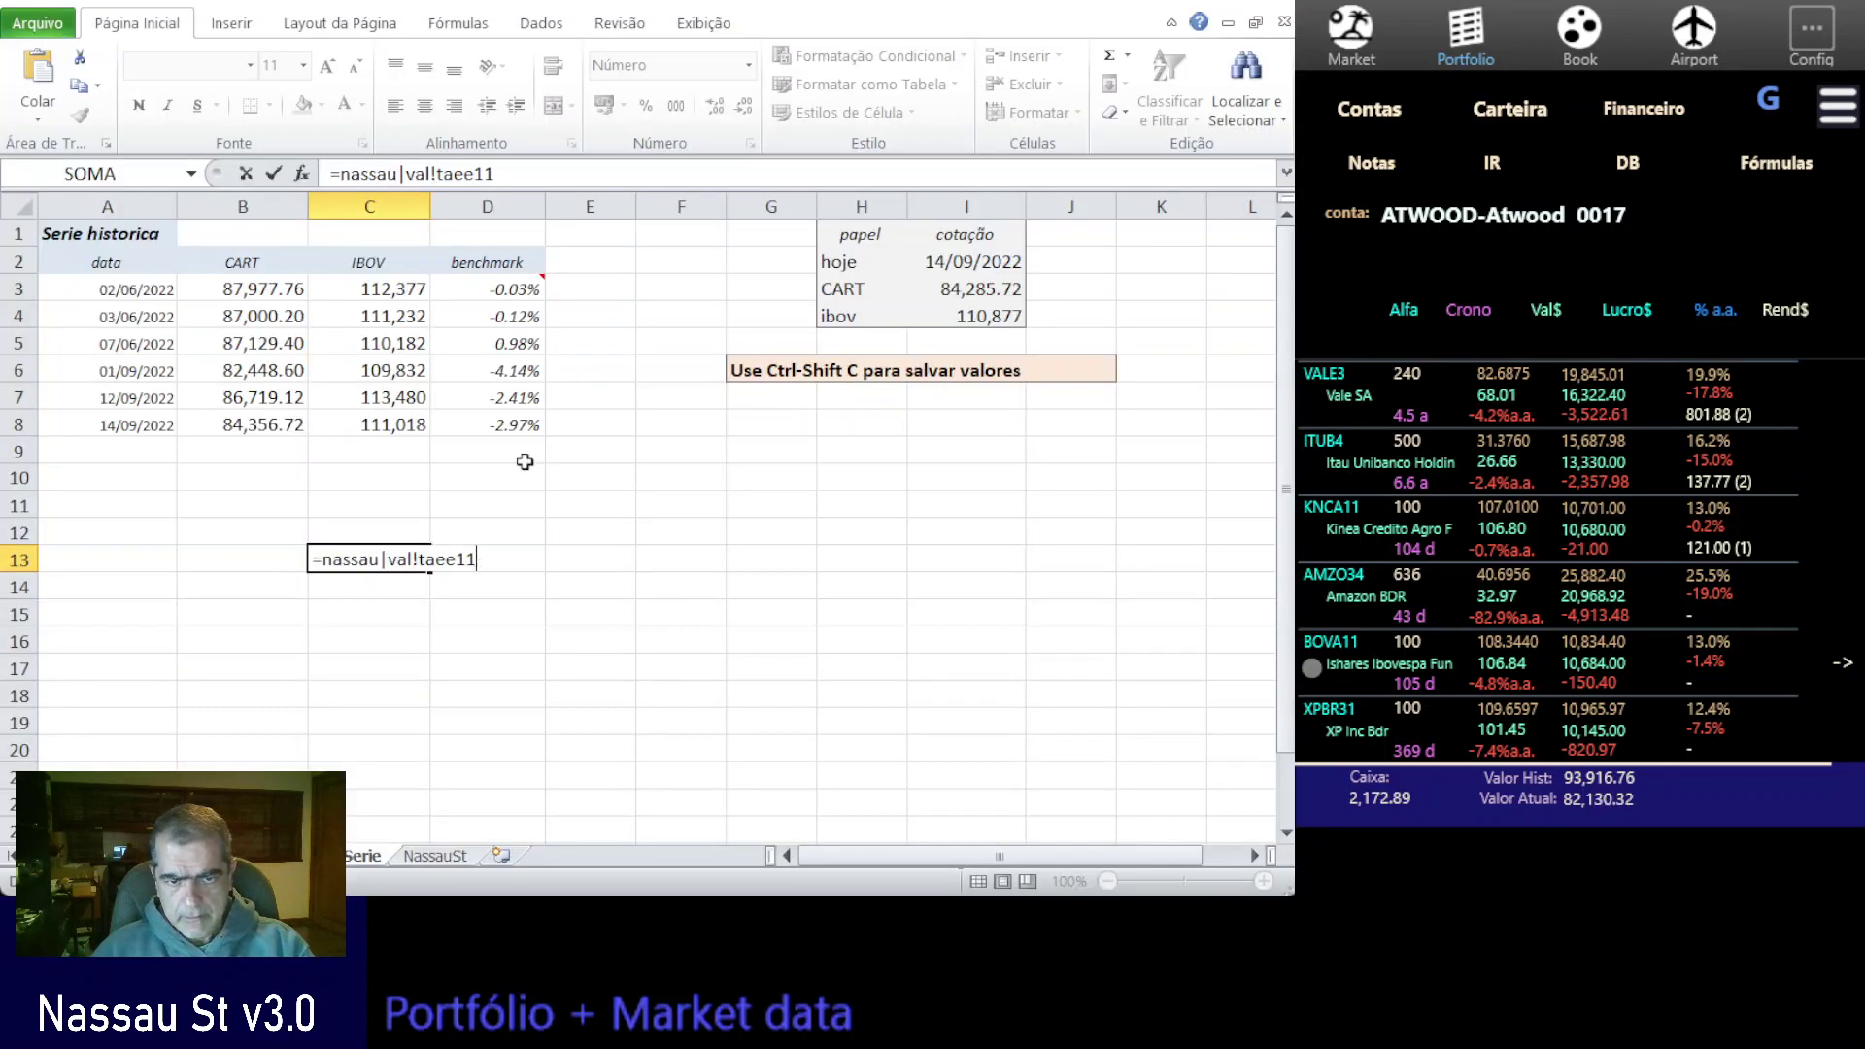
{"action": "key", "text": "Return"}
{"action": "key", "text": "Up"}
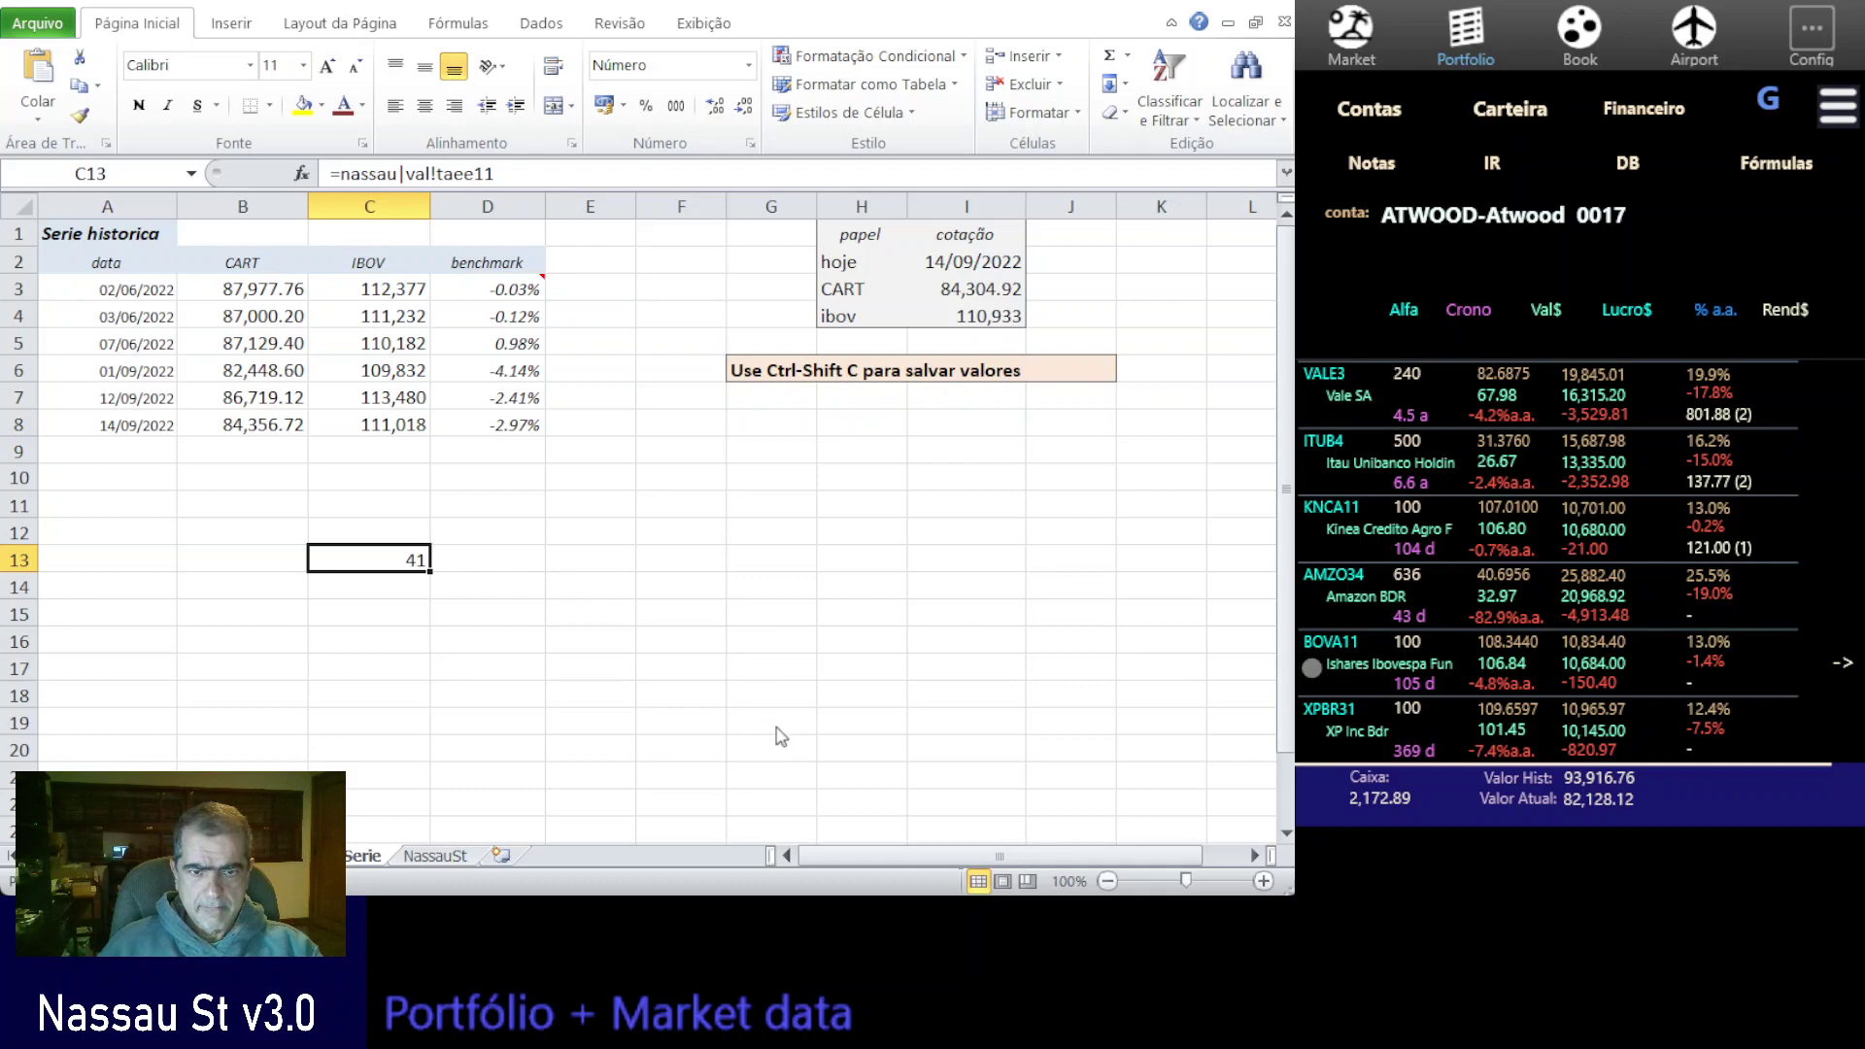
{"action": "key", "text": "ctrl+shift+4"}
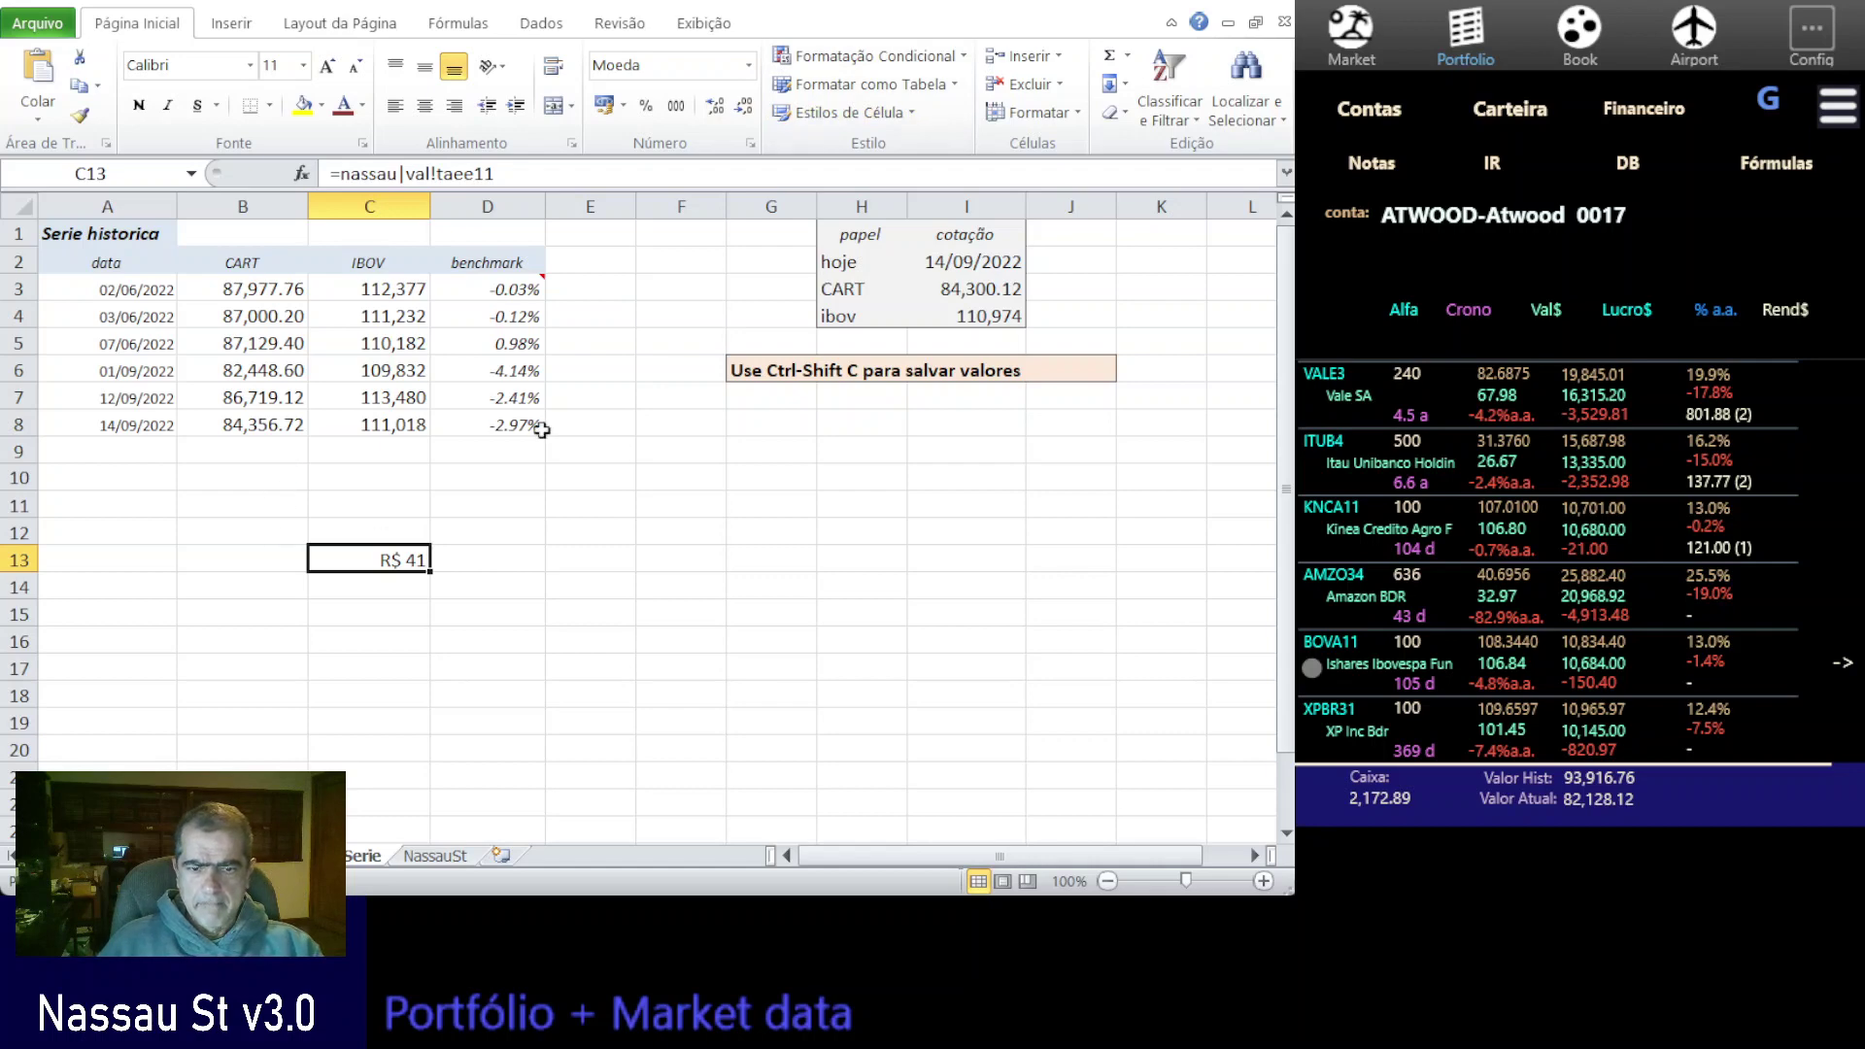
- Copy the TAEE11 formula to cell B13 and change it to =nassau|val!taee11.nome for the company name
{"action": "key", "text": "ctrl+c"}
{"action": "key", "text": "Left"}
{"action": "key", "text": "ctrl+v"}
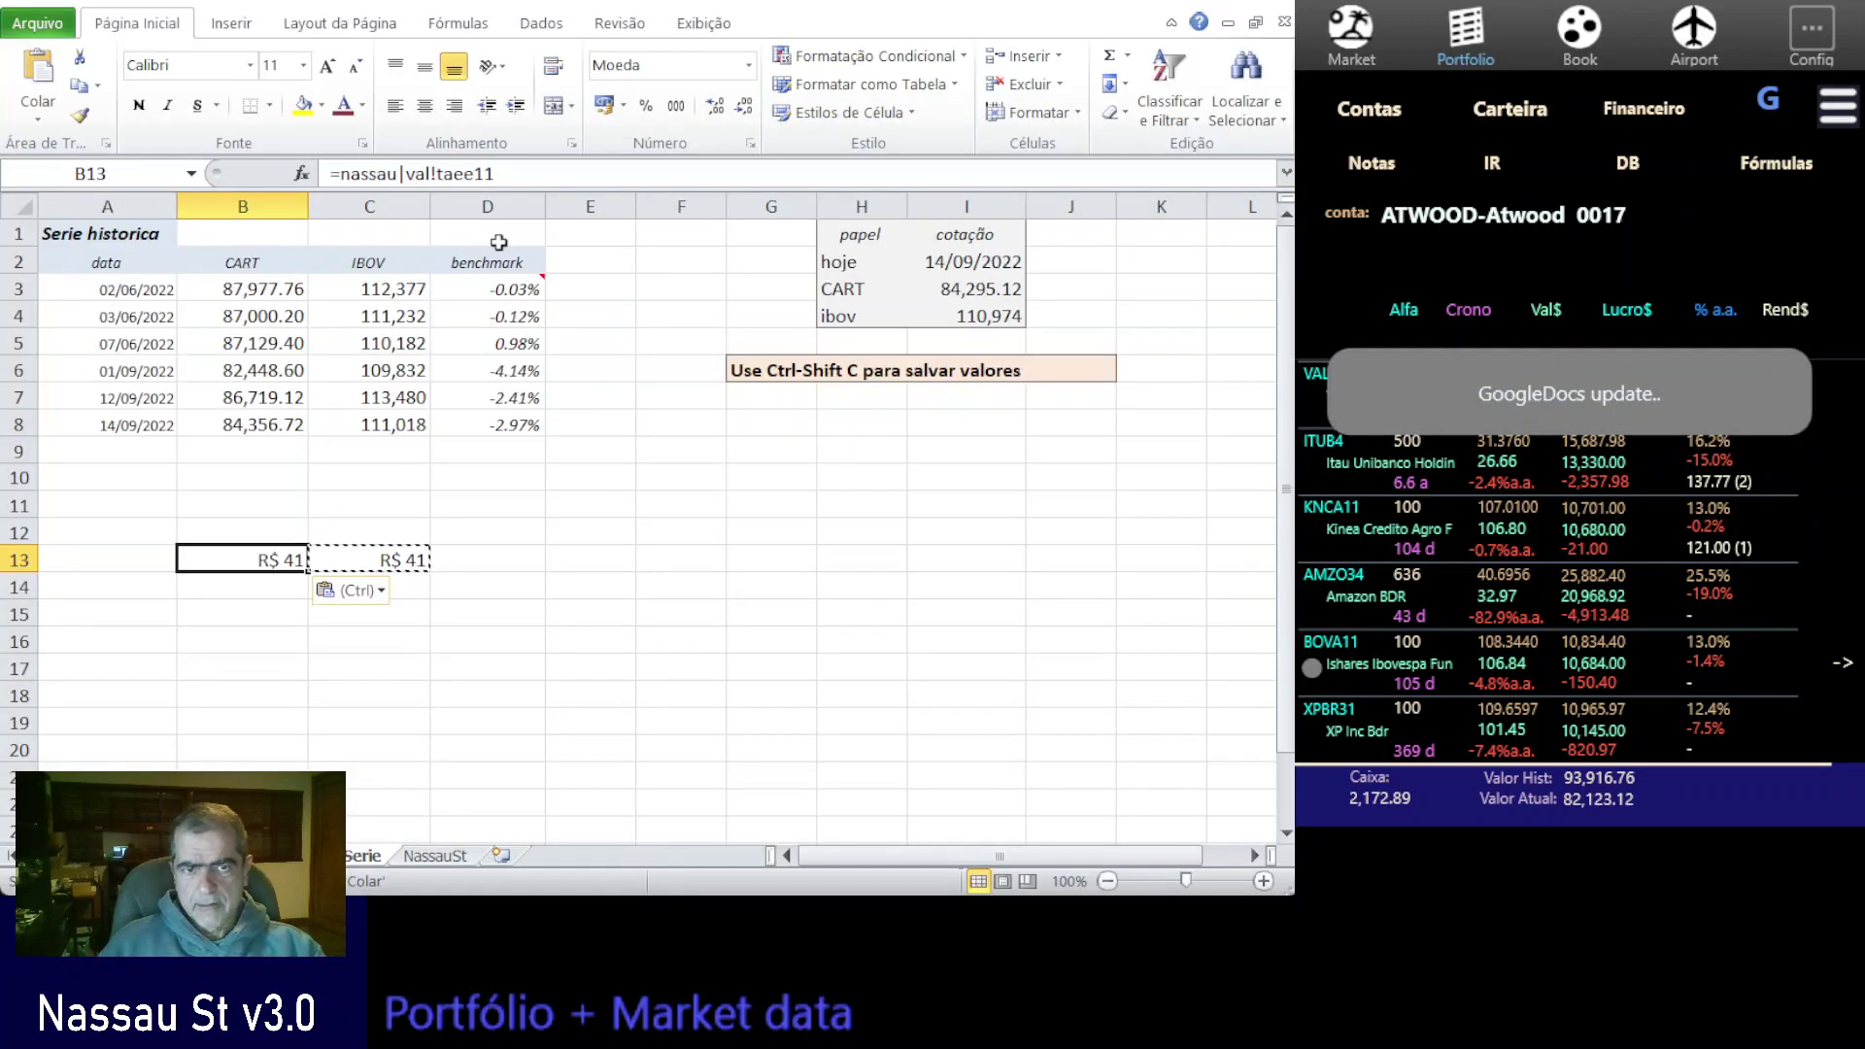
{"action": "key", "text": "Escape"}
{"action": "key", "text": "F2"}
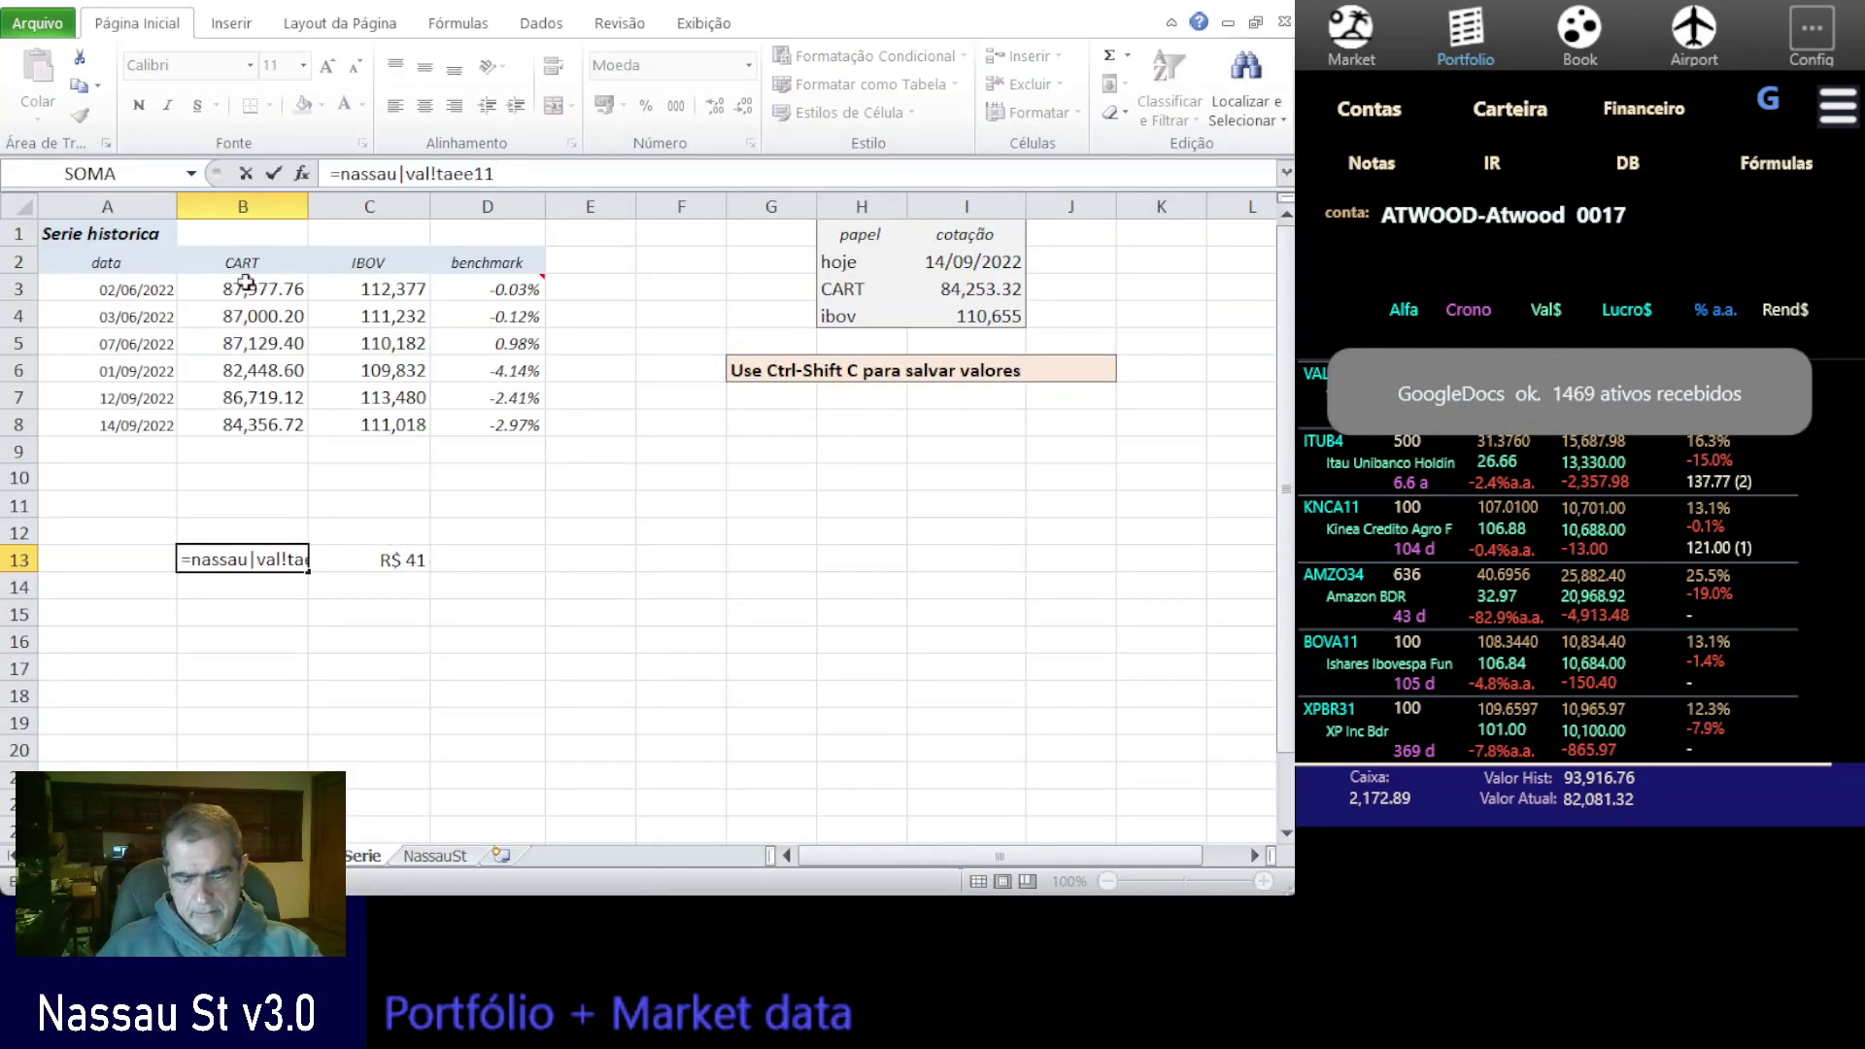
{"action": "type", "text": ".nome"}
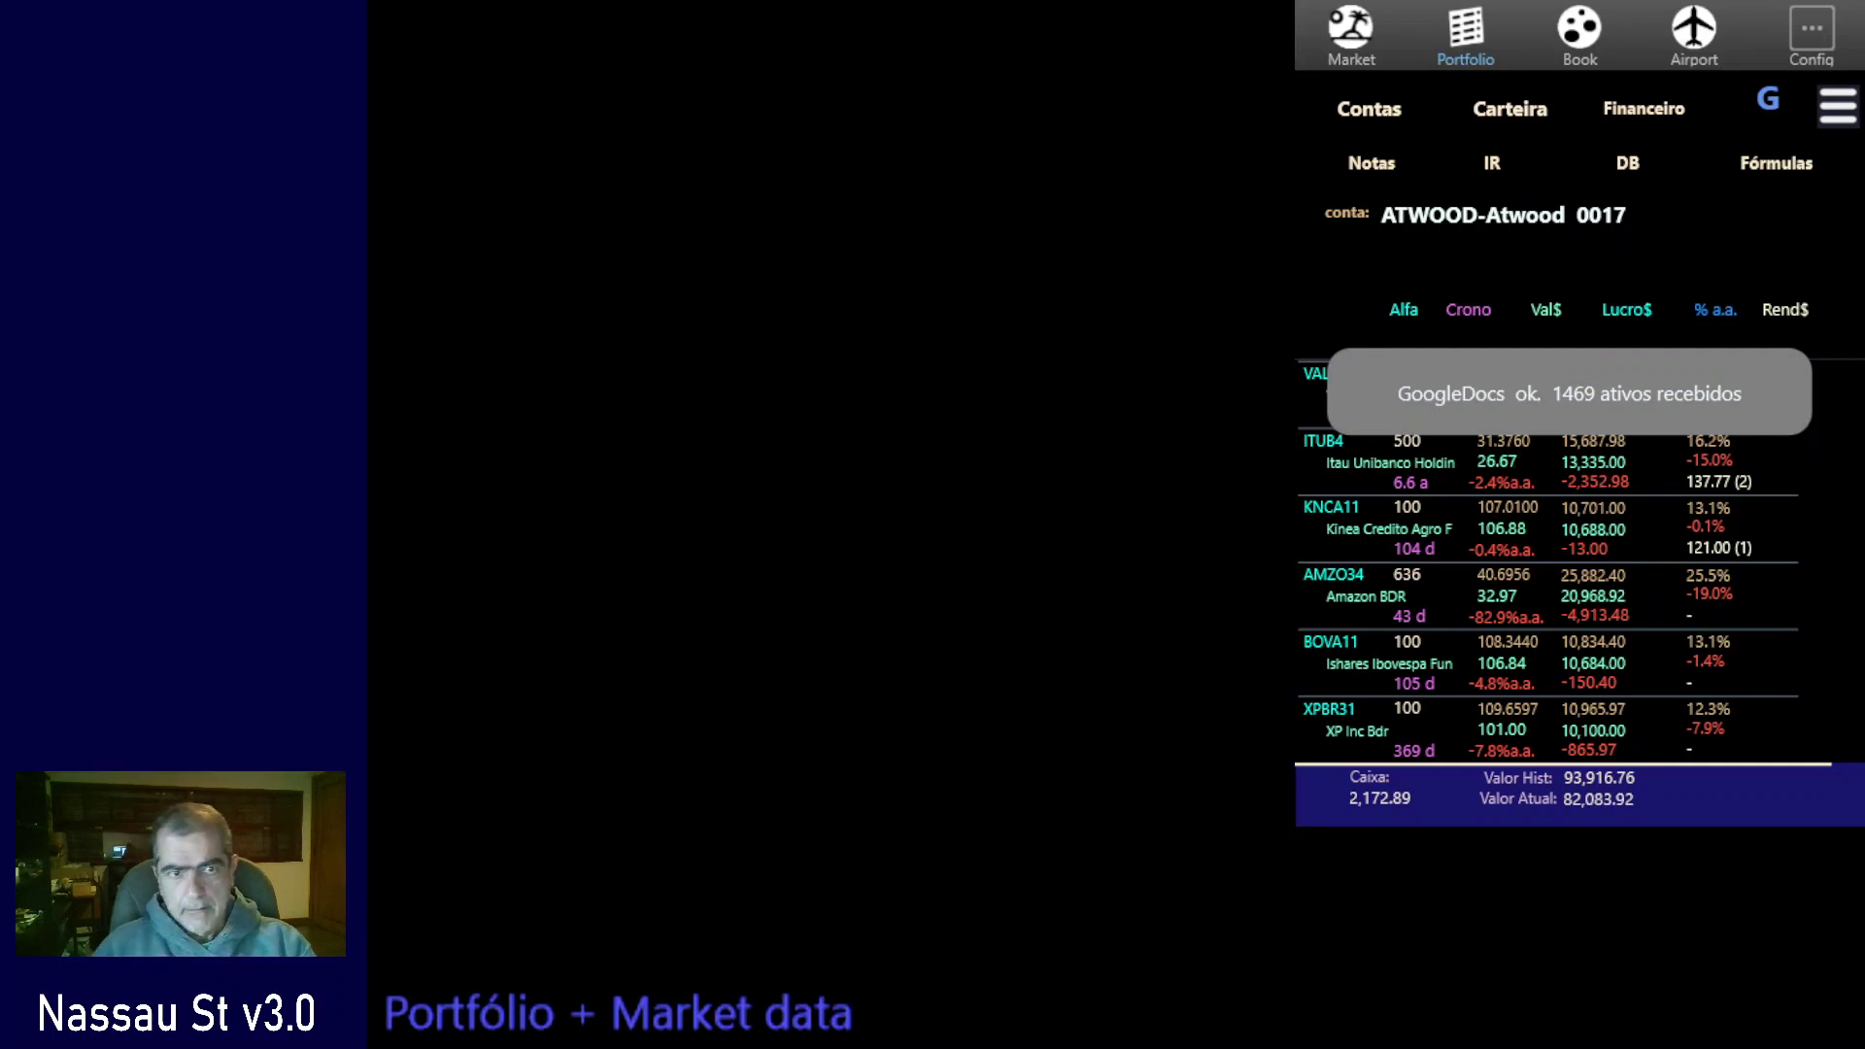
{"action": "key", "text": "Return"}
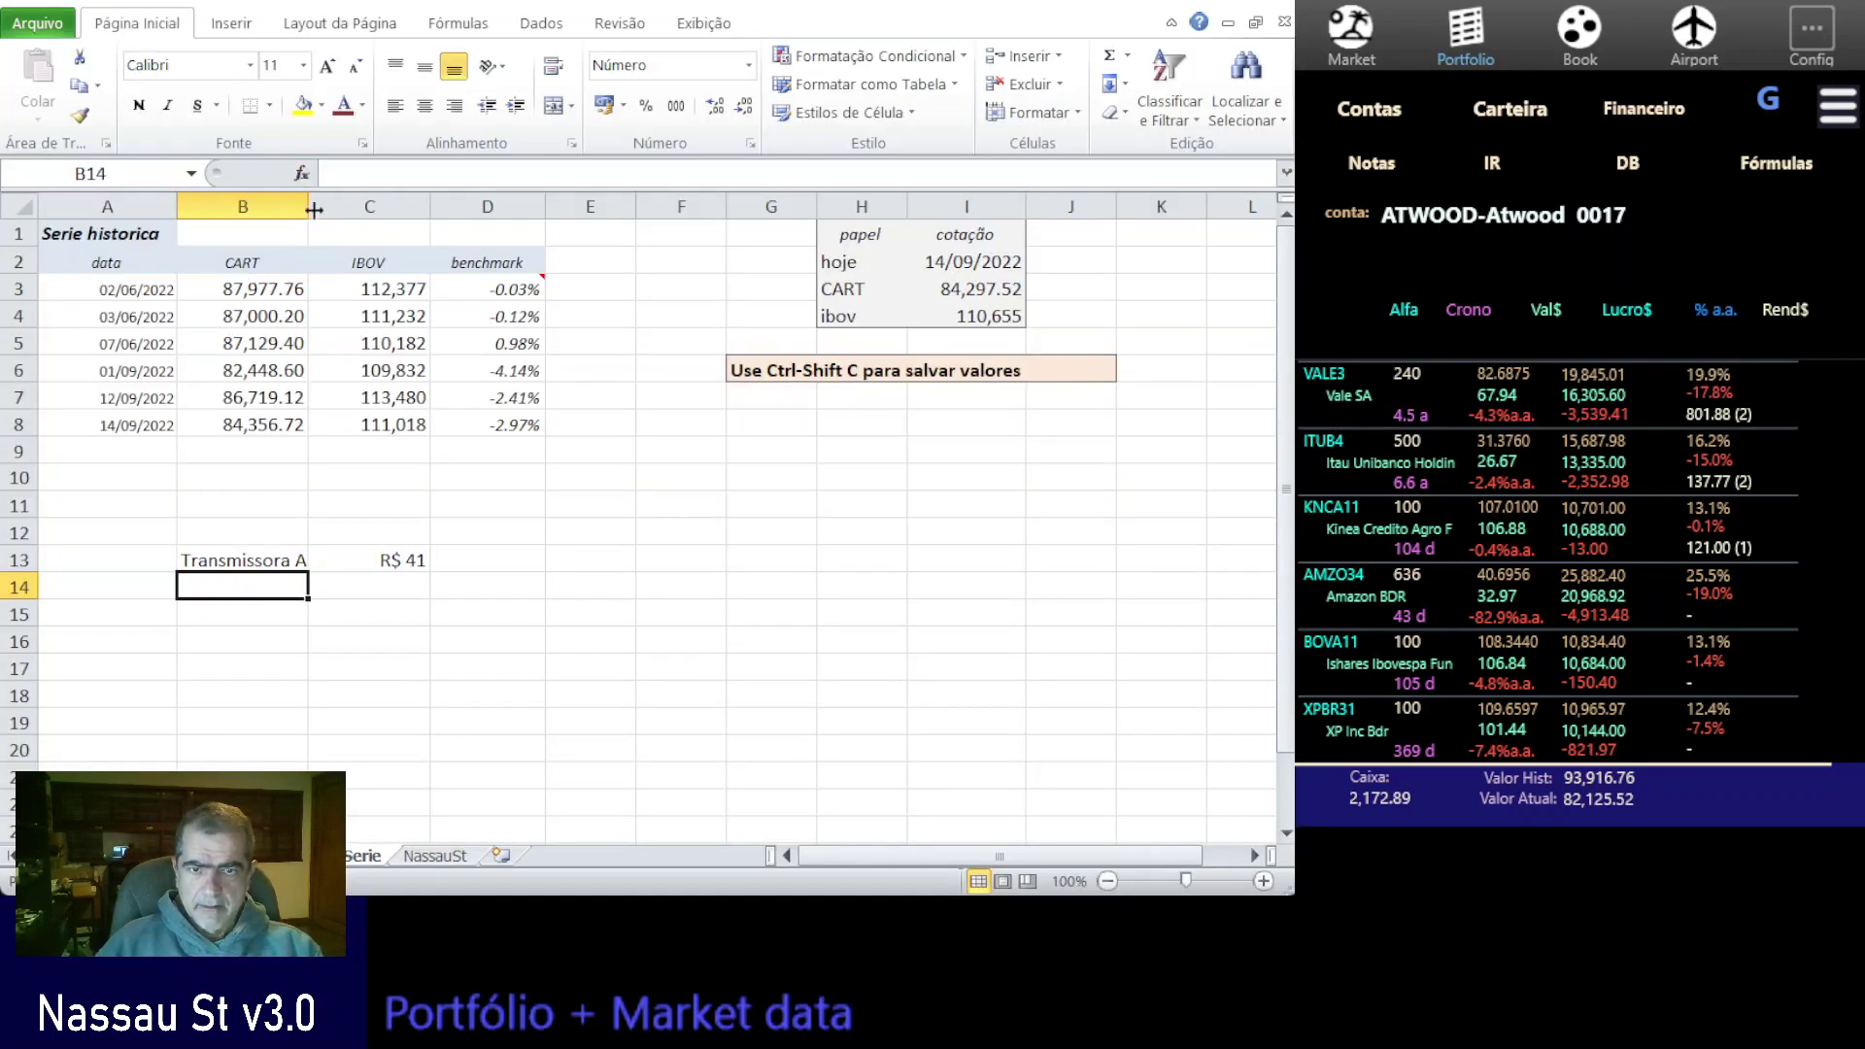
- Widen column B to fit the full company name and clear the TAEE11 formulas from B13:C13
{"action": "left_click_drag", "start_coordinate": [309, 204], "coordinate": [437, 205]}
{"action": "left_click", "coordinate": [482, 207]}
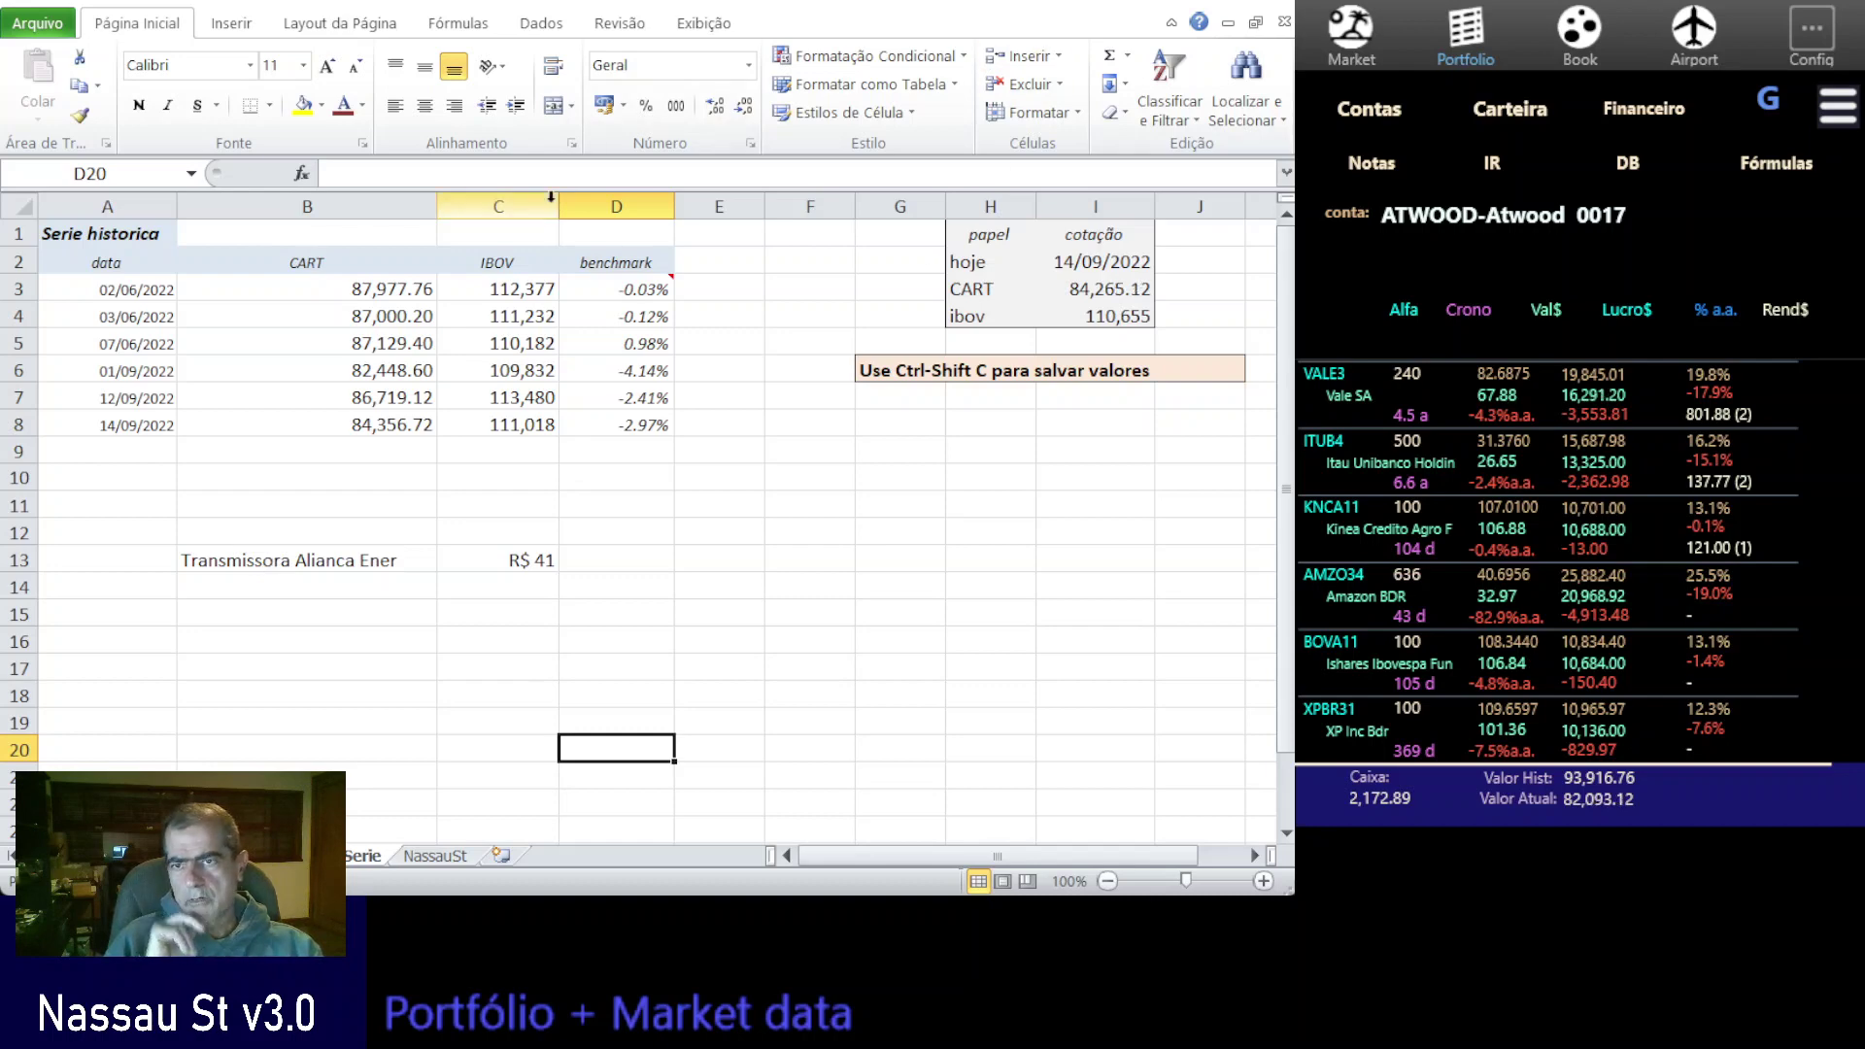
{"action": "left_click", "coordinate": [386, 561]}
{"action": "left_click_drag", "start_coordinate": [434, 550], "coordinate": [520, 560]}
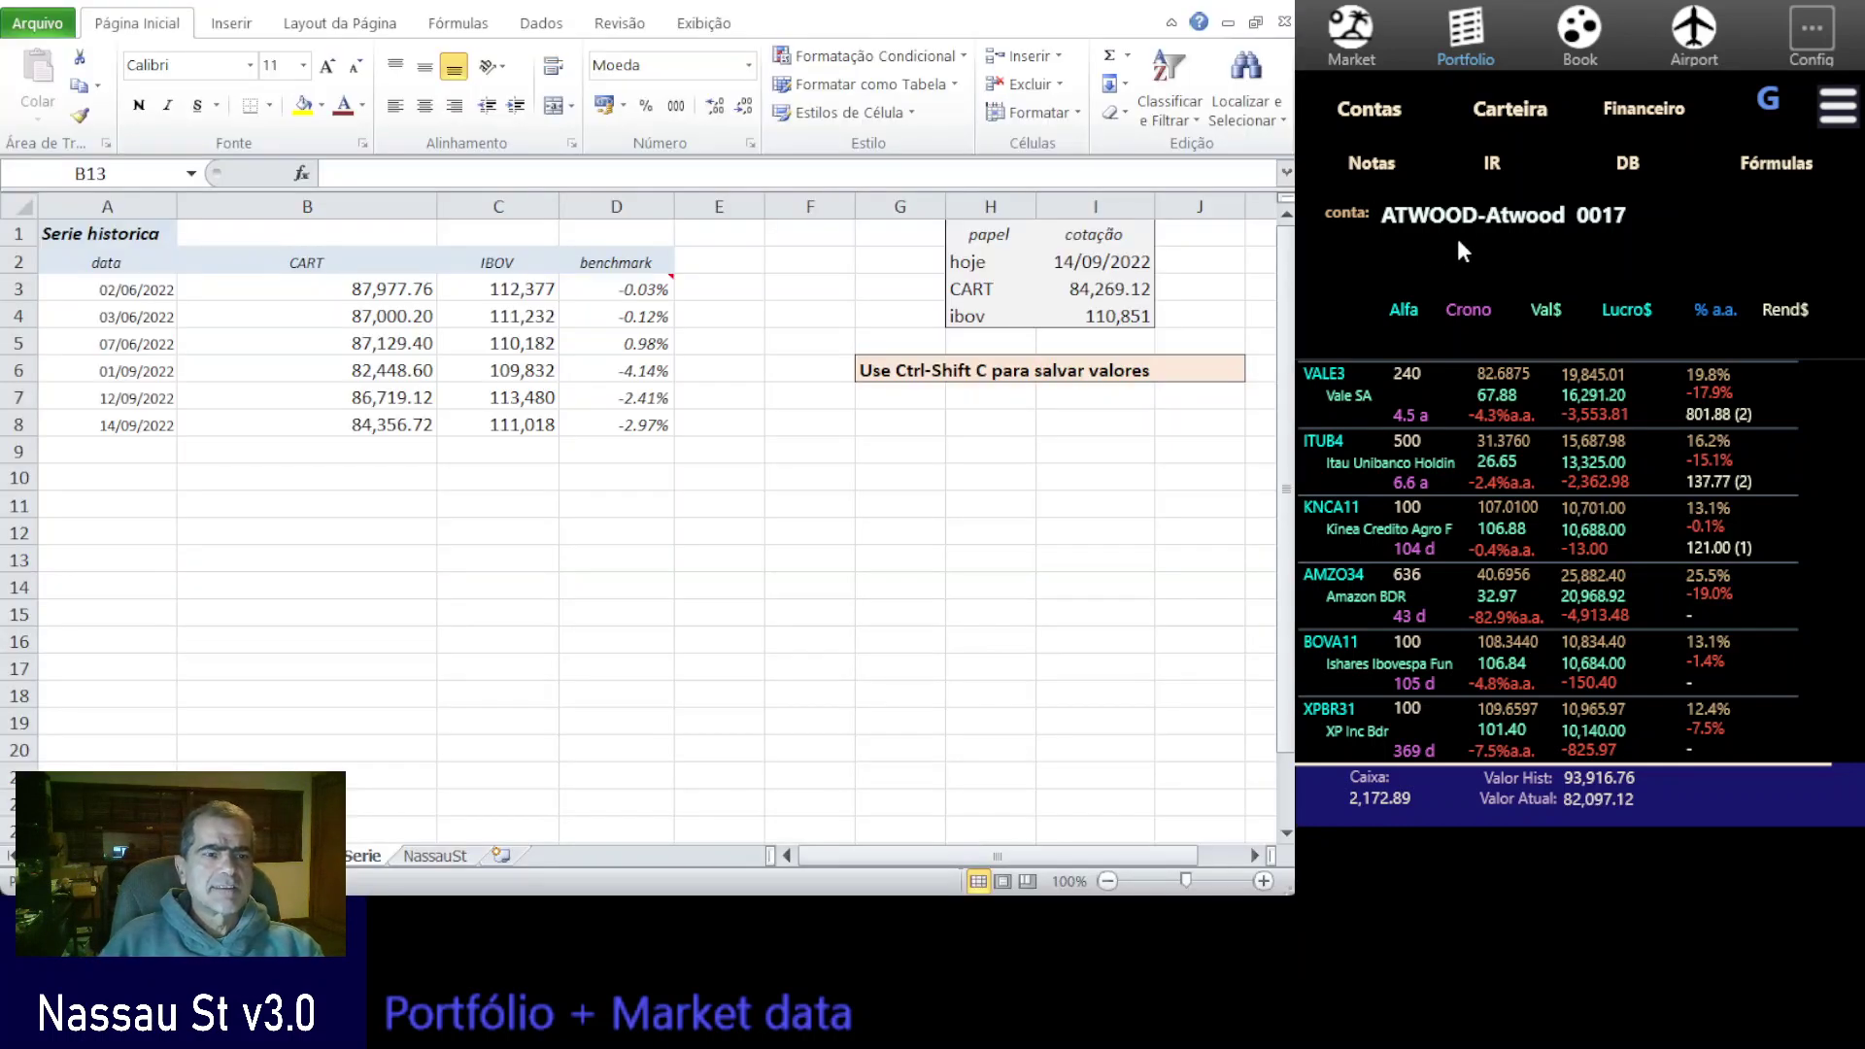
- Switch to Nassau's Airport quote board and list the assets alphabetically
{"action": "left_click", "coordinate": [1594, 45]}
{"action": "left_click", "coordinate": [1718, 35]}
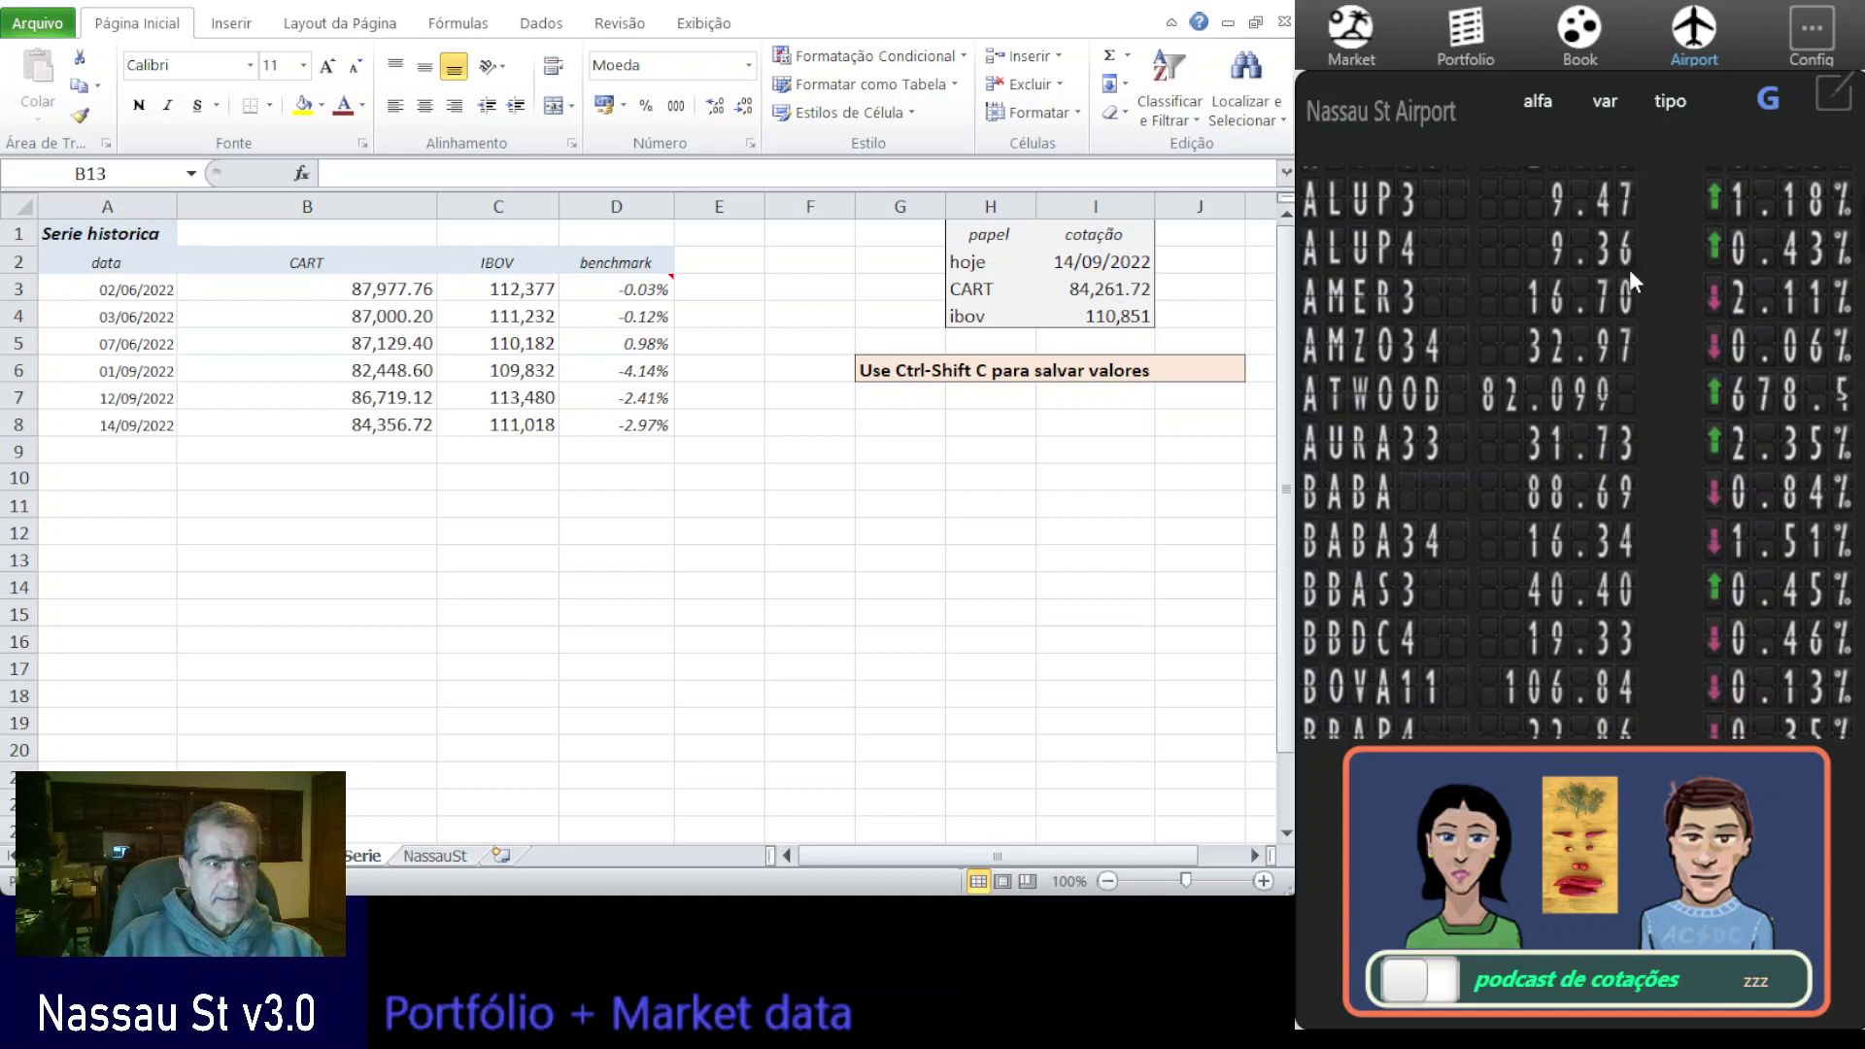
{"action": "left_click", "coordinate": [1539, 102]}
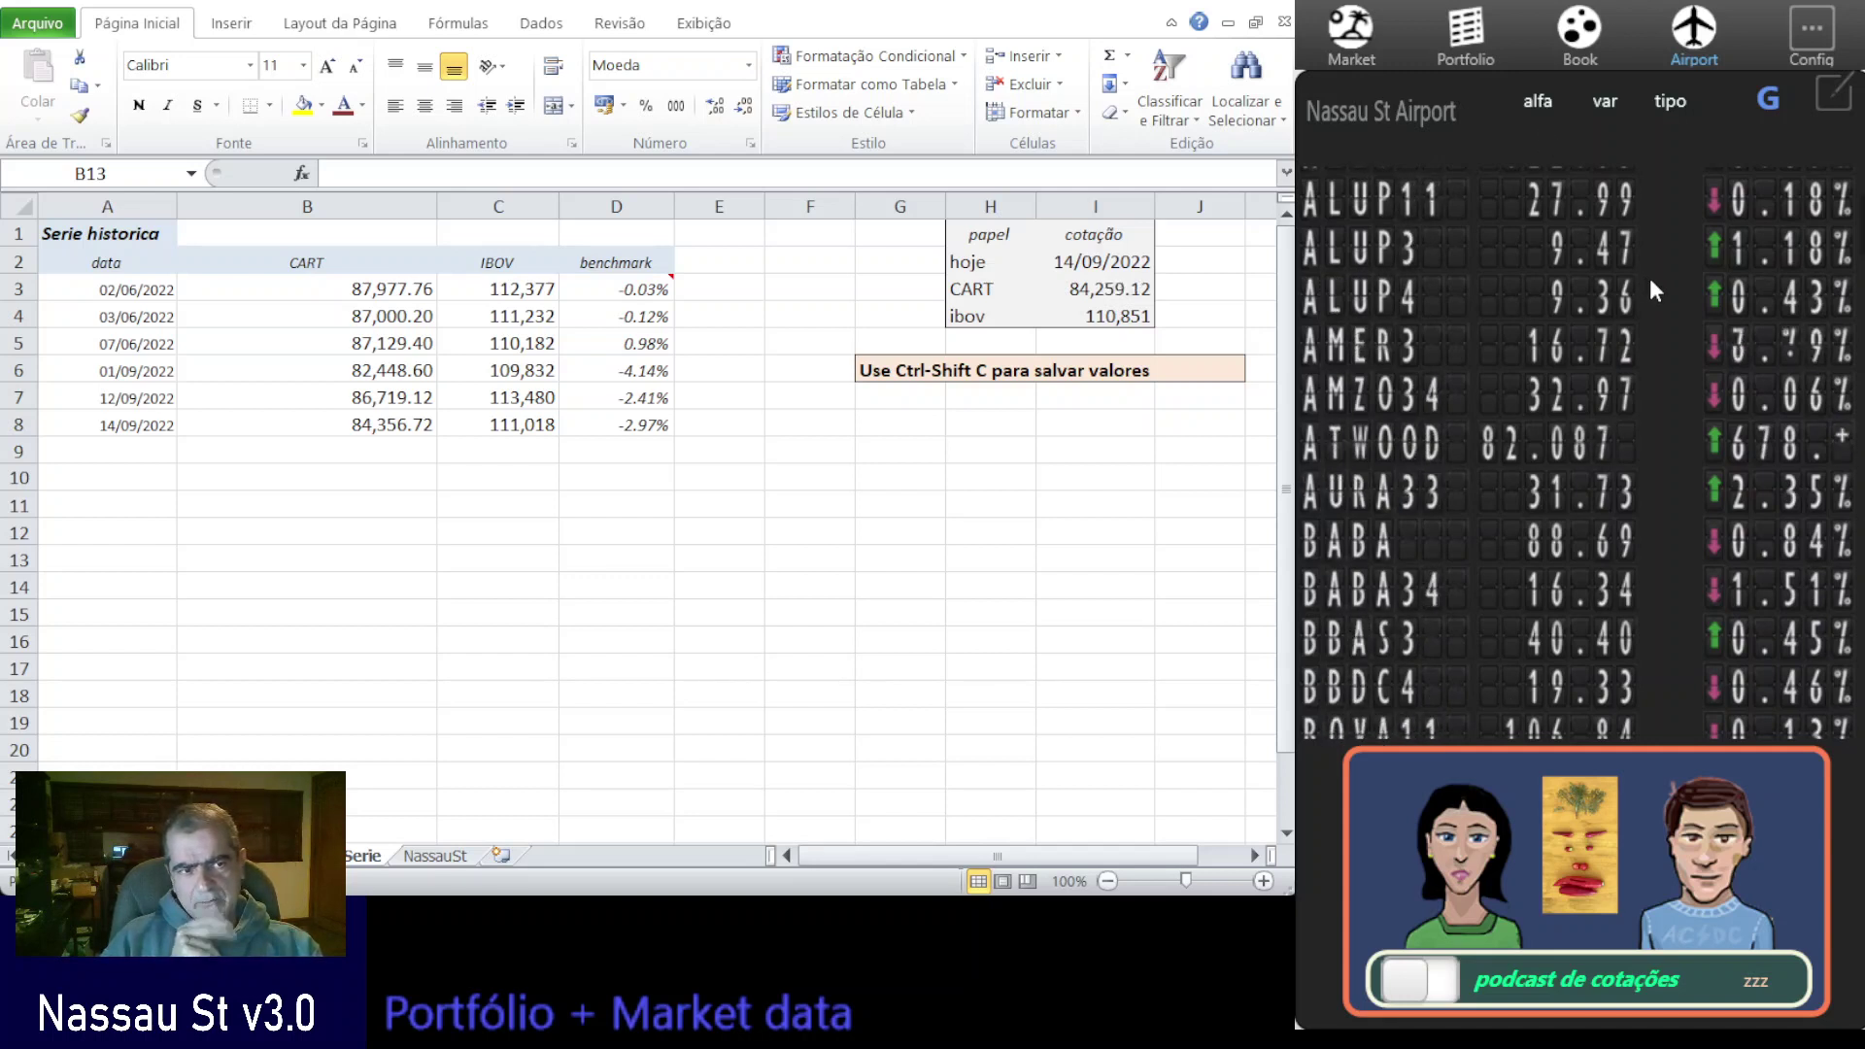
- Start the live PETR4 order book in Nassau and enlarge its table of bids and offers
{"action": "left_click", "coordinate": [1590, 35]}
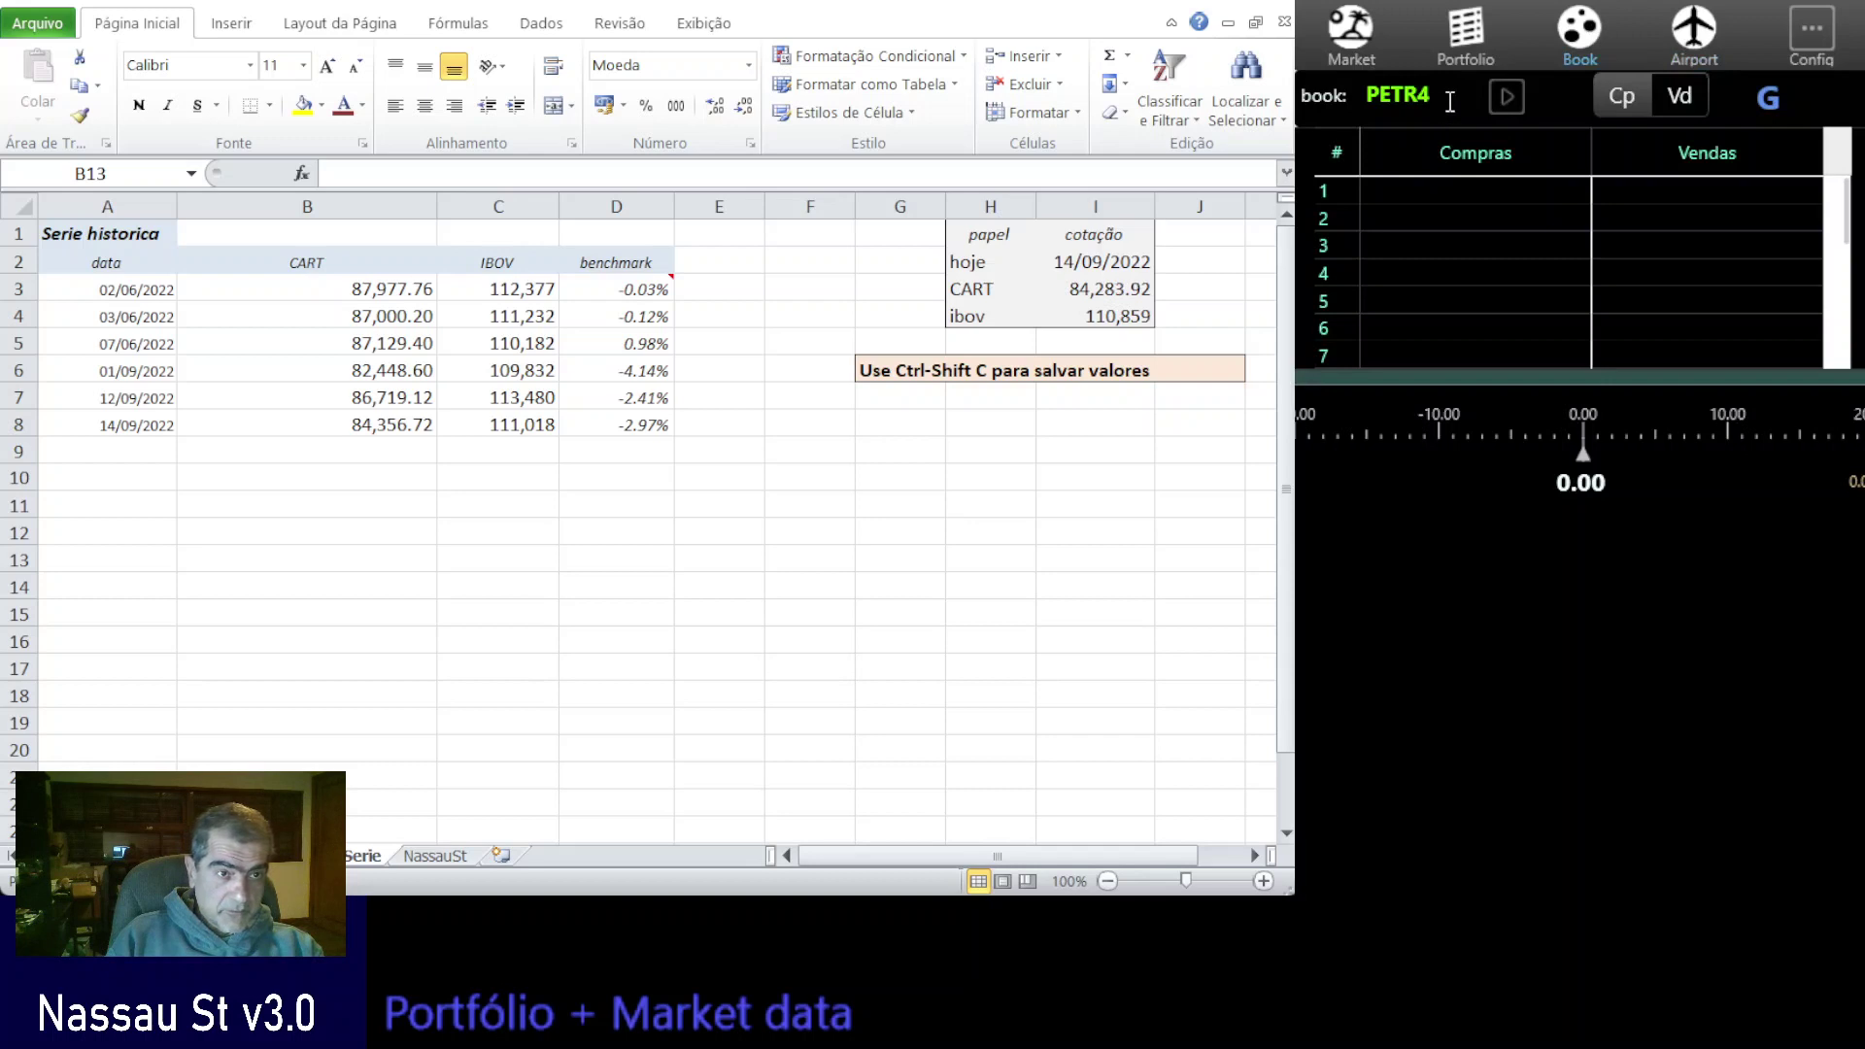
{"action": "left_click", "coordinate": [1508, 103]}
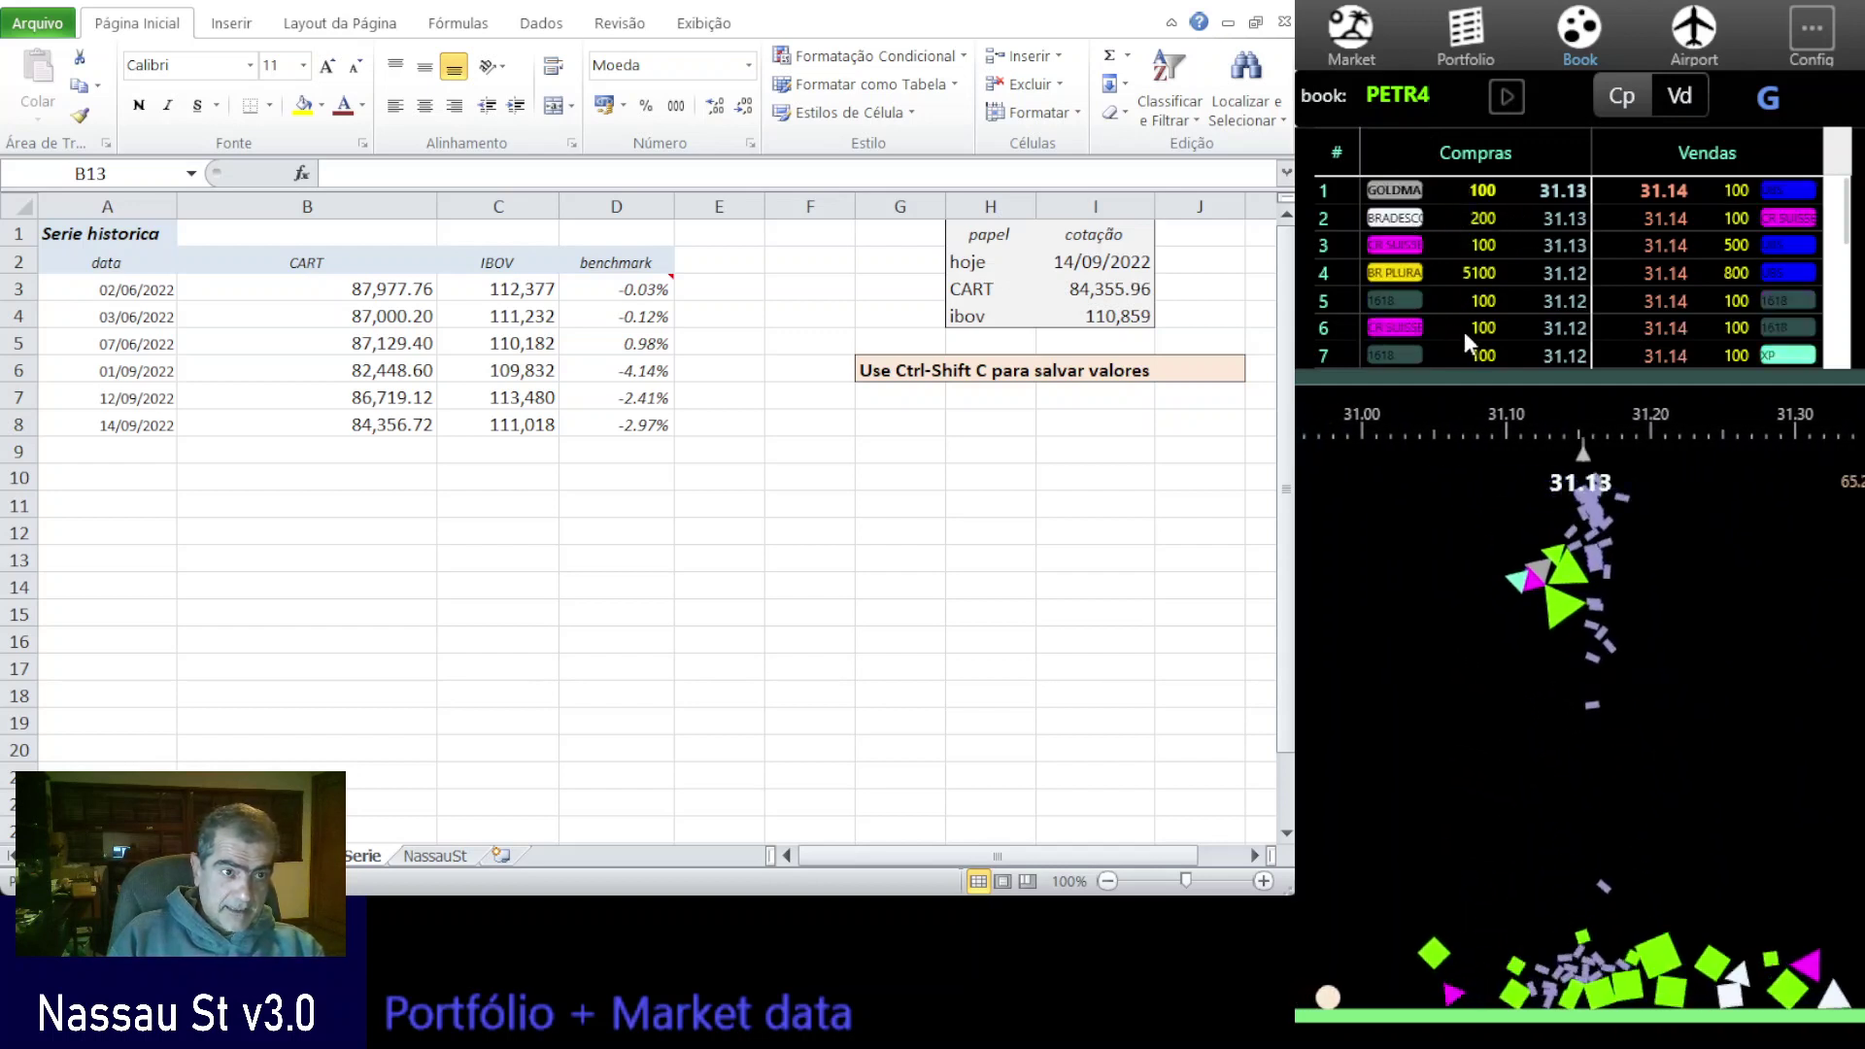
{"action": "left_click_drag", "start_coordinate": [1564, 374], "coordinate": [1564, 483]}
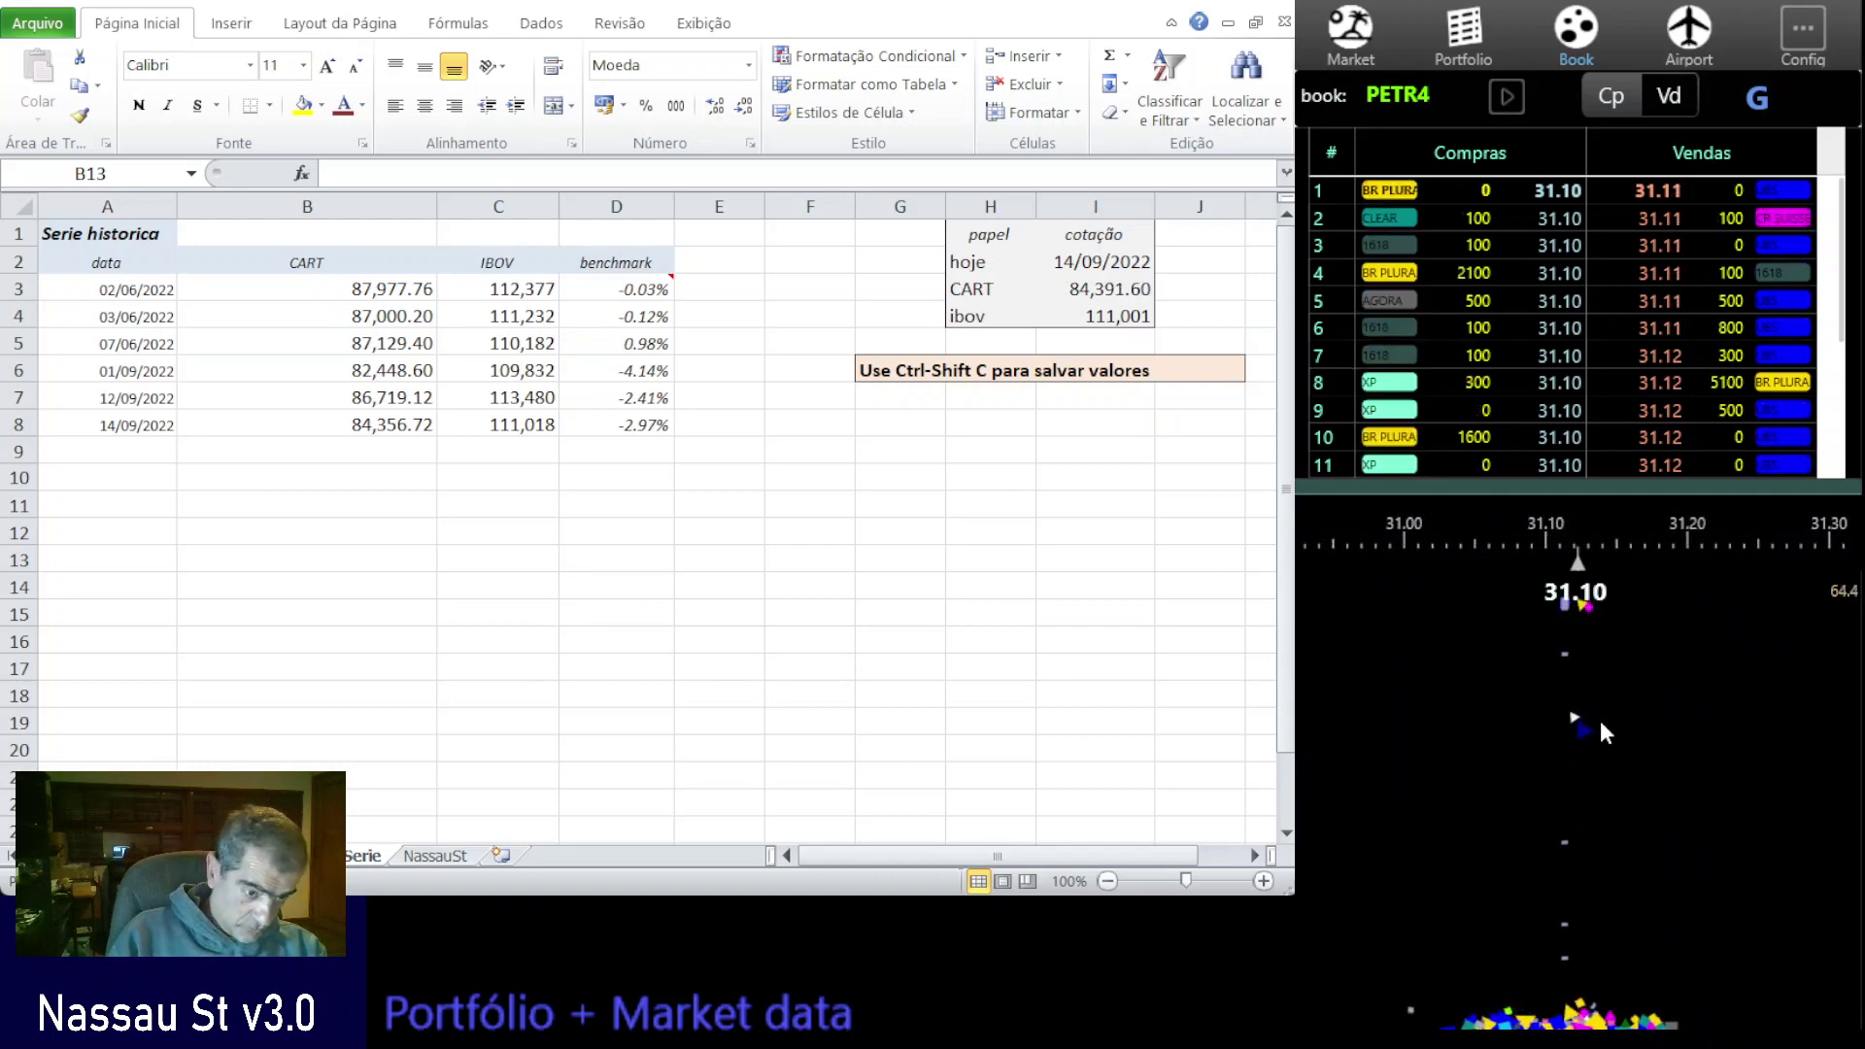
- Check Nassau's quote source settings and view ITUB4's market chart at the long range and back
{"action": "left_click", "coordinate": [1803, 31]}
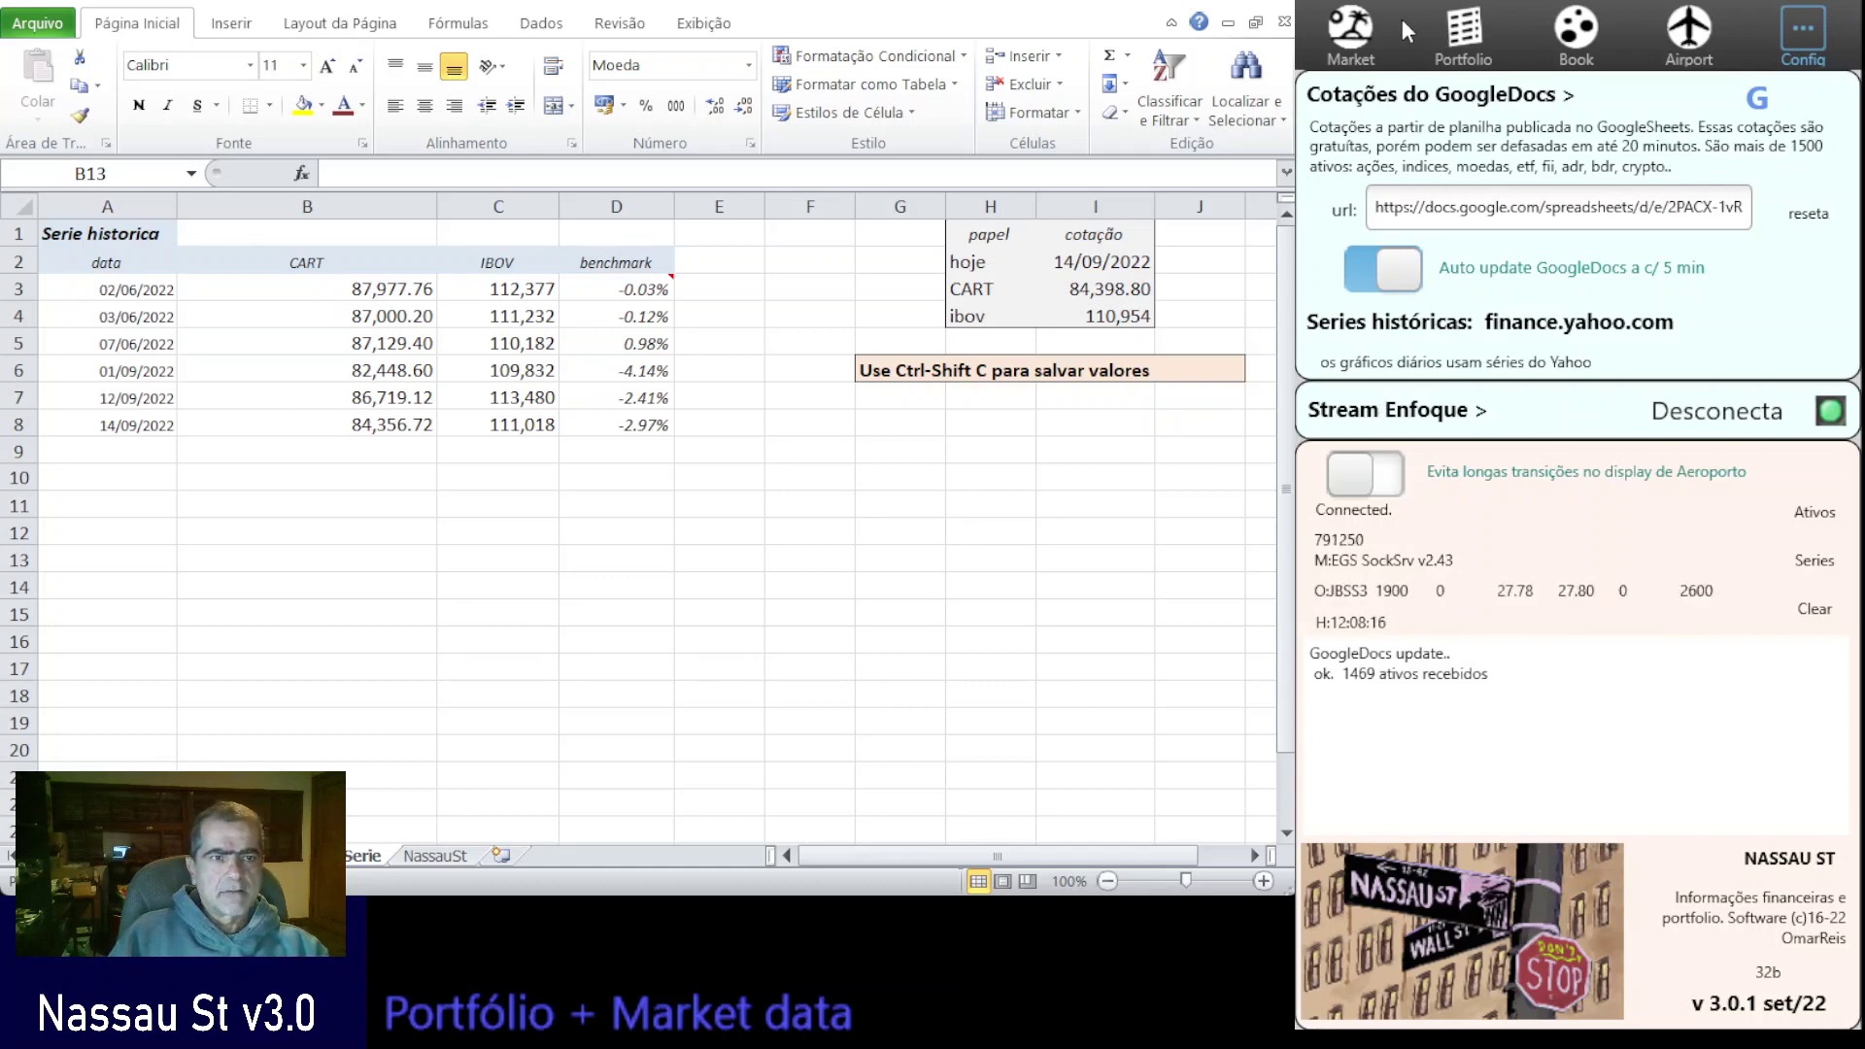
{"action": "left_click", "coordinate": [1364, 29]}
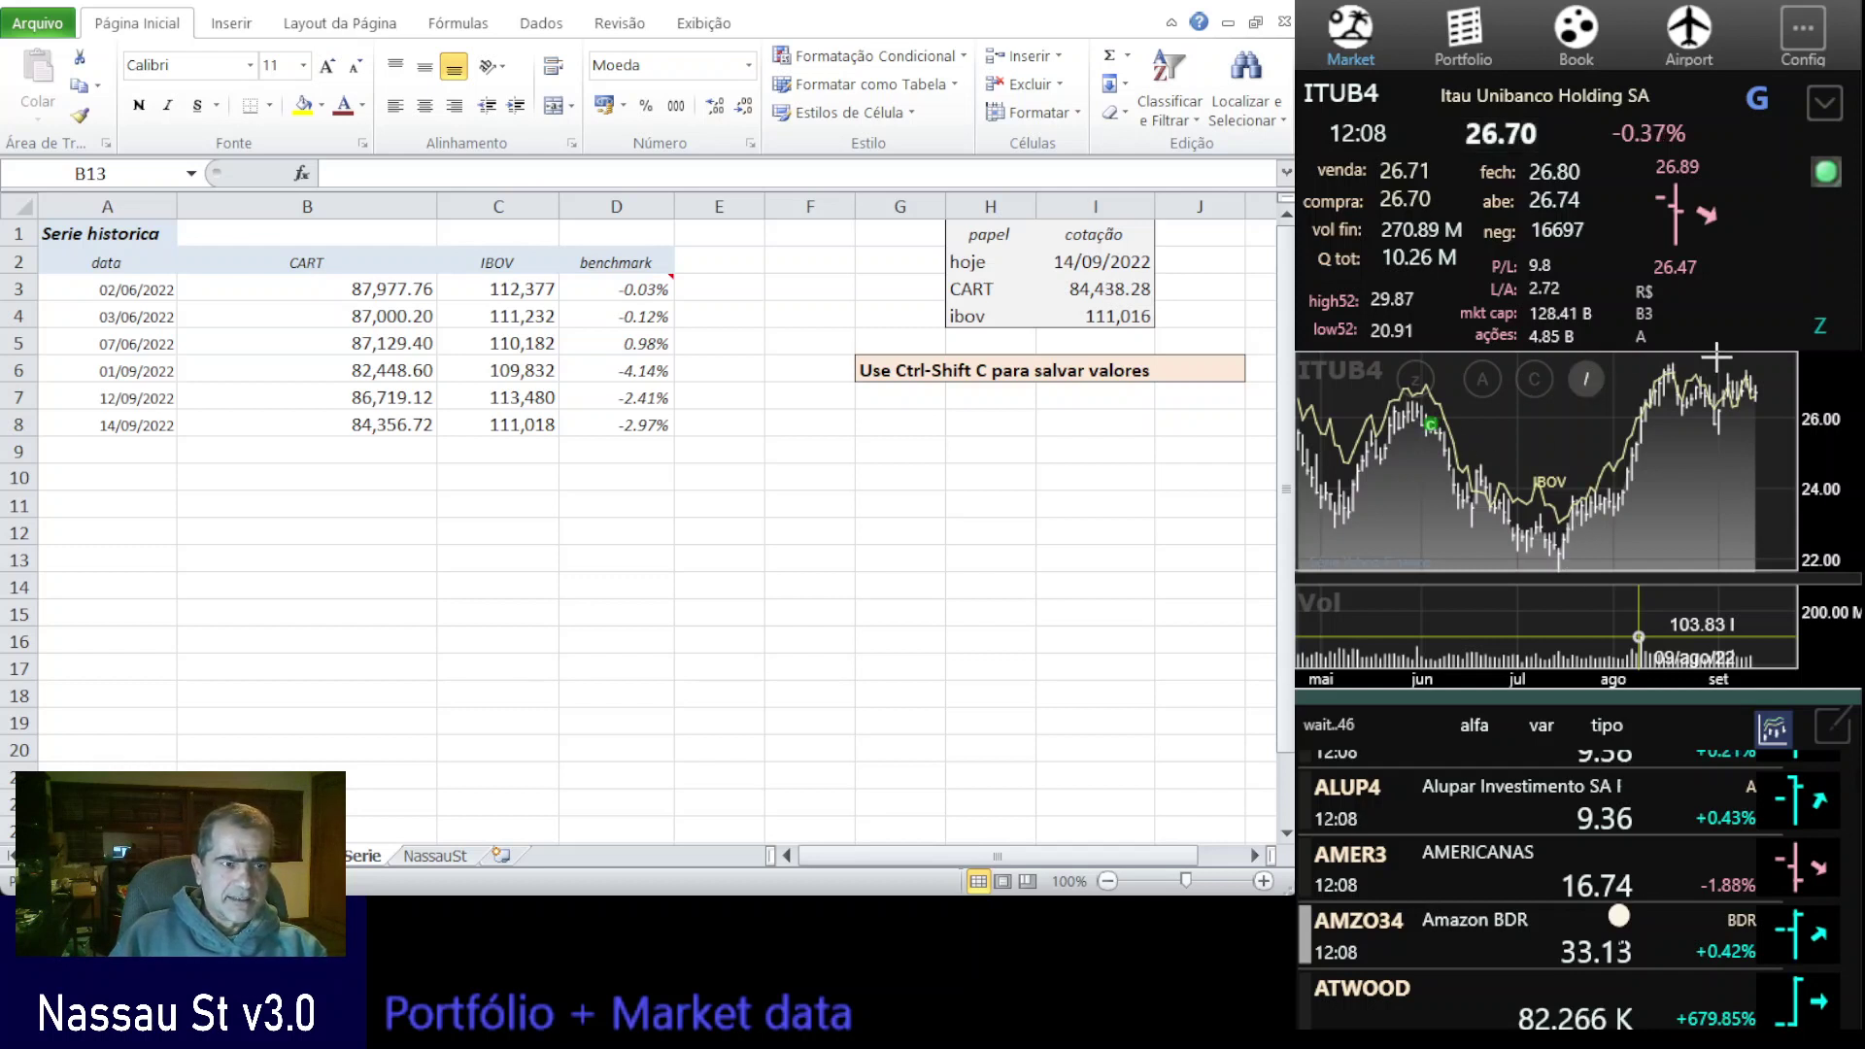
{"action": "left_click", "coordinate": [1820, 331]}
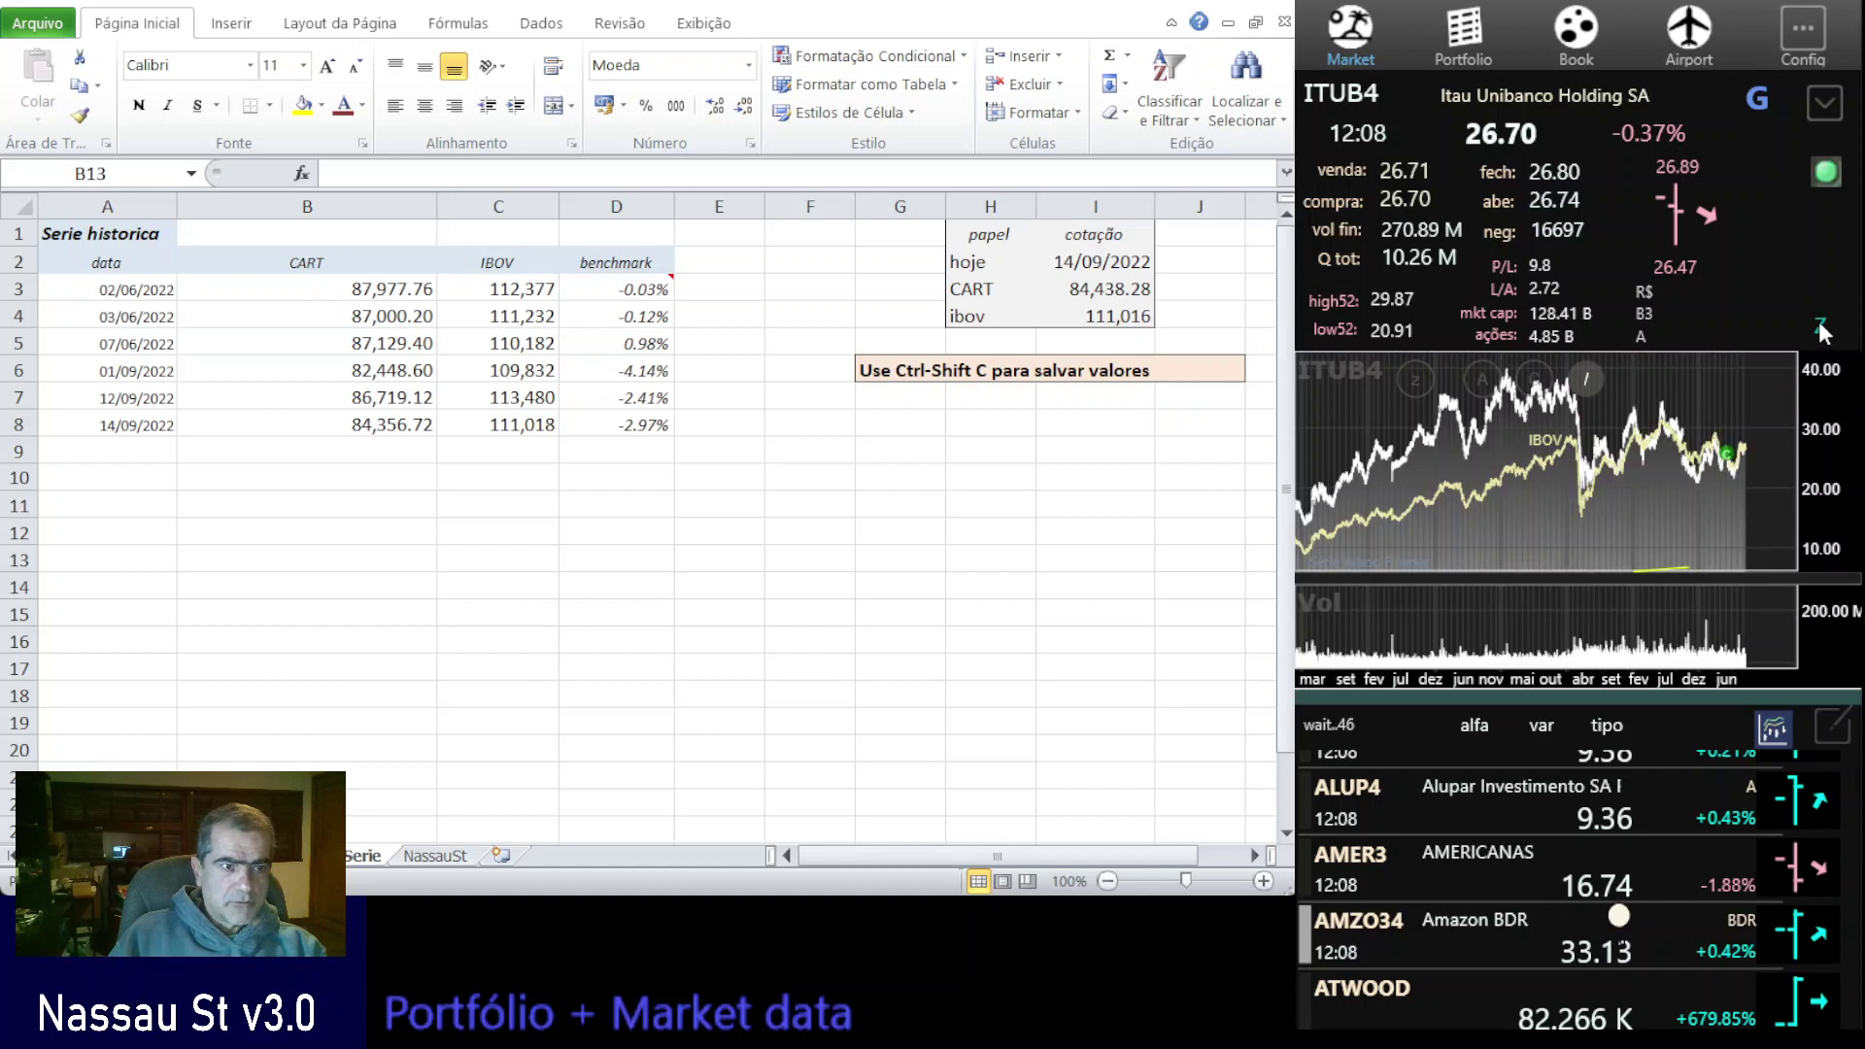
{"action": "left_click", "coordinate": [1821, 330]}
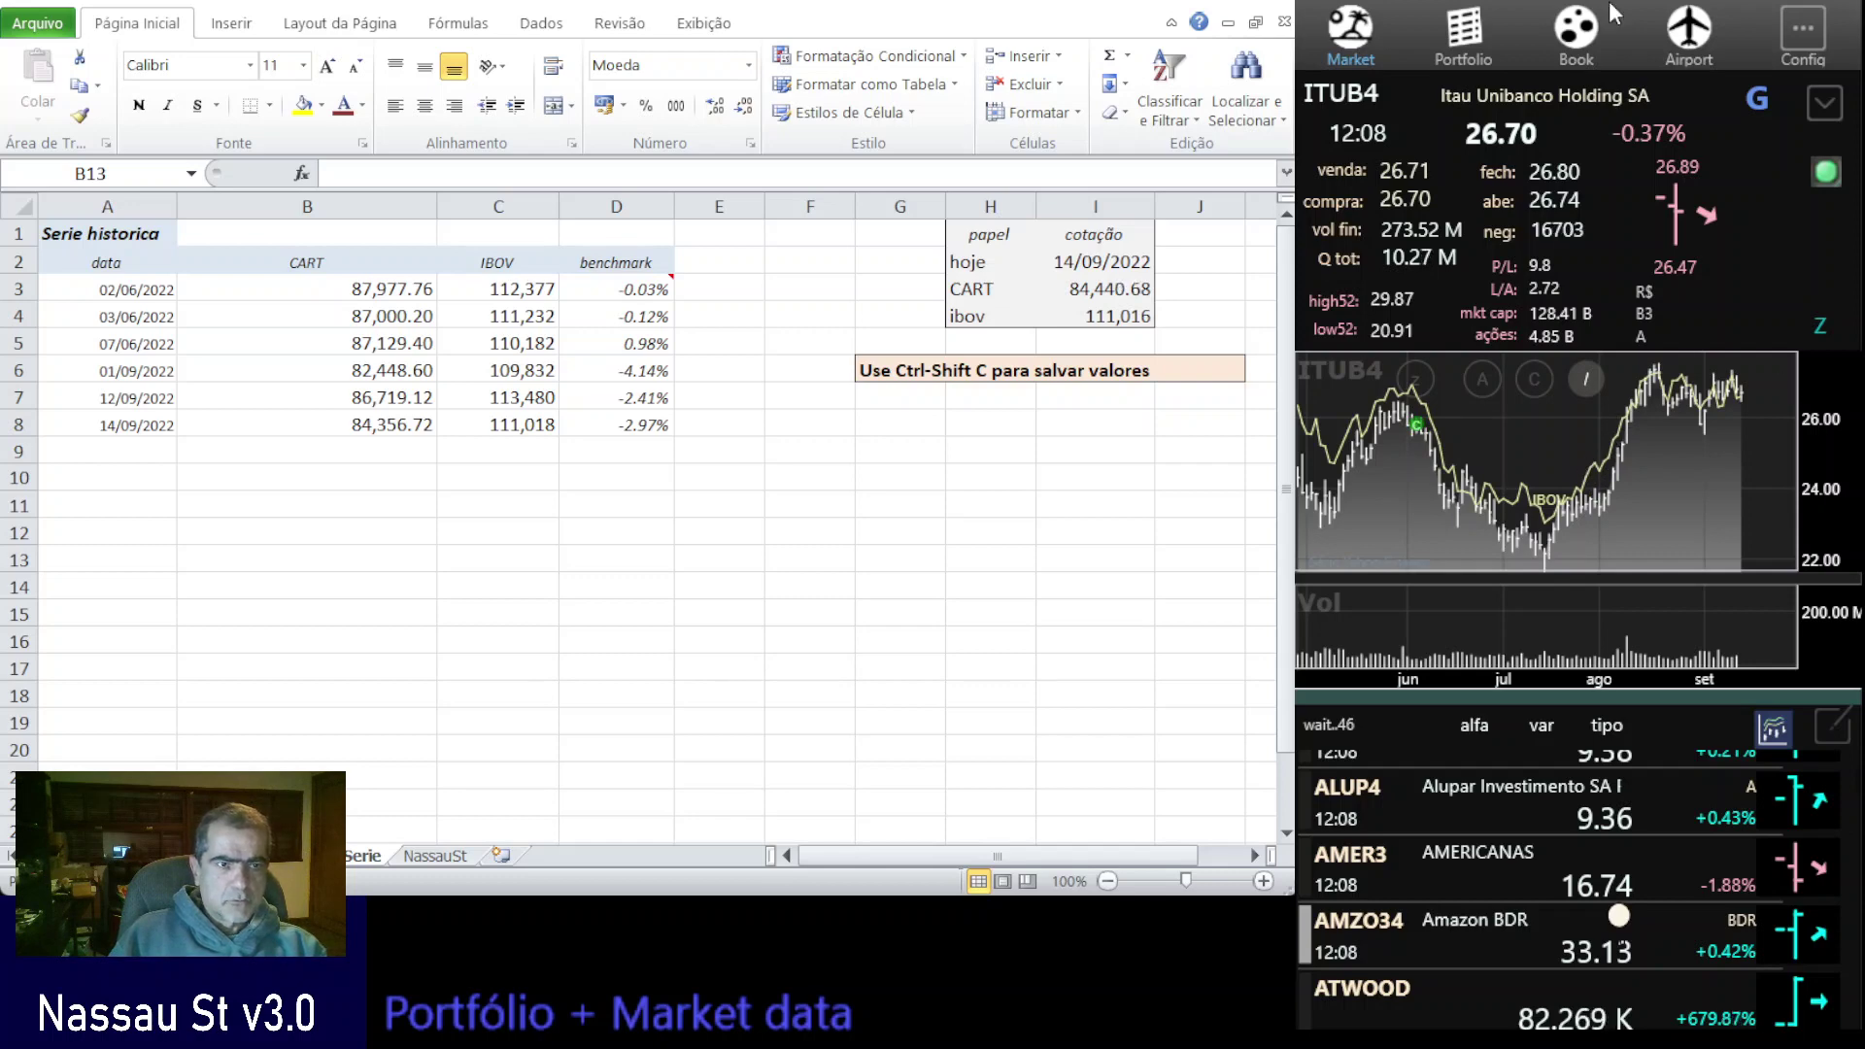
- Check the portfolio holdings and look up VALE3 in the market view, toggling its chart range
{"action": "left_click", "coordinate": [1460, 39]}
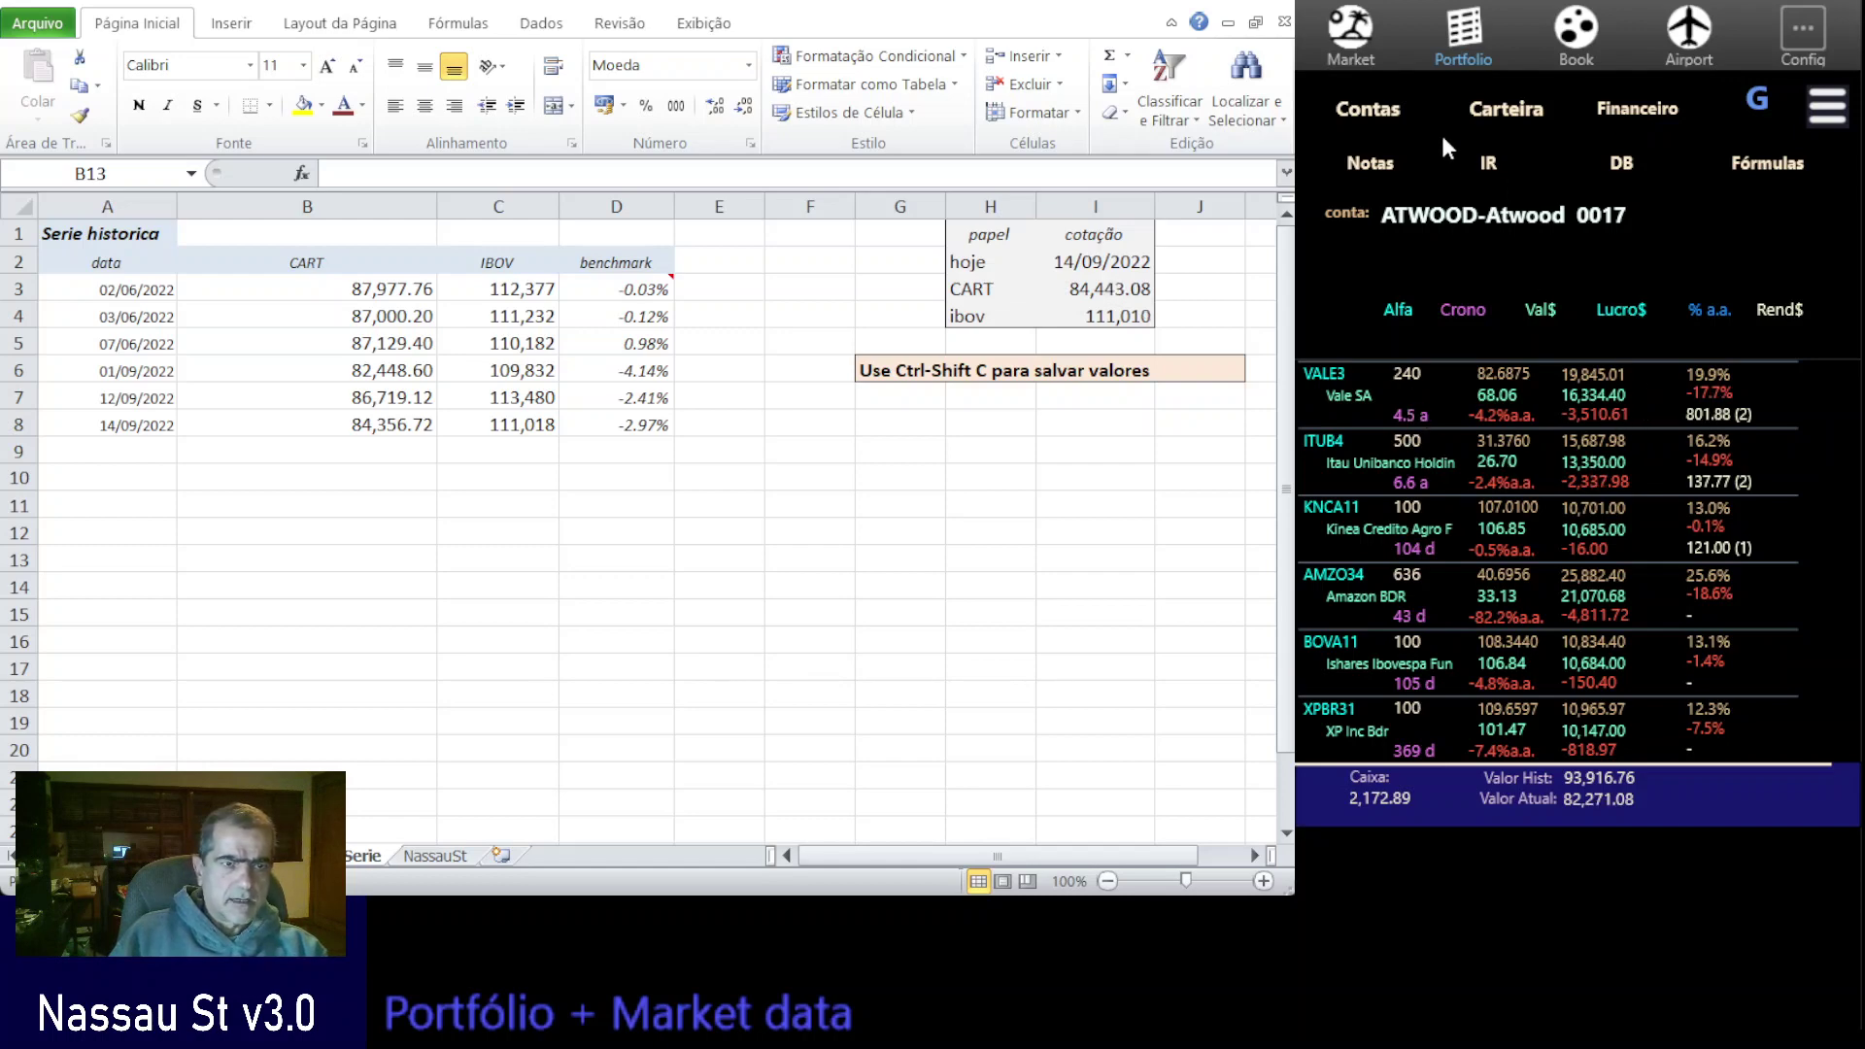
{"action": "left_click", "coordinate": [1370, 58]}
{"action": "left_click", "coordinate": [1355, 86]}
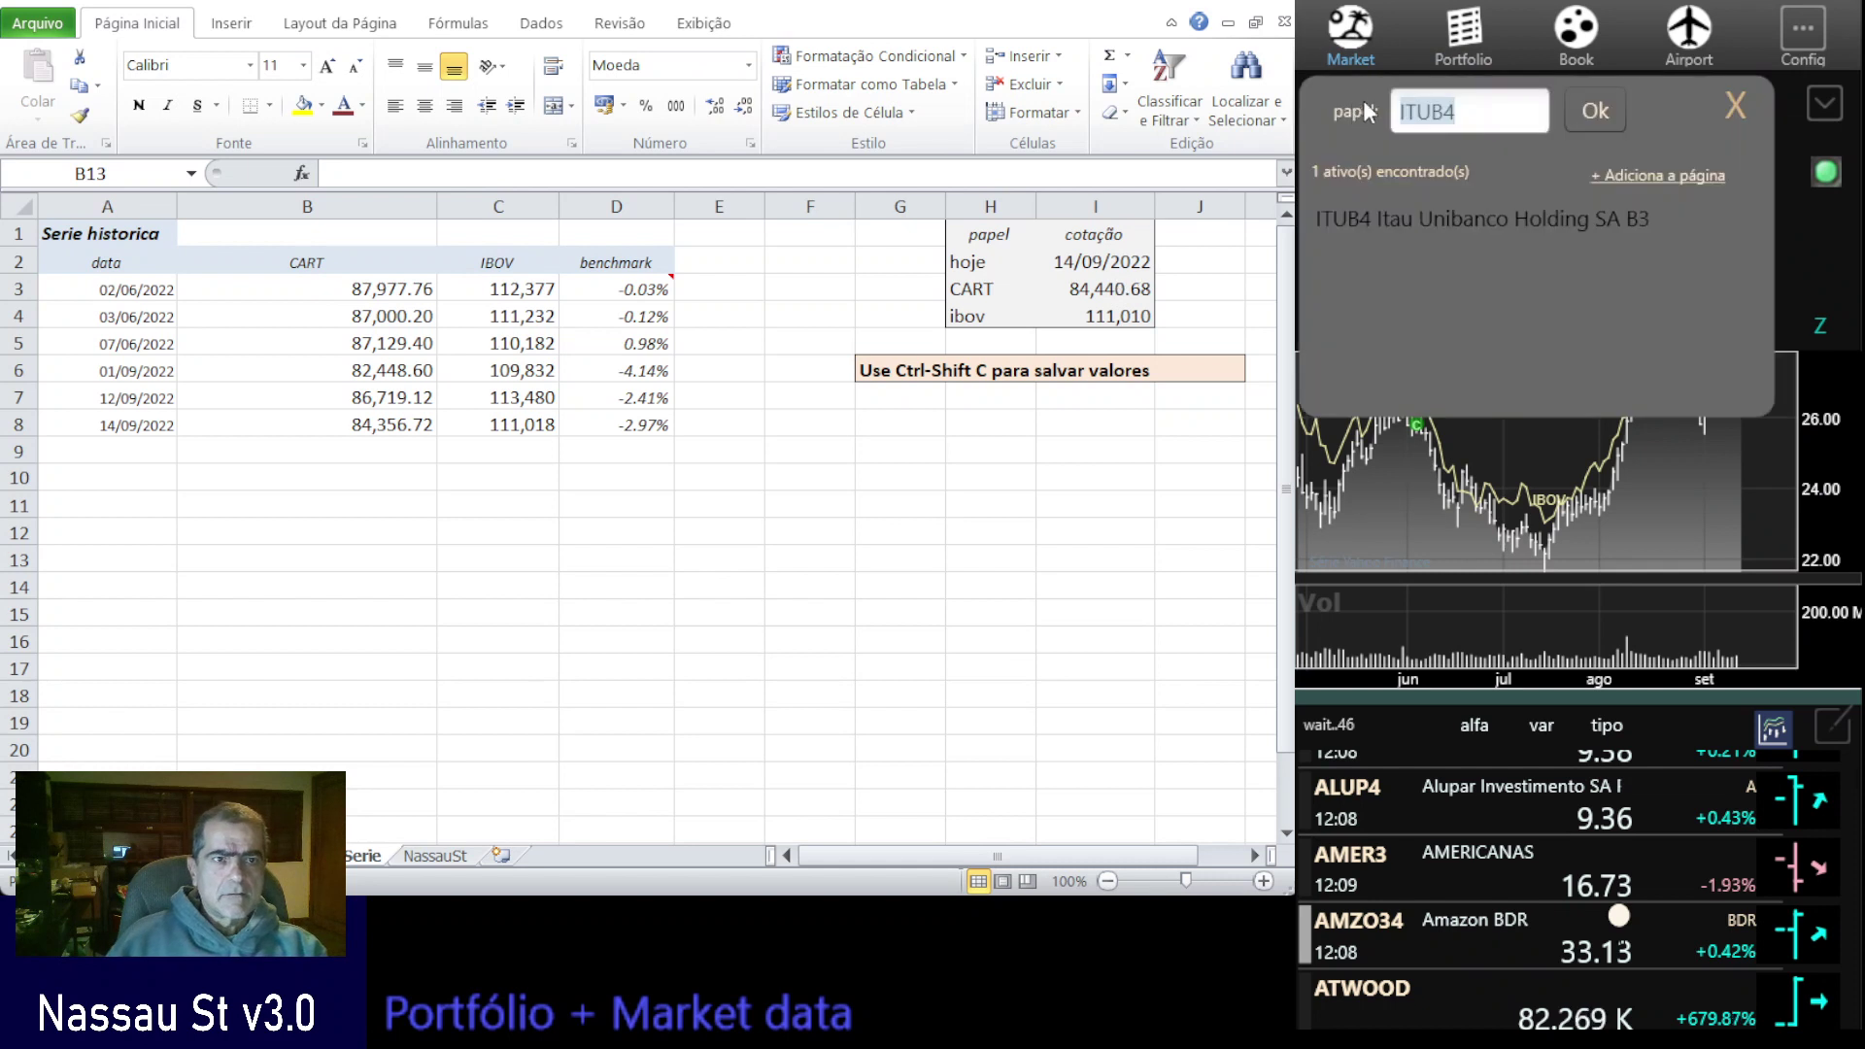
{"action": "type", "text": "VAL"}
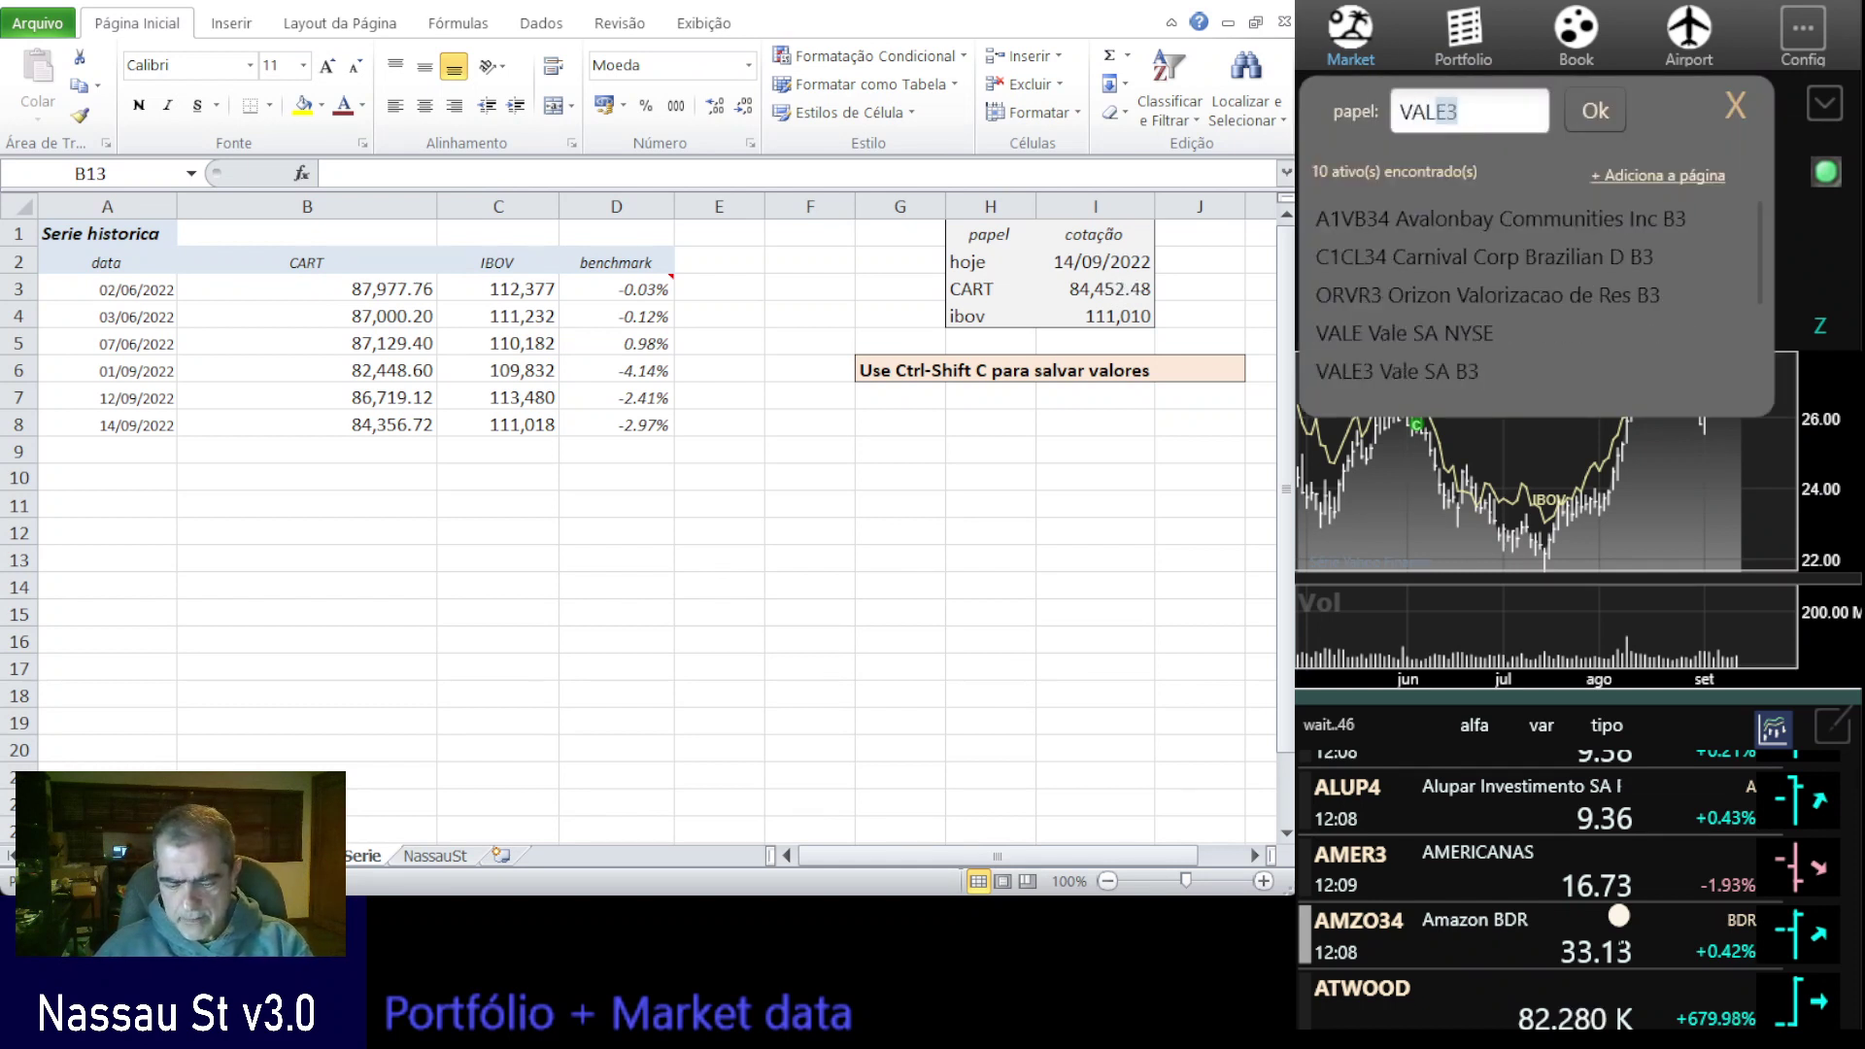
{"action": "type", "text": "E3"}
{"action": "key", "text": "Return"}
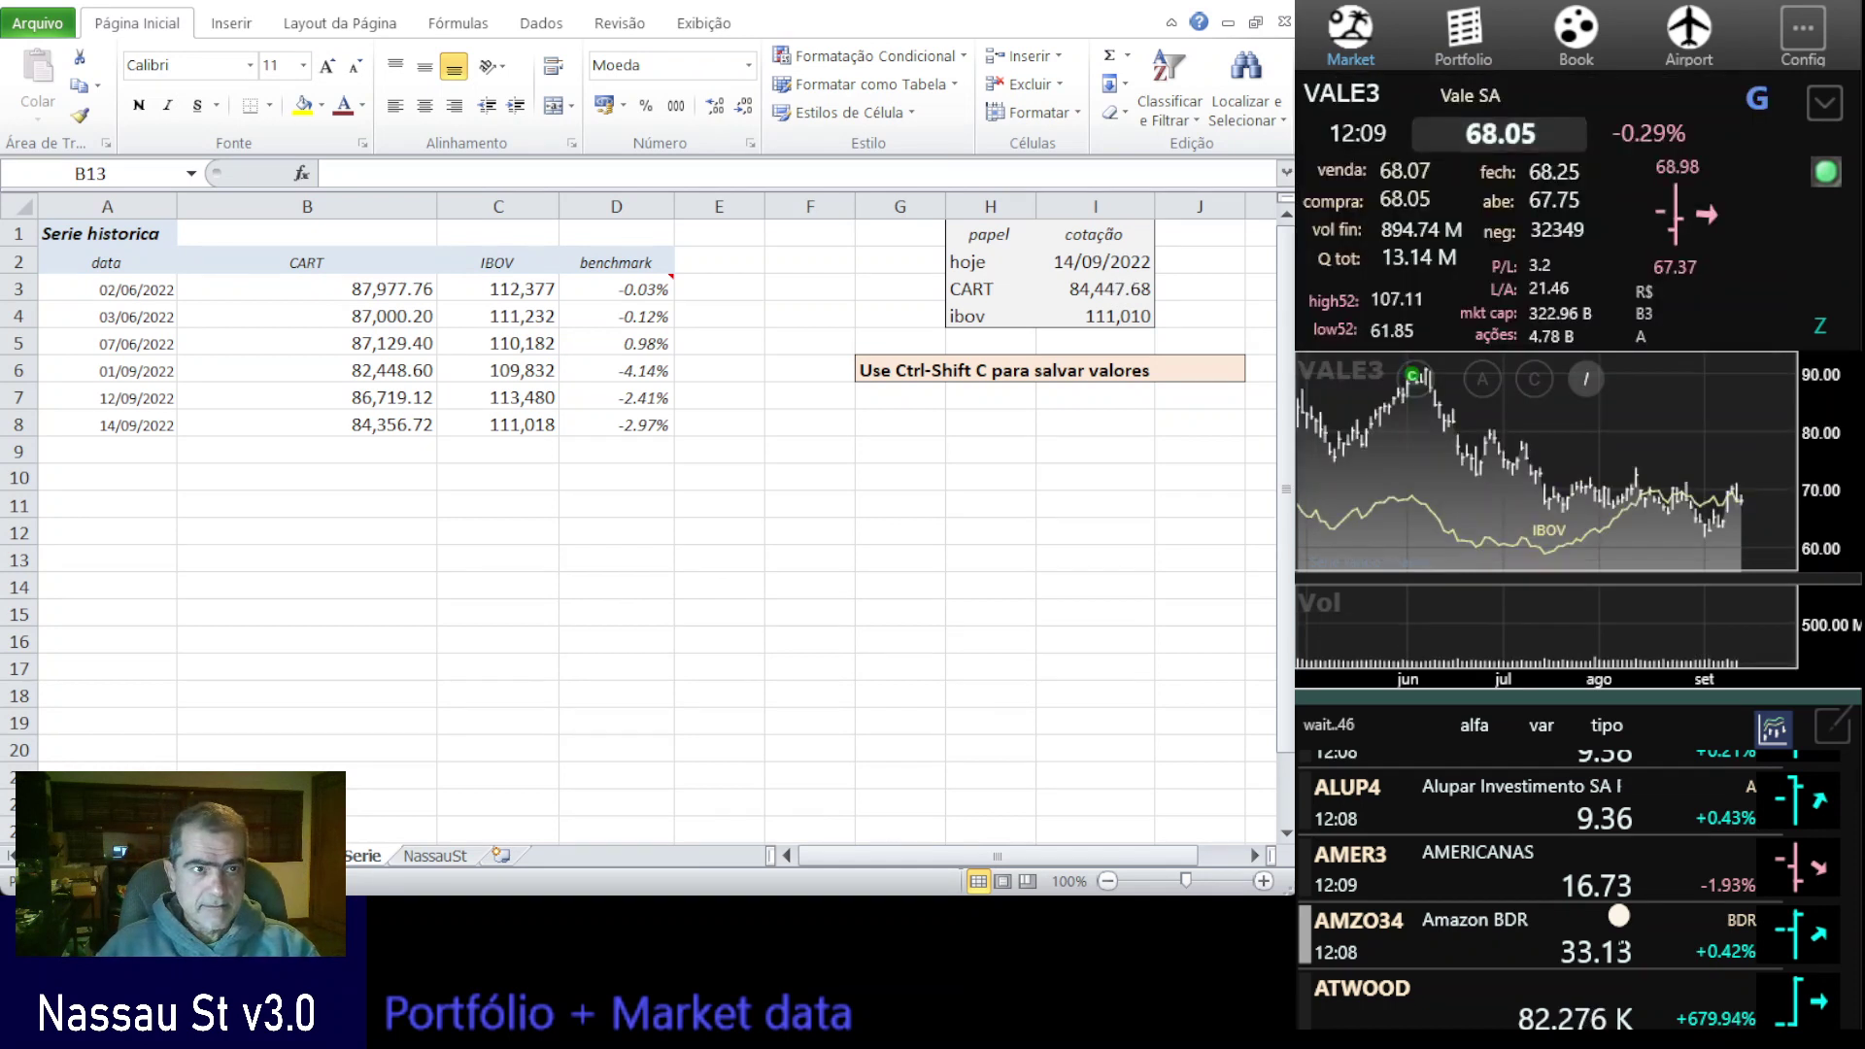
{"action": "left_click", "coordinate": [1828, 330]}
{"action": "left_click", "coordinate": [1831, 332]}
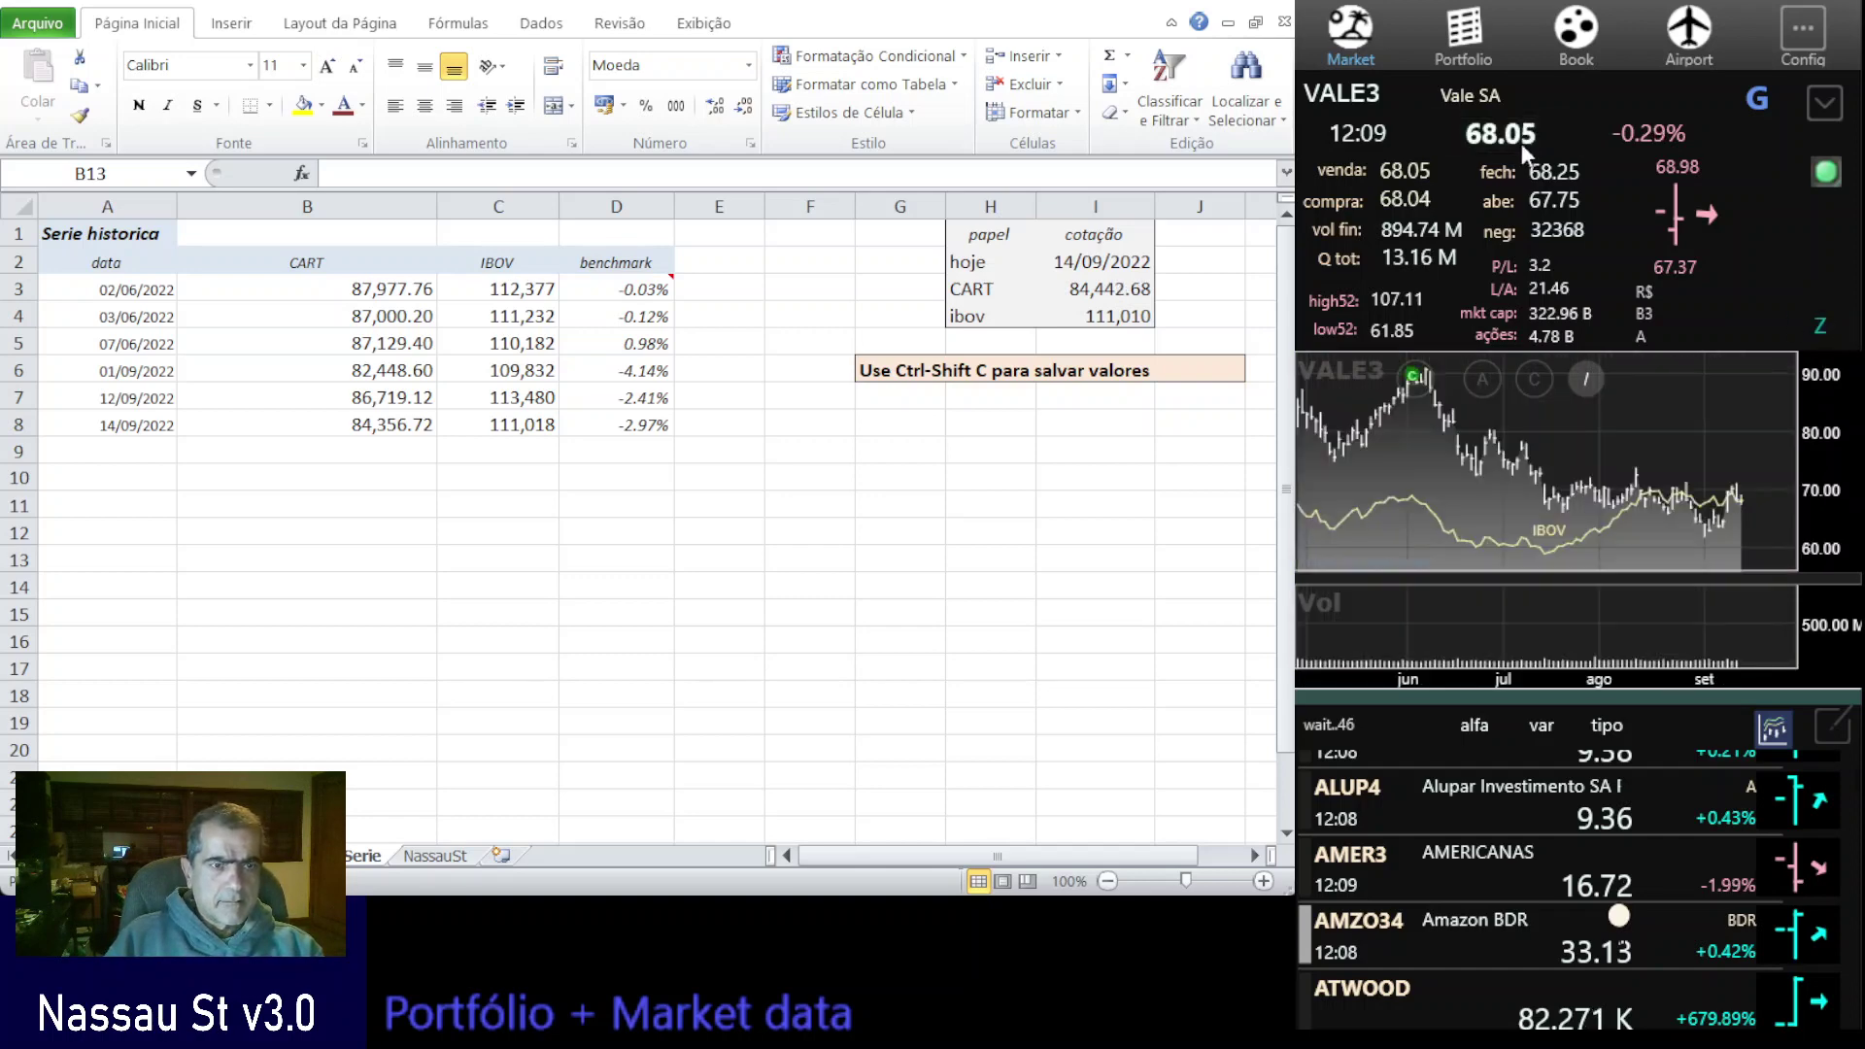
- Look up BOVA11 in the market view and show its long-range chart
{"action": "left_click", "coordinate": [1485, 32]}
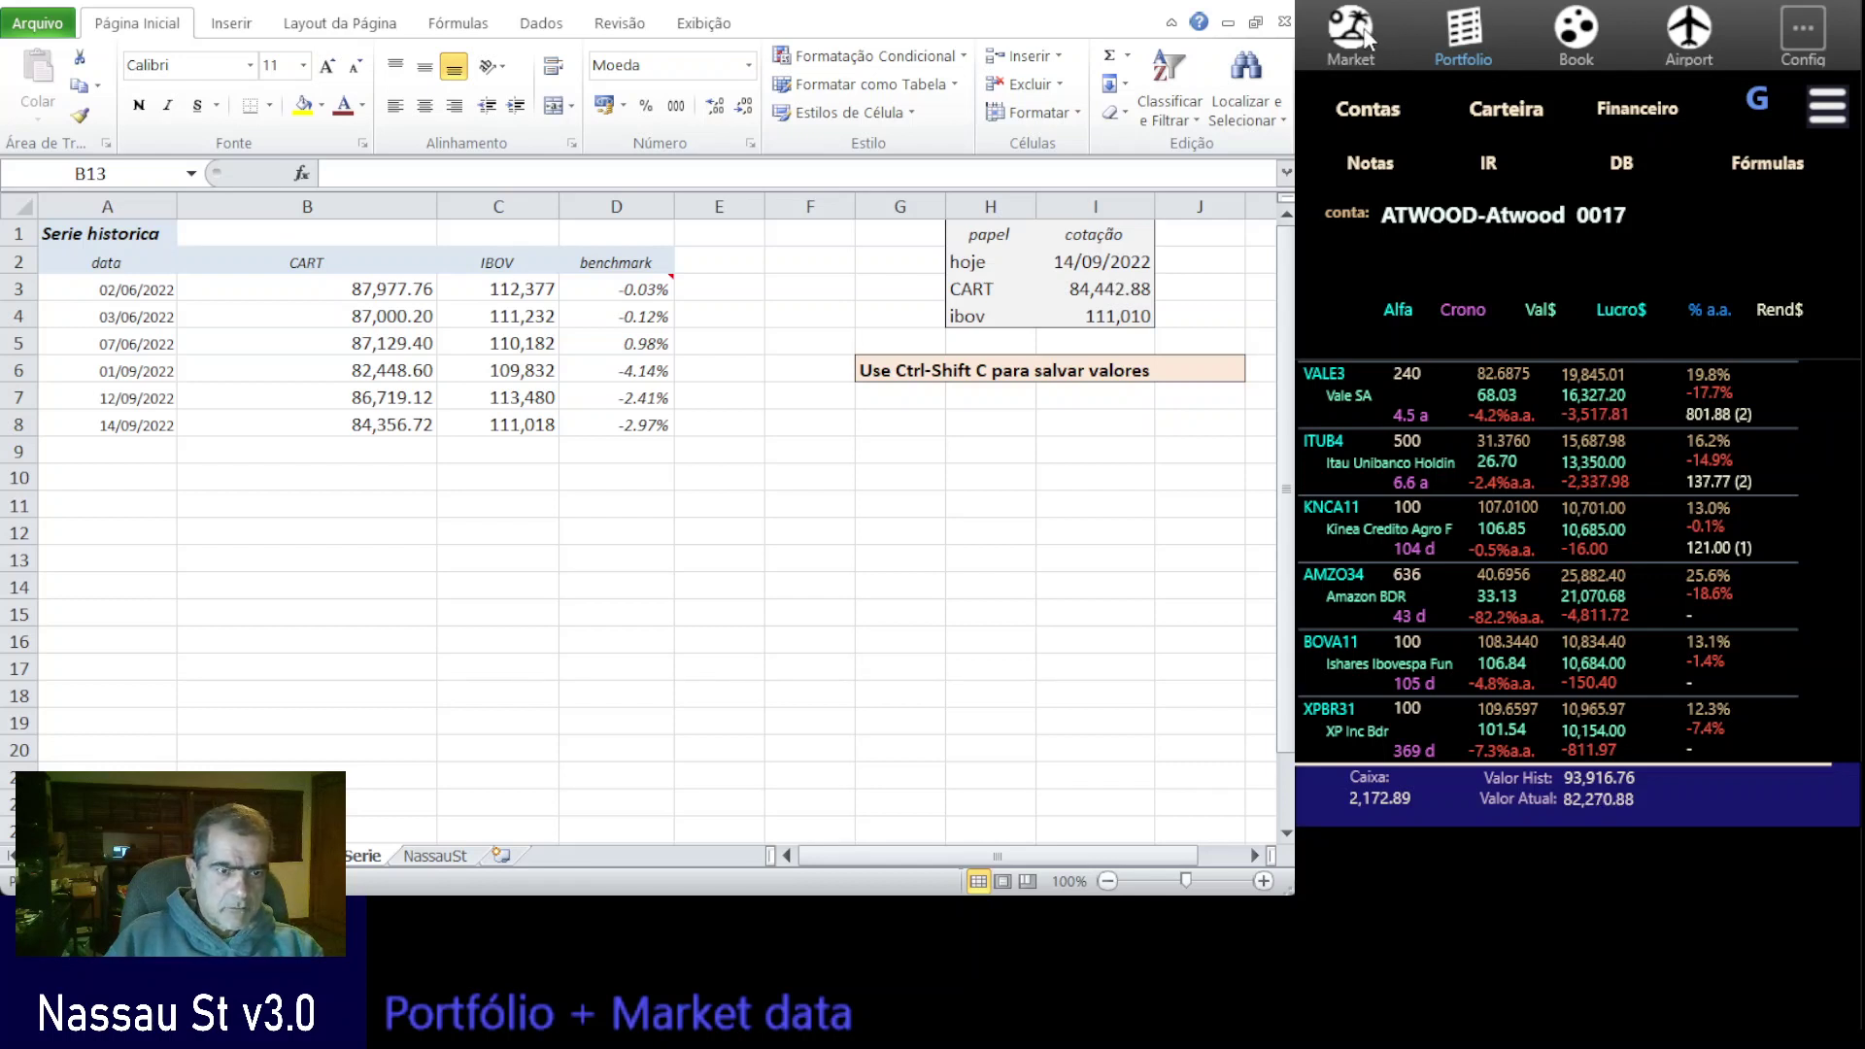
{"action": "left_click", "coordinate": [1366, 37]}
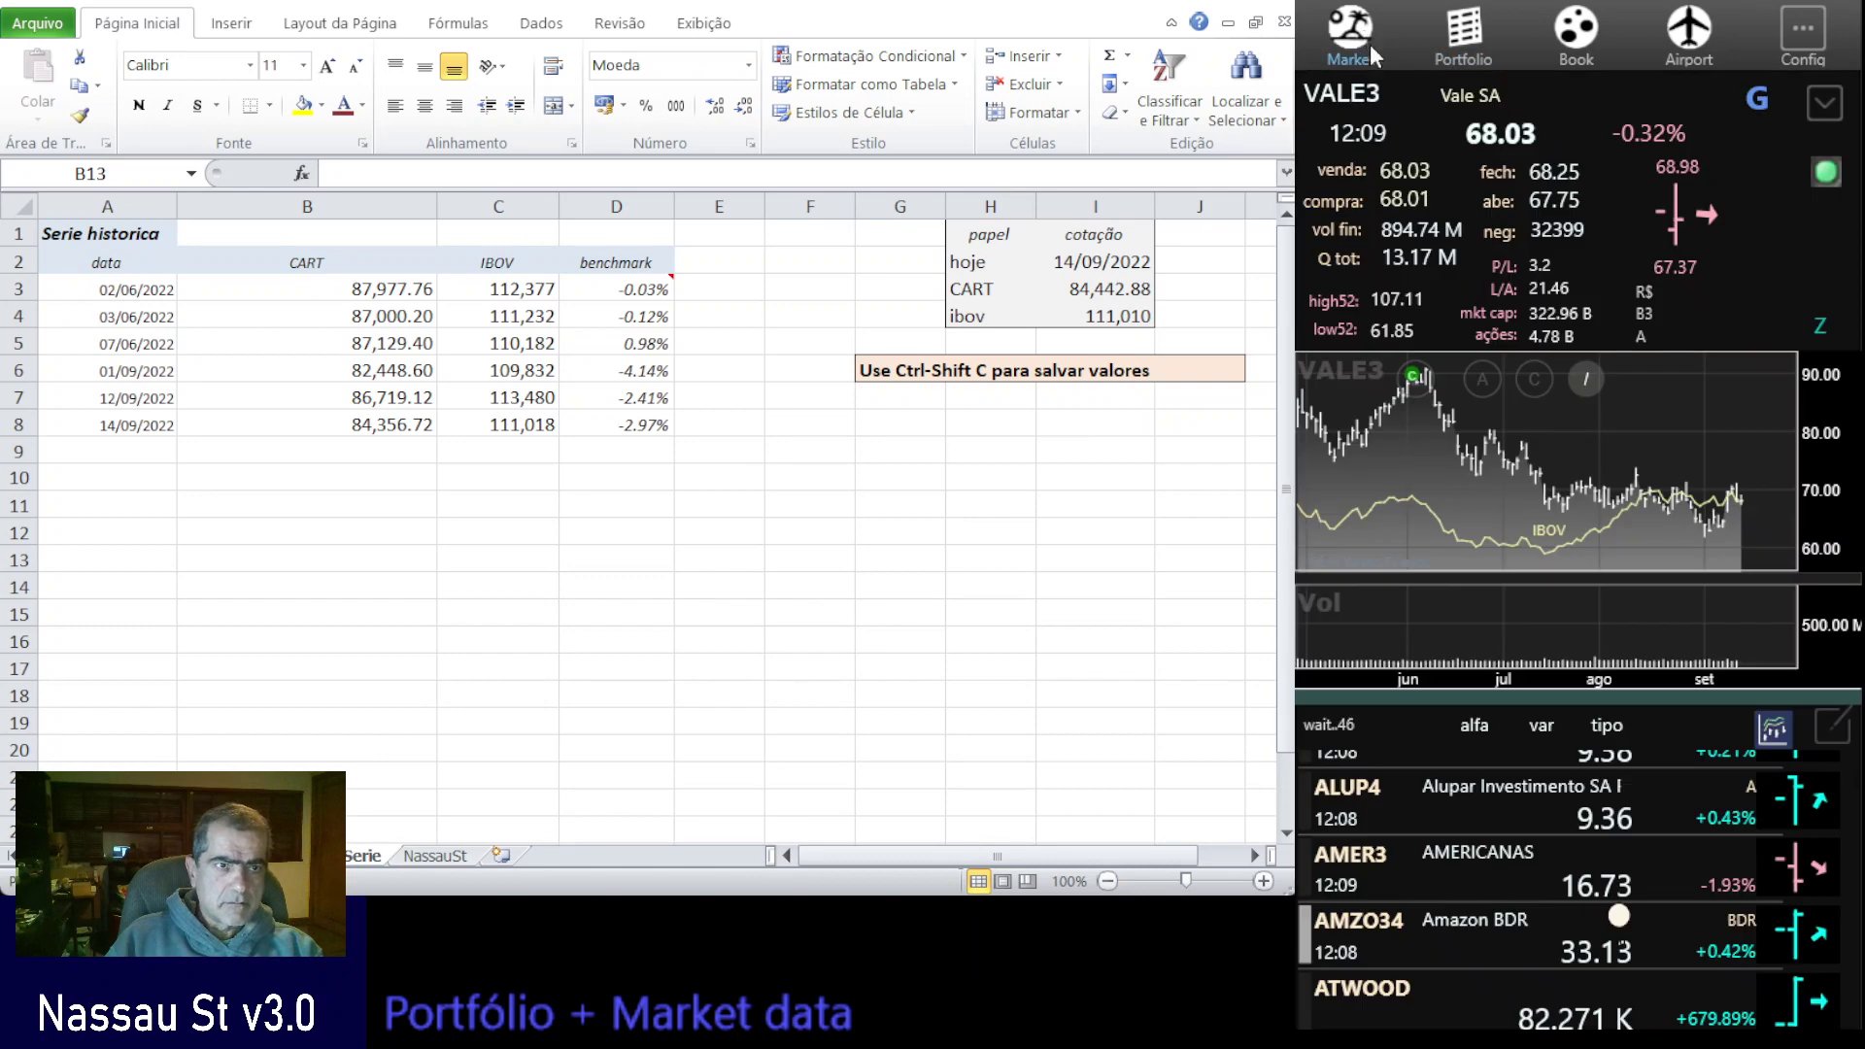
{"action": "left_click", "coordinate": [1354, 105]}
{"action": "type", "text": "BOVA11"}
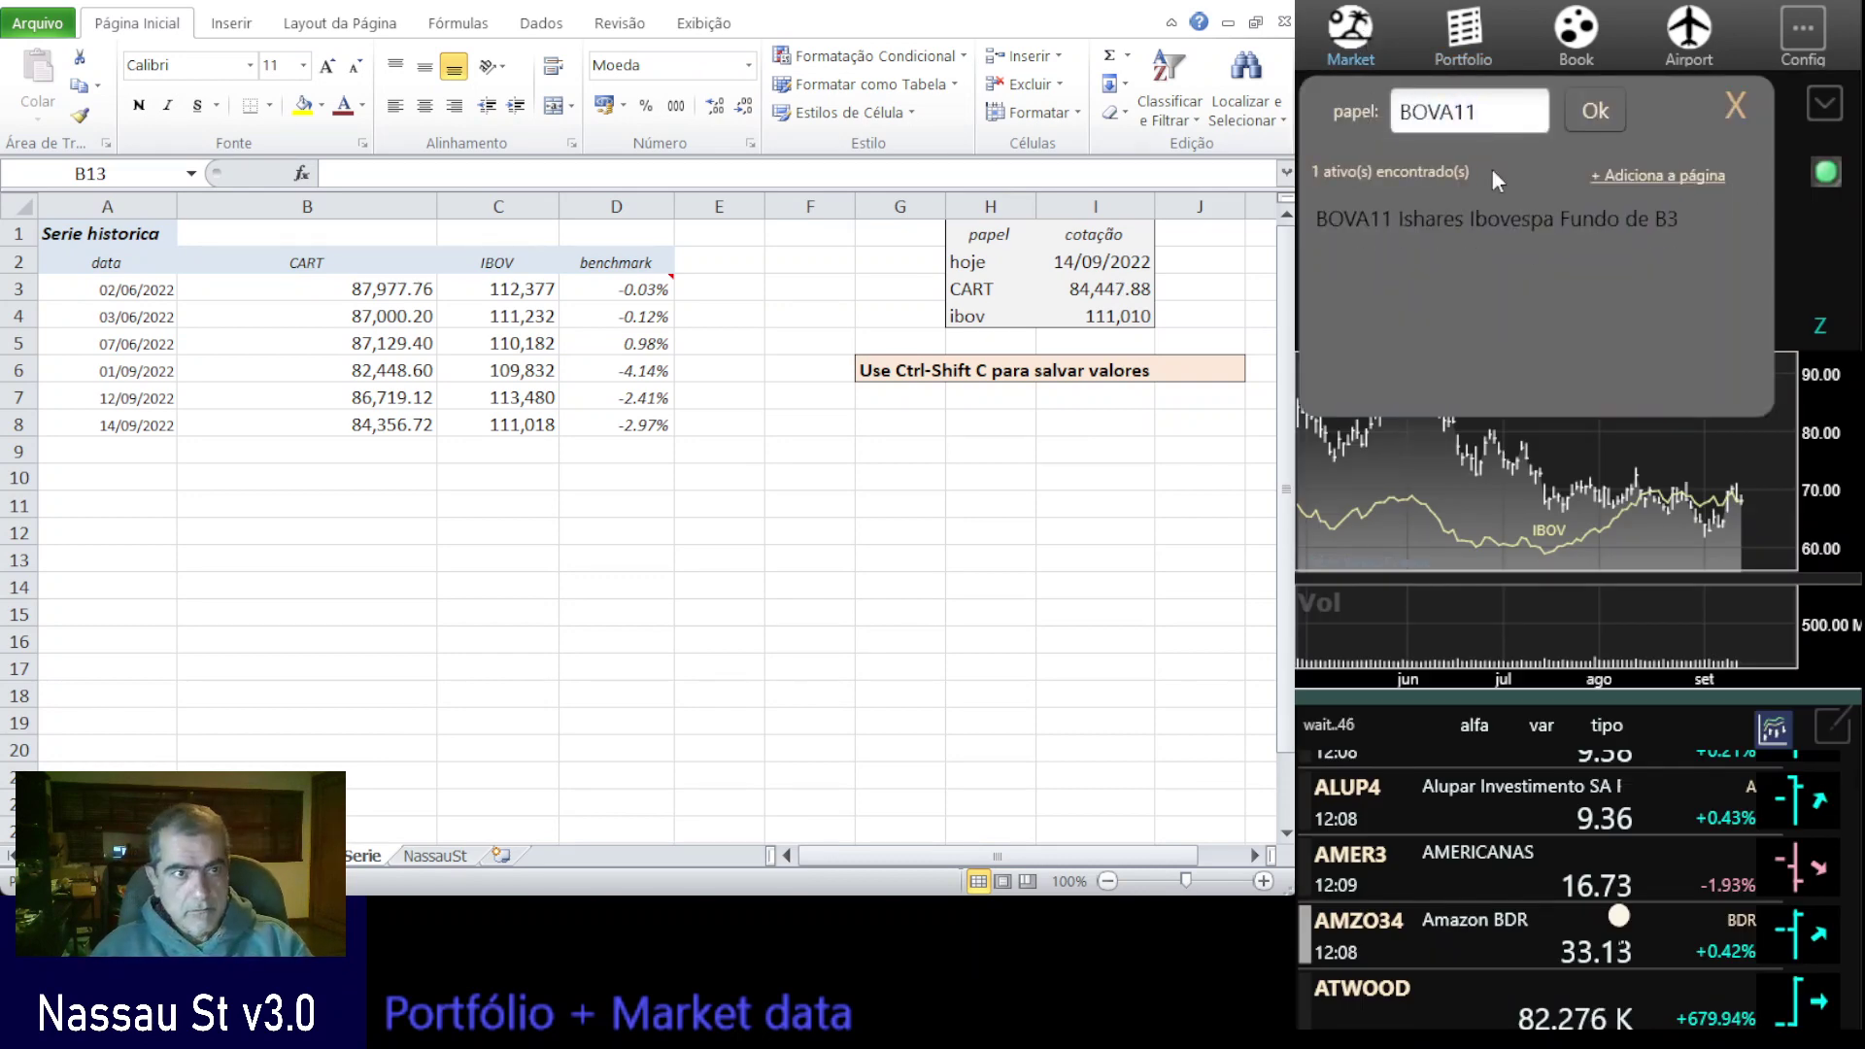
{"action": "key", "text": "Return"}
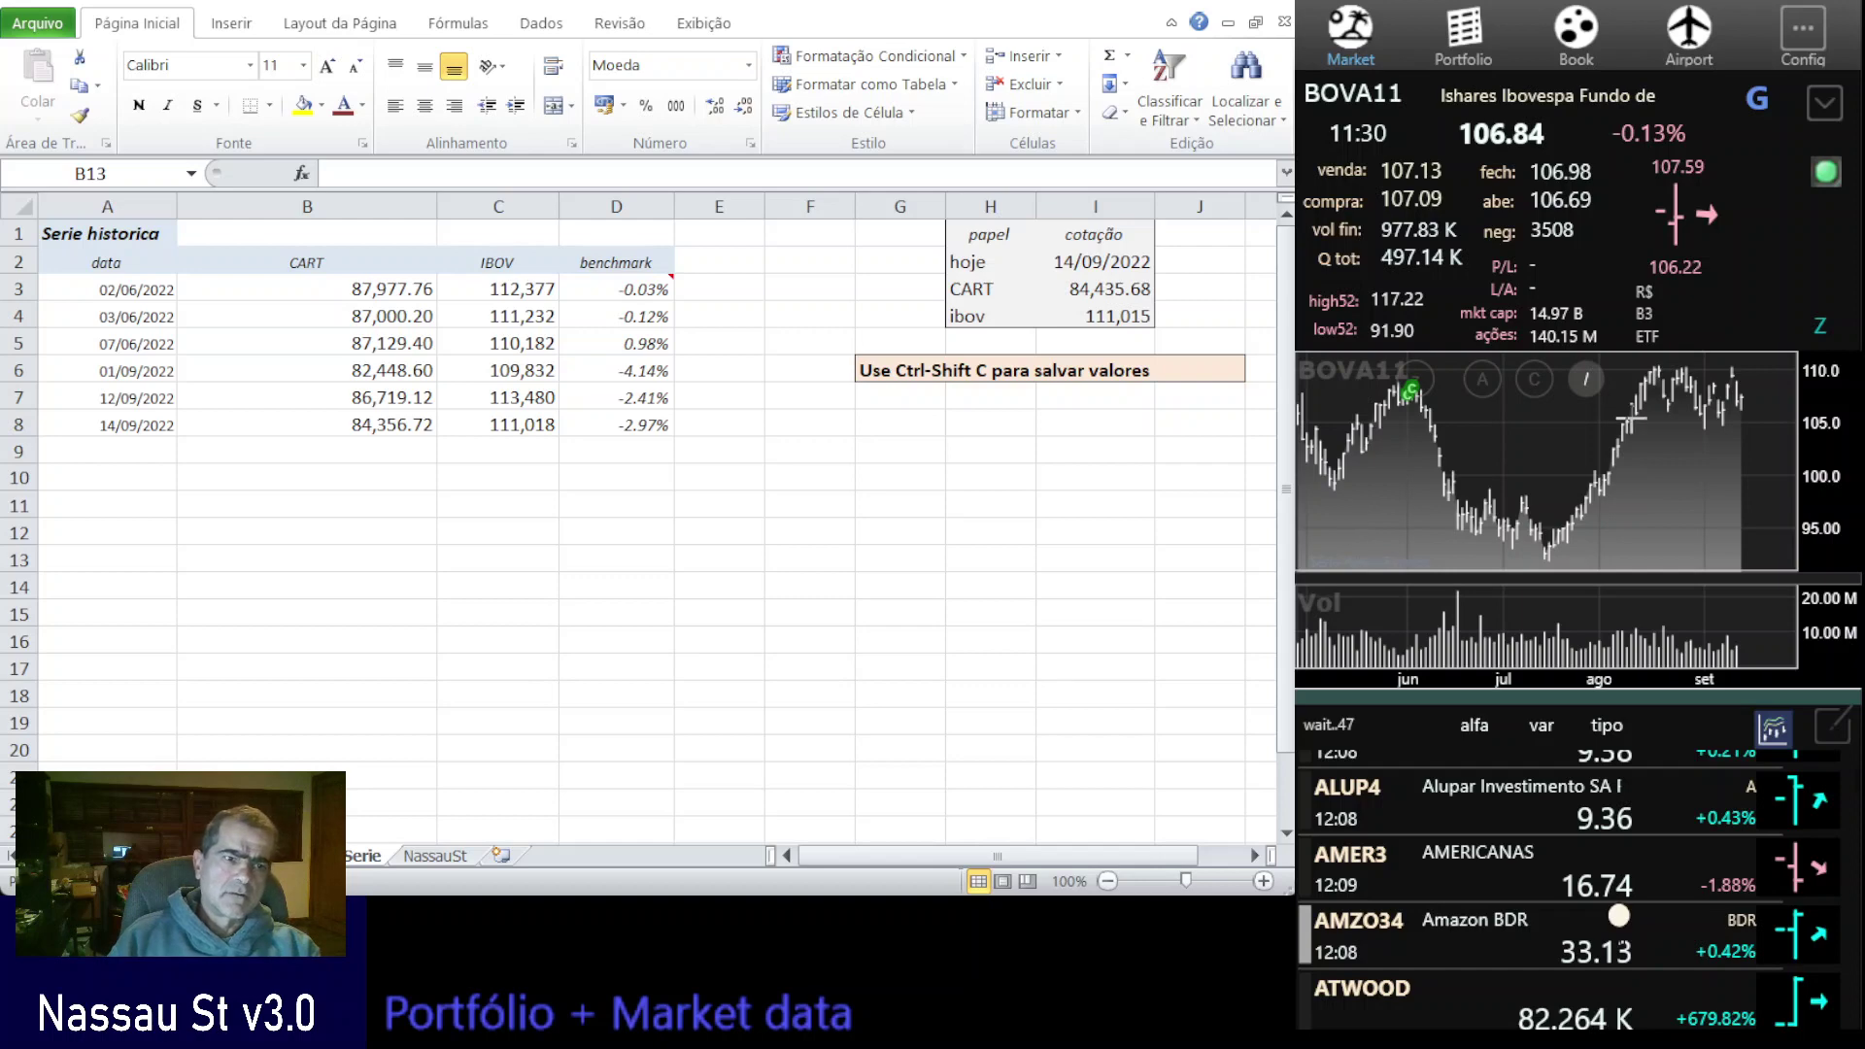
{"action": "left_click", "coordinate": [1822, 332]}
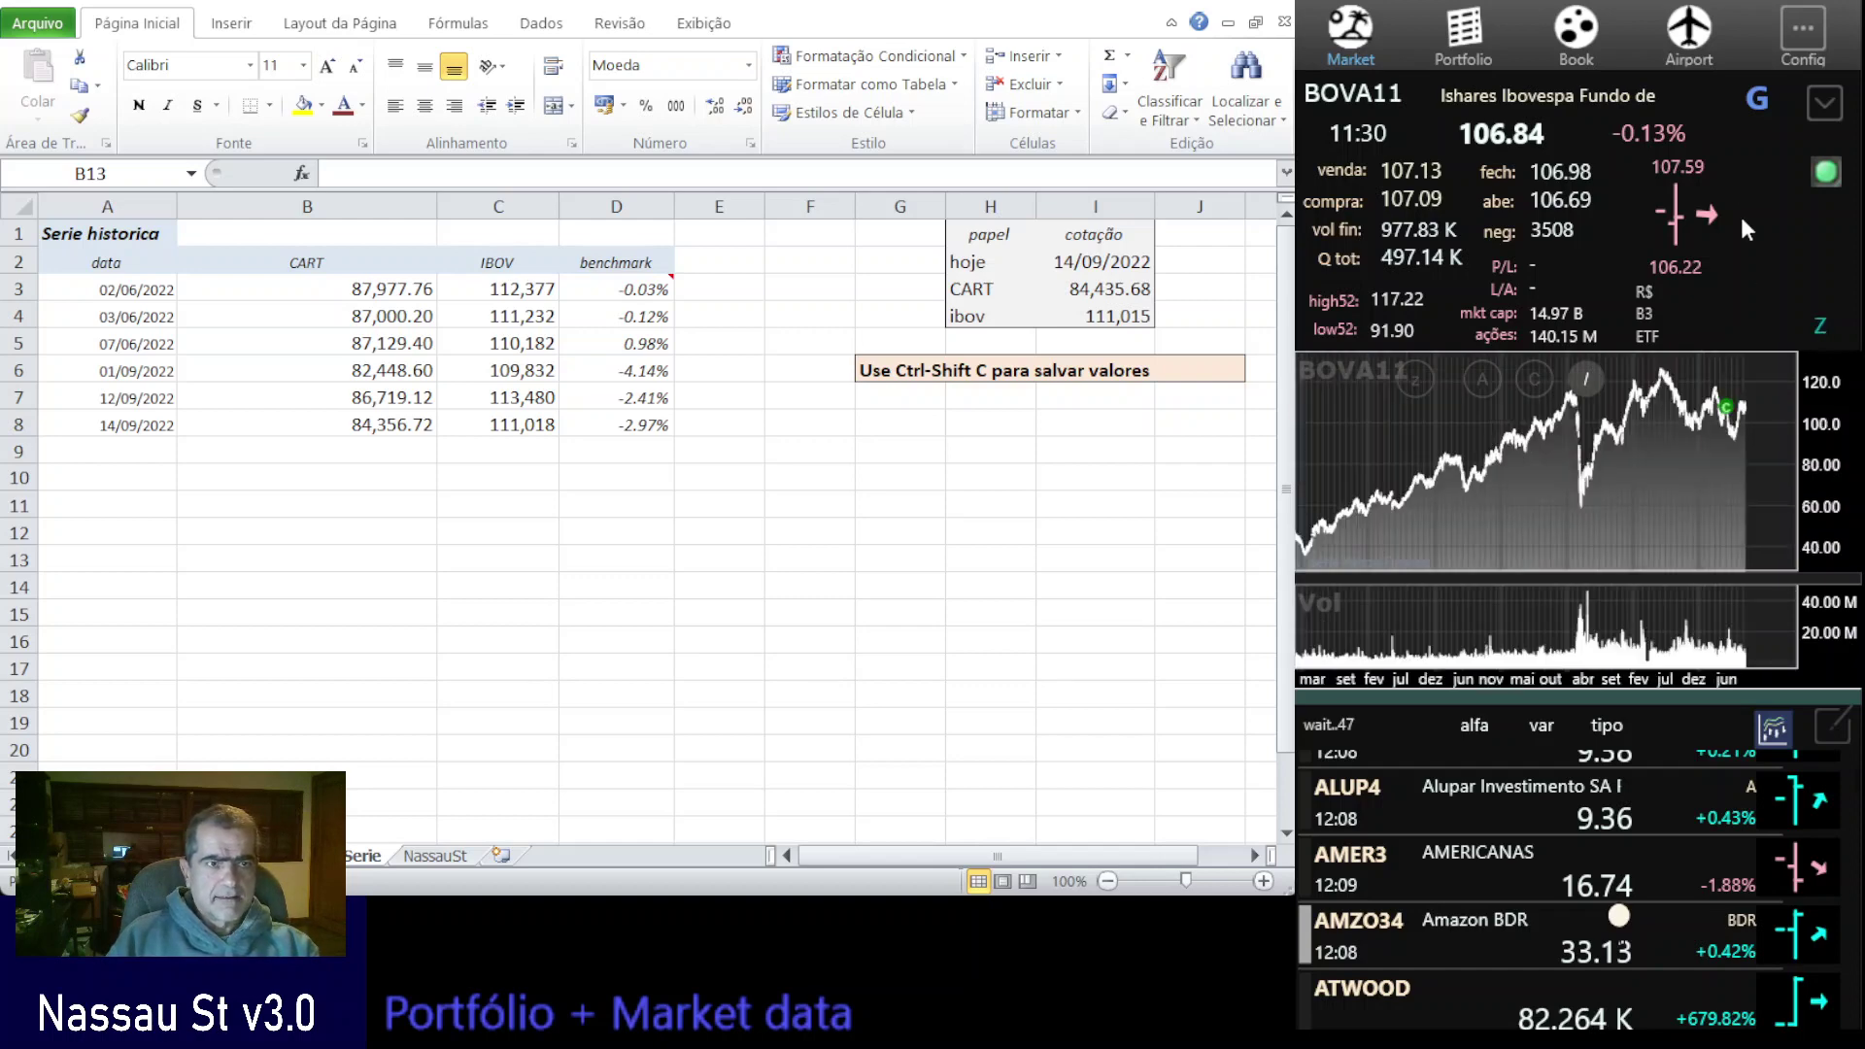
- Check the ATWOOD holdings in Nassau's portfolio view and return to BOVA11's market view
{"action": "left_click", "coordinate": [1463, 37]}
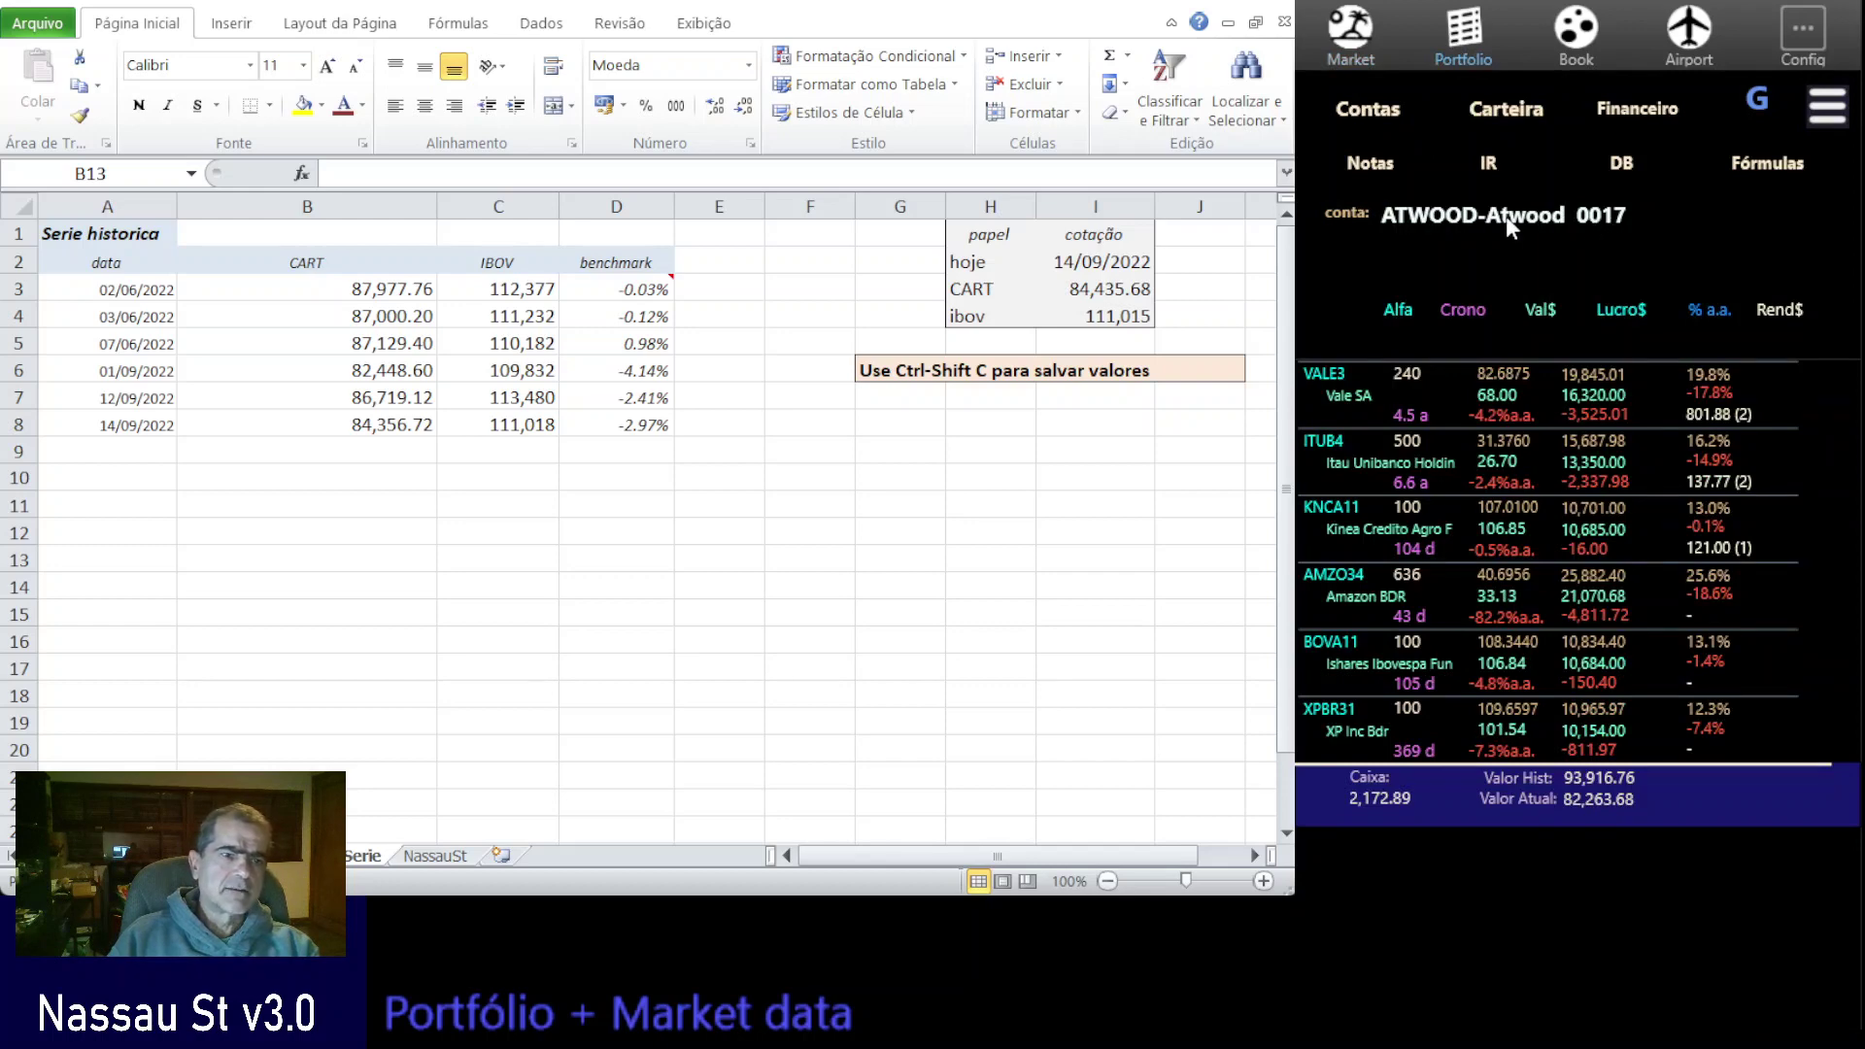
{"action": "left_click", "coordinate": [1358, 29]}
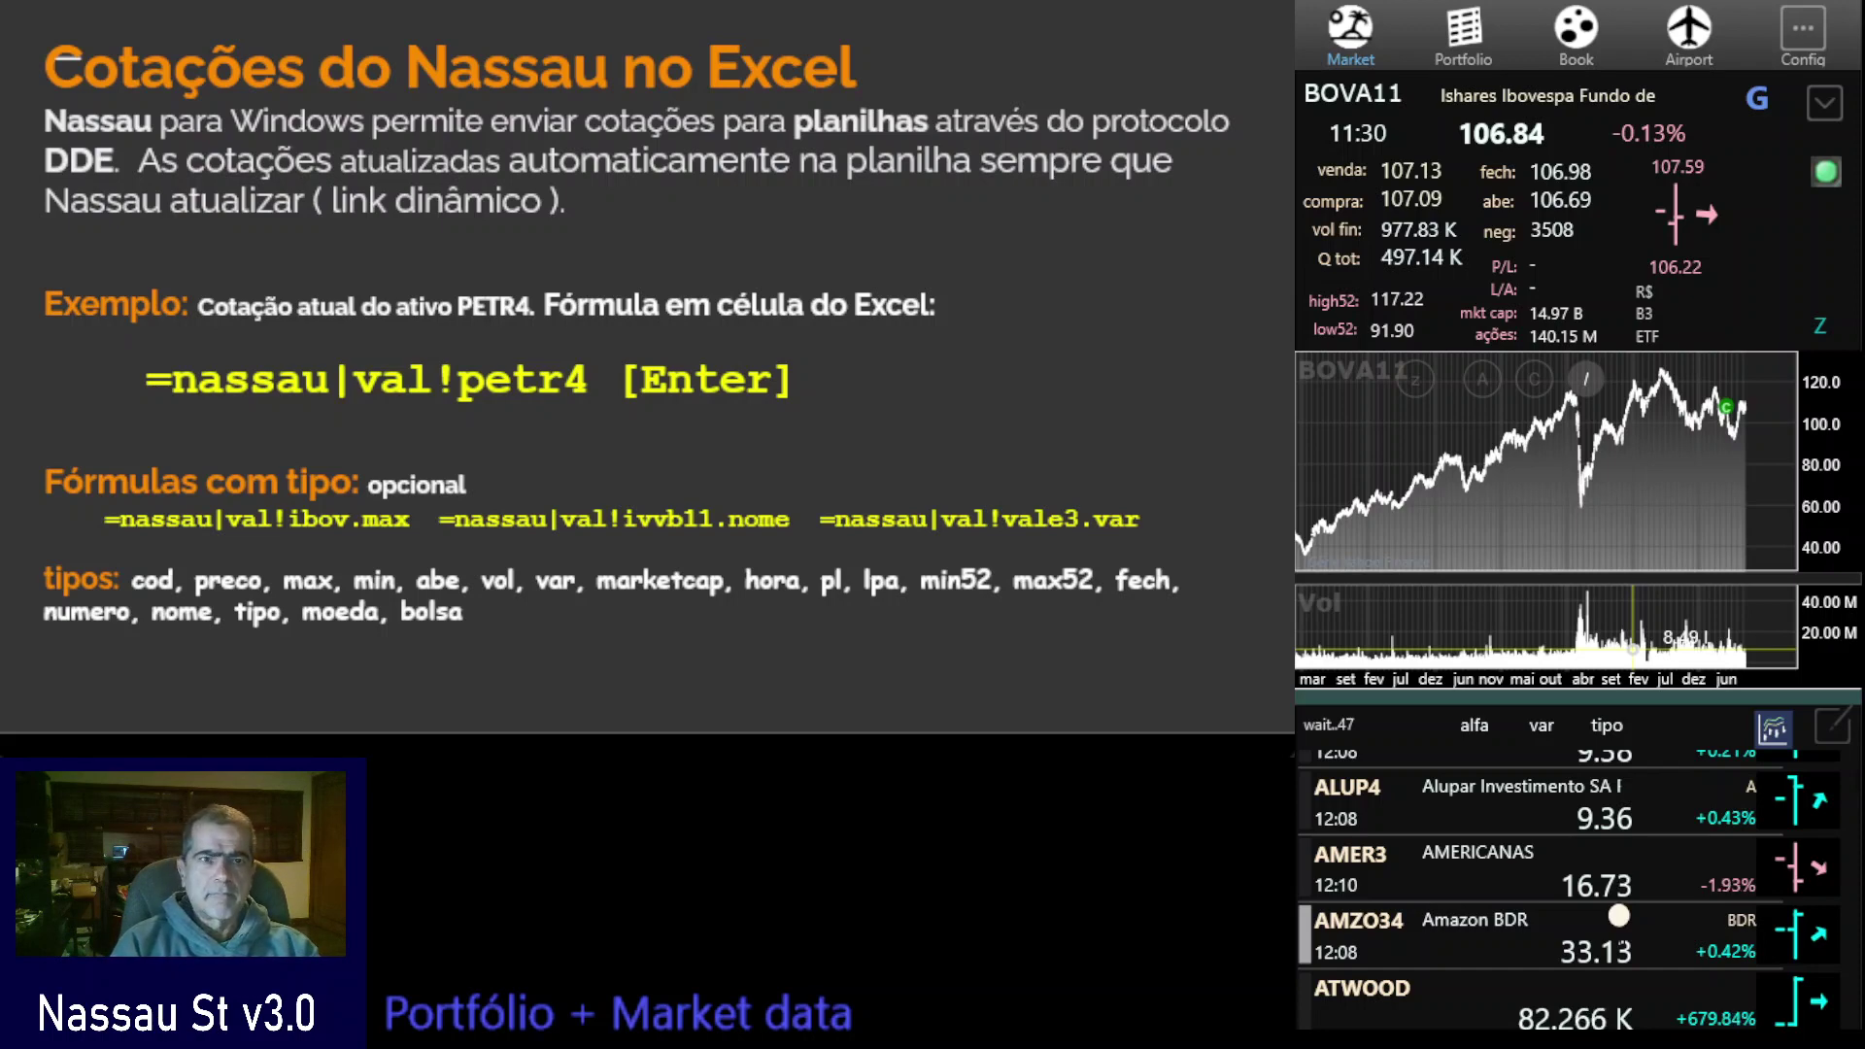
{"action": "scroll", "coordinate": [1068, 116], "scroll_direction": "down", "scroll_amount": 1}
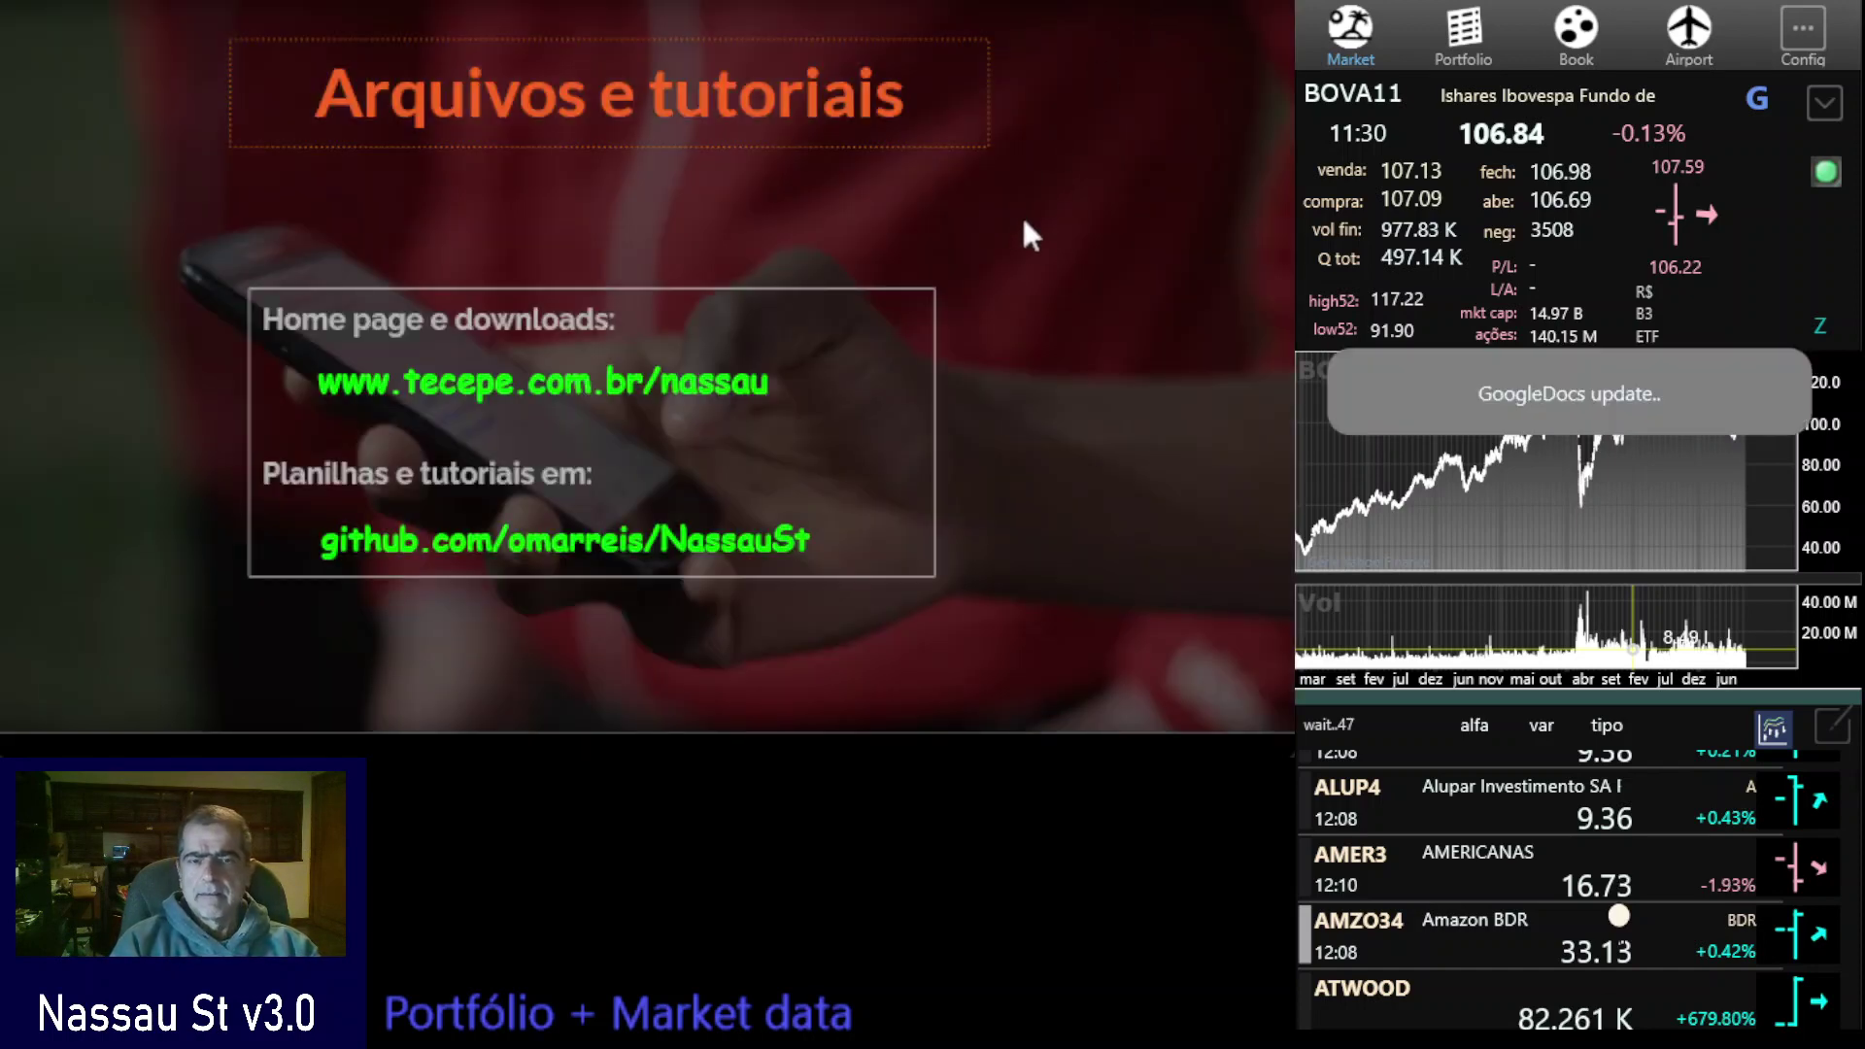